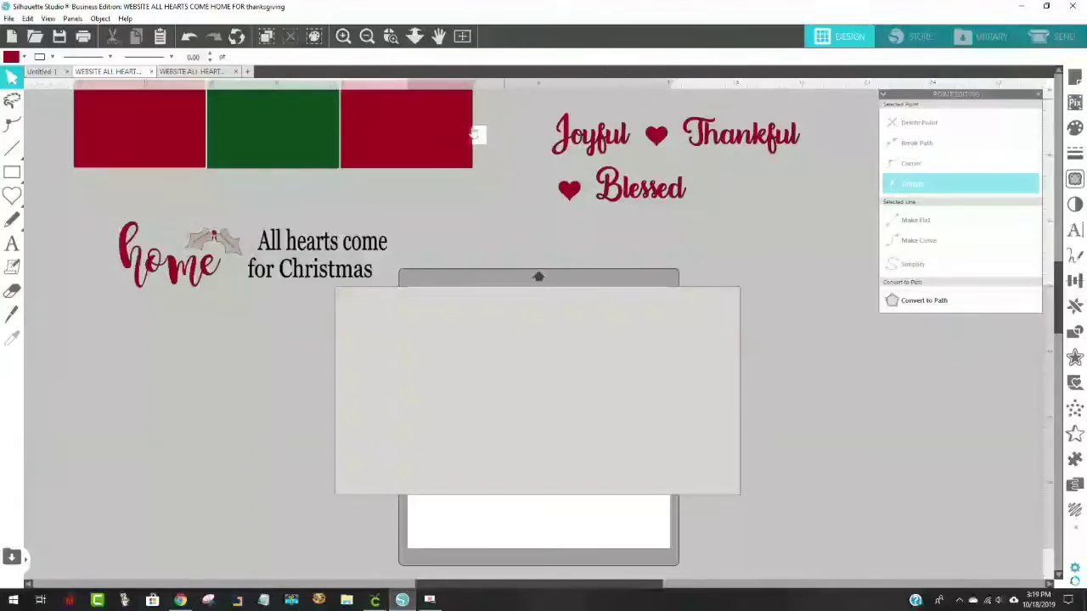
Move the "All hearts come for Christmas" text just above the "home" graphic and shift the large rectangle slightly down and left over the page
drag(301, 245, 168, 198)
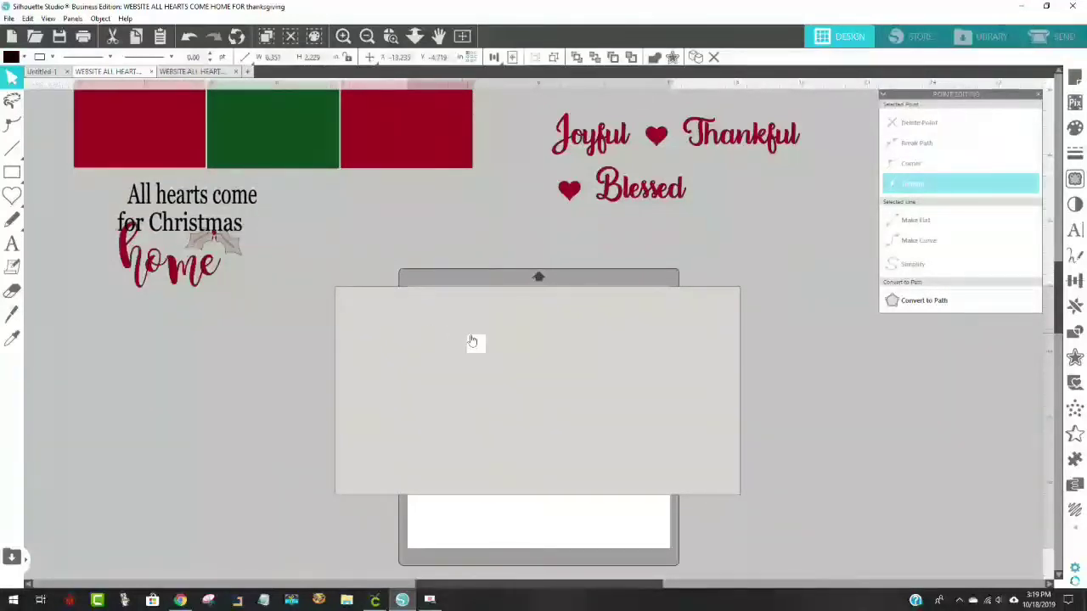
drag(501, 355, 508, 351)
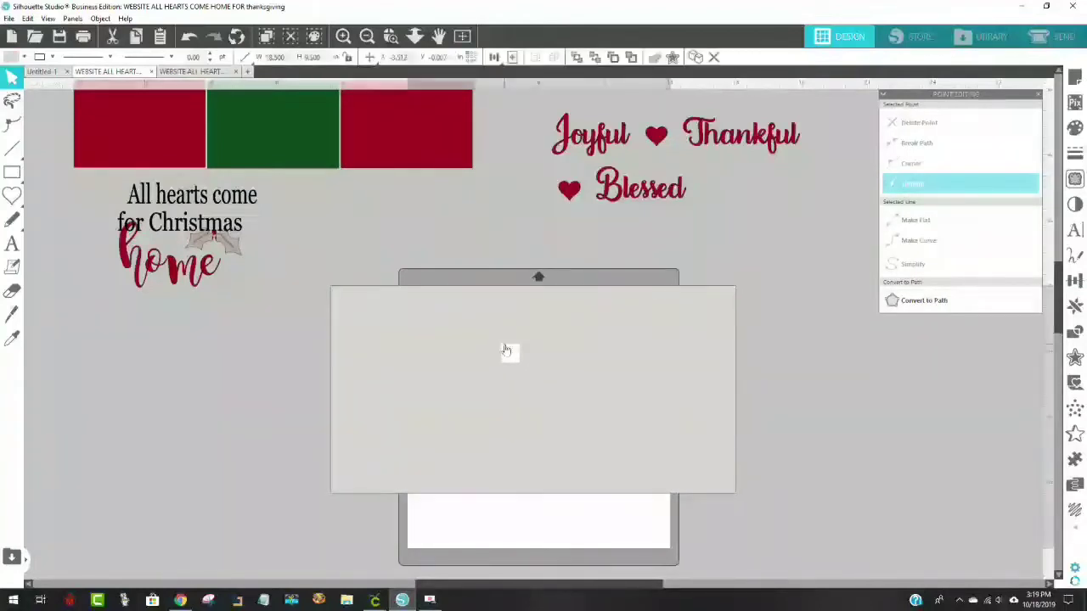
scroll(510, 353, down, 2)
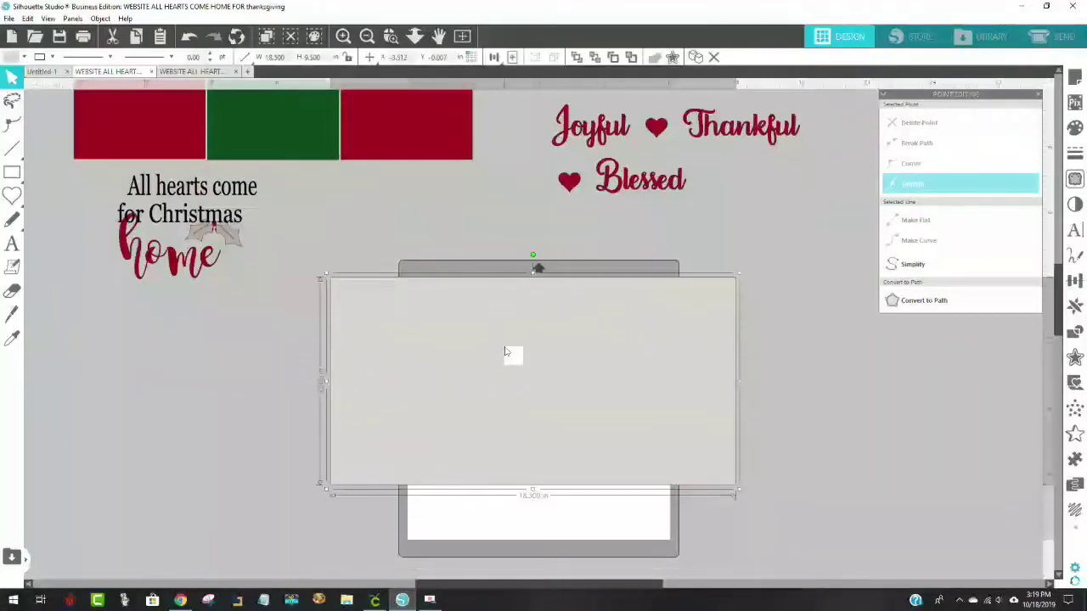
drag(512, 306, 503, 328)
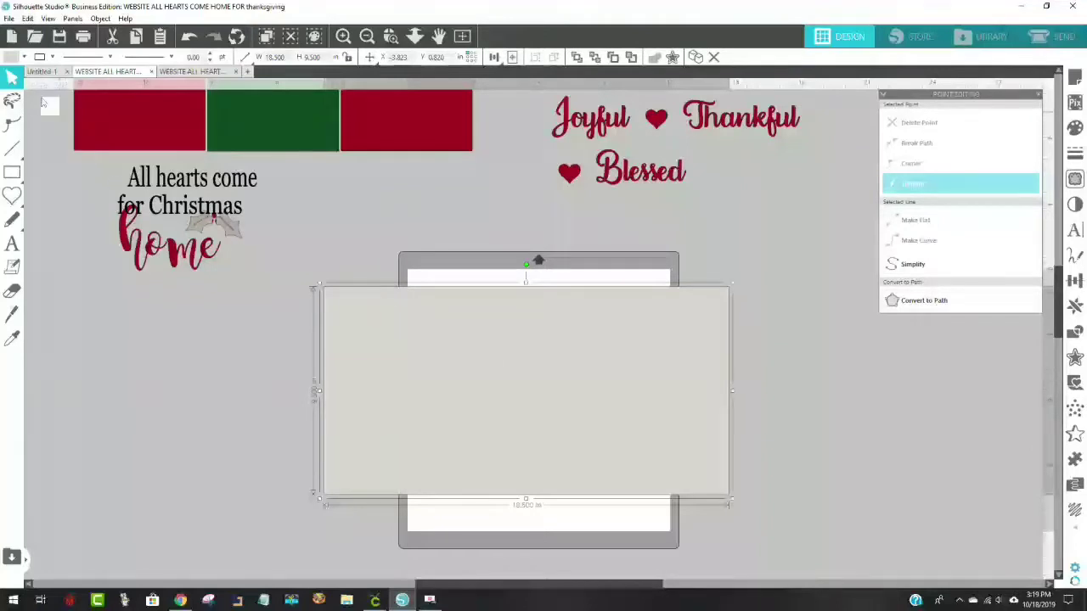
Fill the large rectangle with a light tan colour and reposition it slightly higher over the page
click(12, 57)
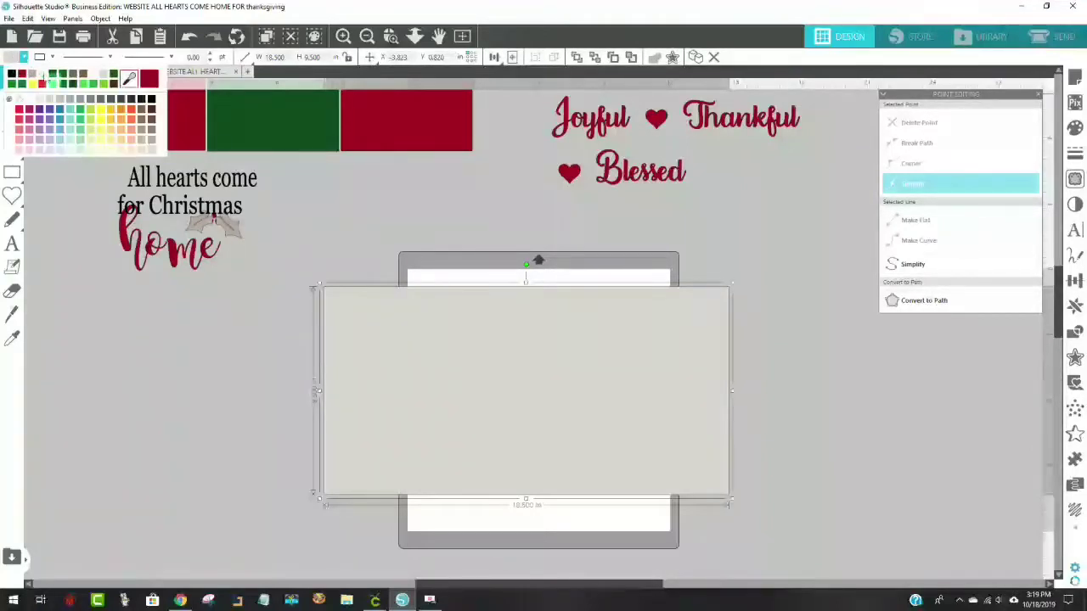
click(141, 133)
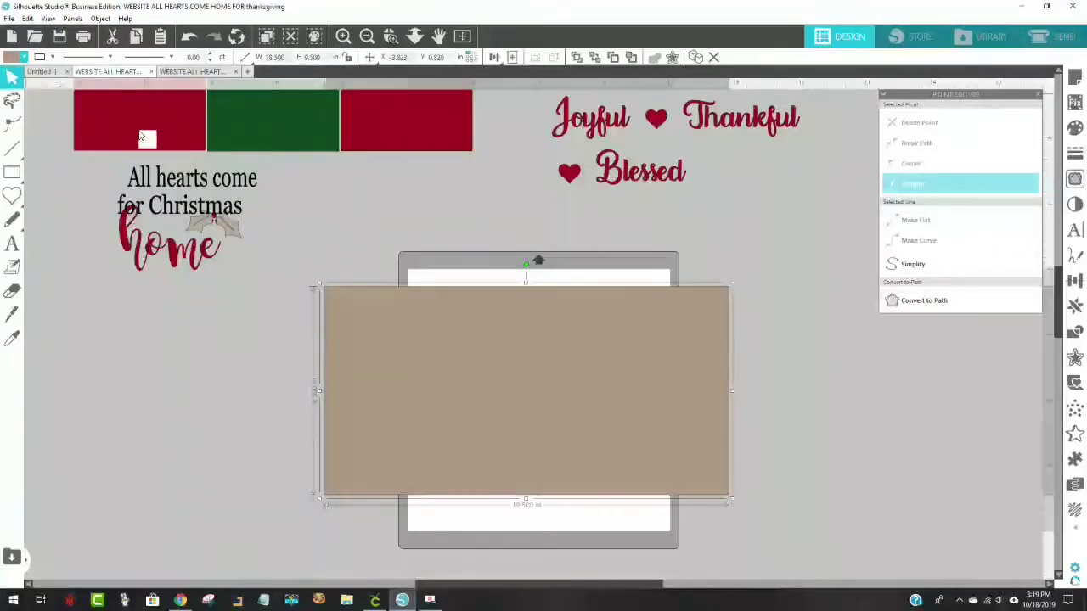
click(13, 57)
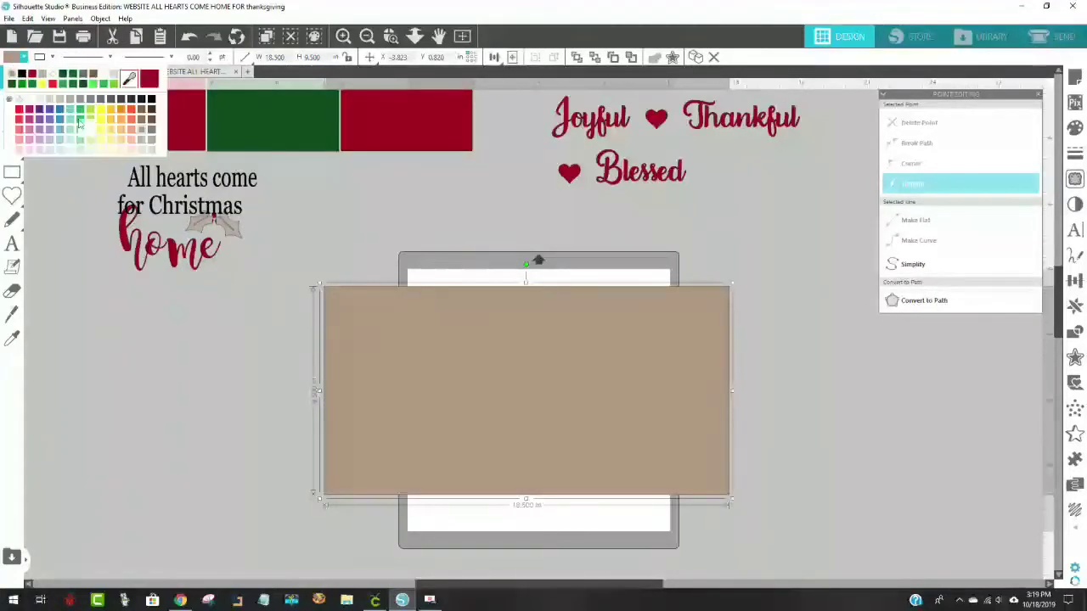
click(147, 150)
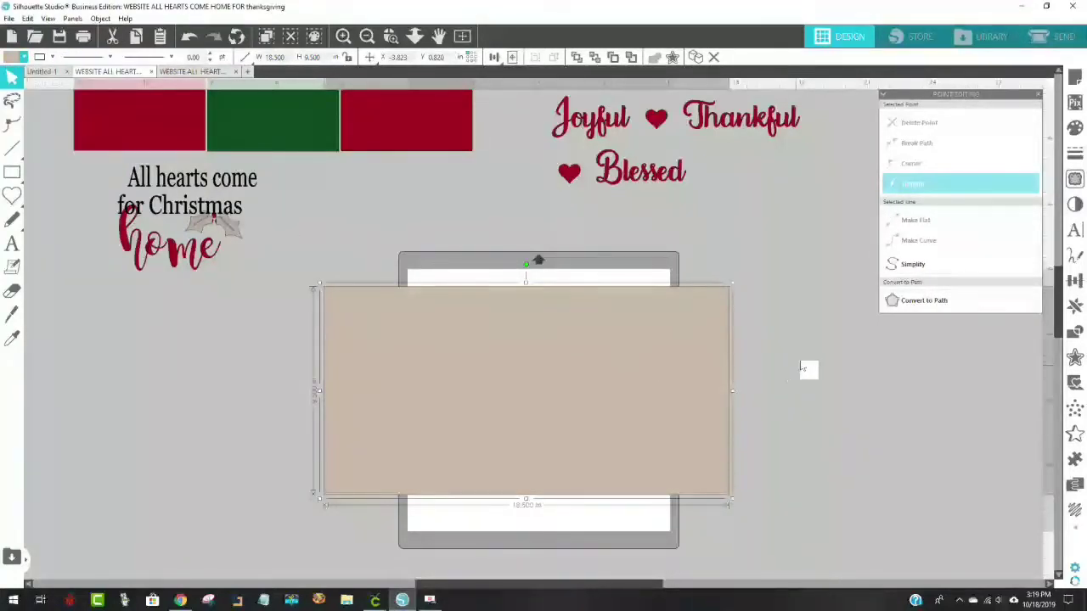
click(801, 366)
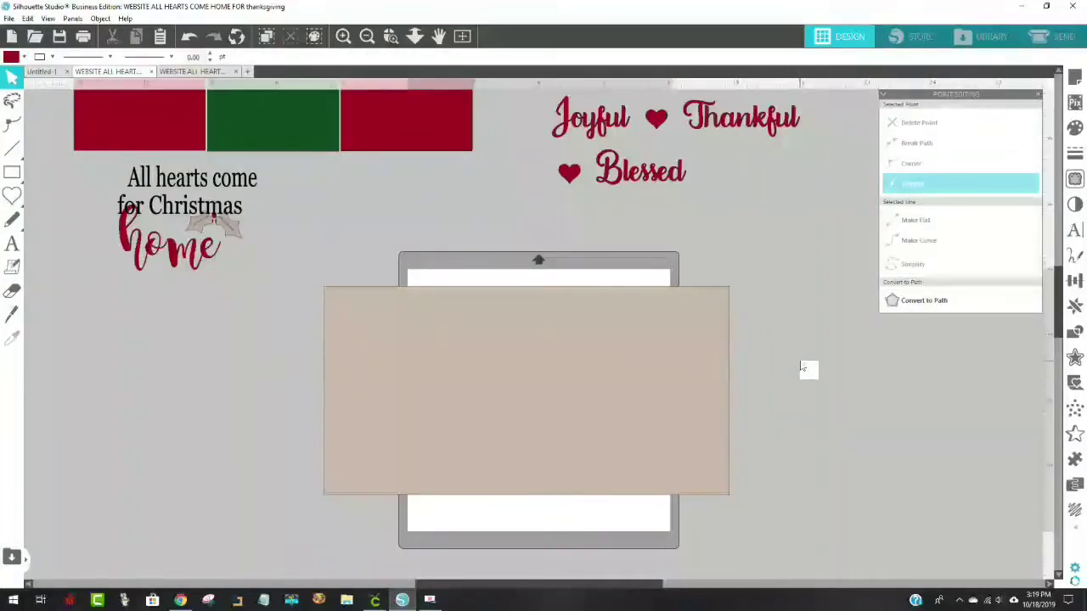
drag(475, 379, 501, 363)
drag(583, 359, 565, 359)
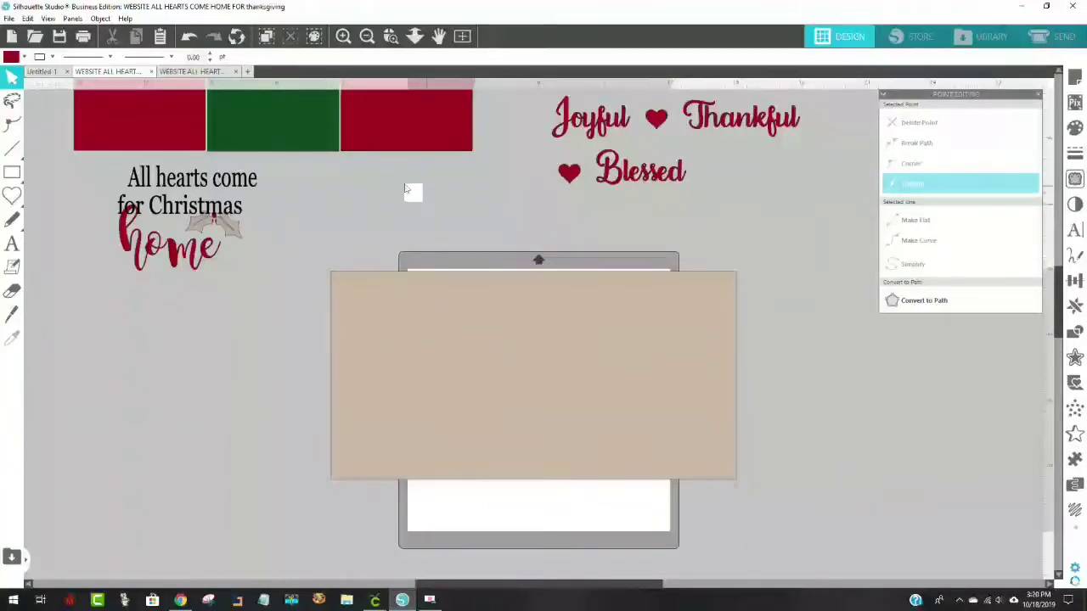
Ungroup the "All hearts come for Christmas" text and place "All hearts come" in the tan rectangle's upper left corner
drag(181, 180, 334, 201)
right_click(332, 203)
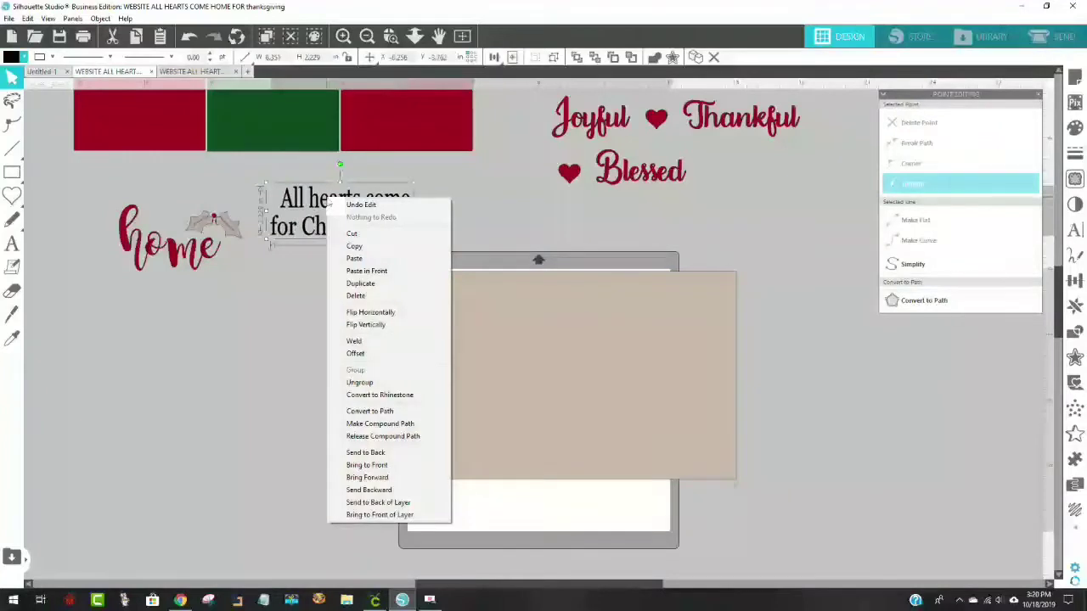
click(359, 382)
drag(343, 206, 388, 308)
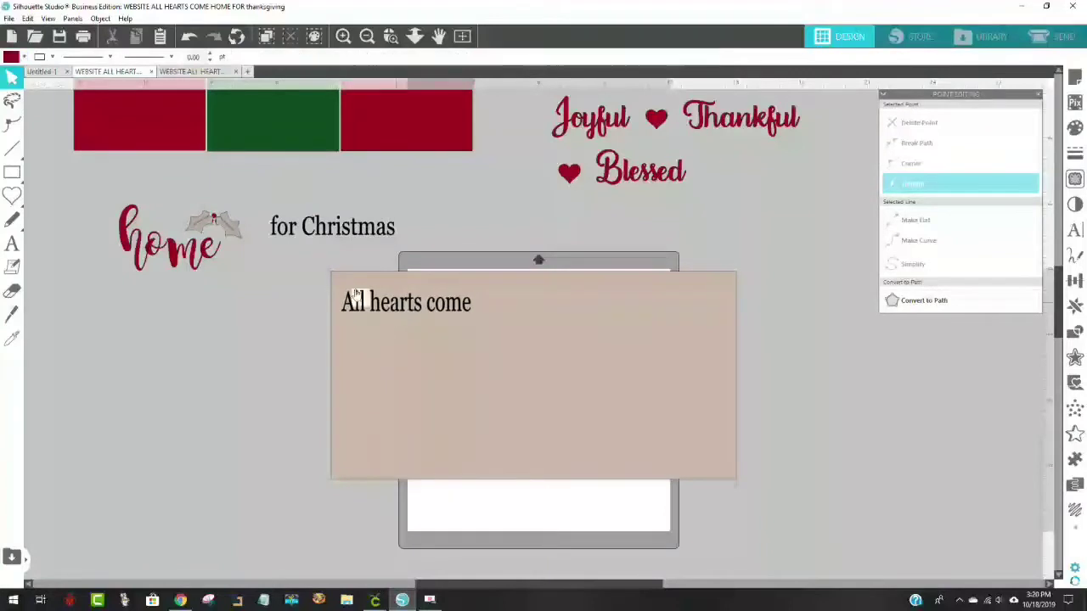
Ungroup the "home" and holly graphic and place only the word "home" after "All hearts come" on the rectangle
drag(212, 255, 207, 274)
right_click(198, 263)
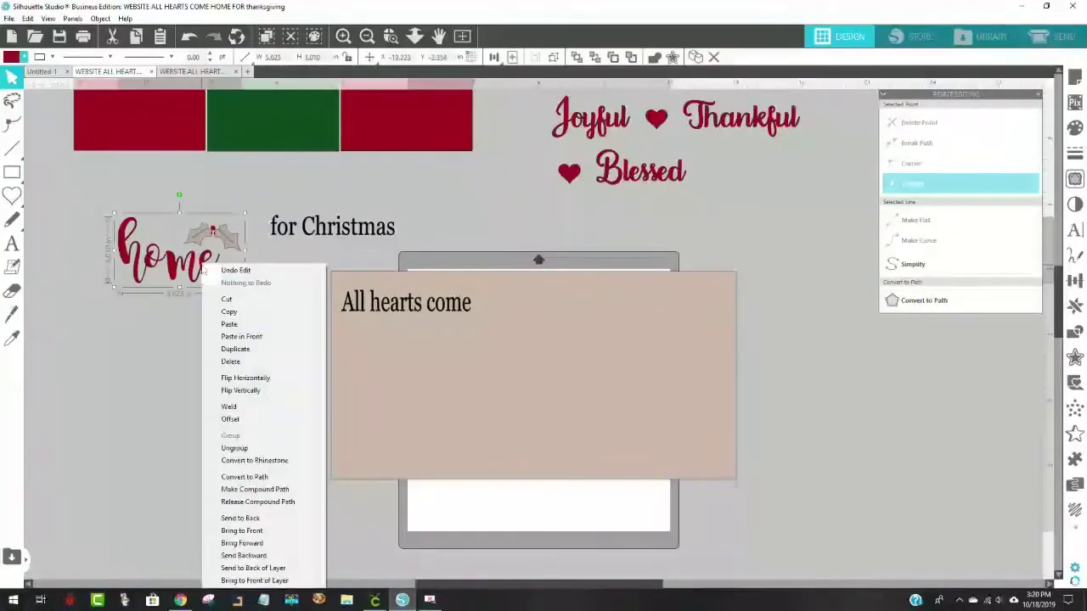
click(234, 448)
click(195, 337)
drag(182, 274, 538, 337)
Place "for Christmas" after "home" on the rectangle and fine-tune the positions of the phrase parts and the rectangle
drag(351, 235, 686, 320)
click(595, 332)
drag(567, 336, 574, 337)
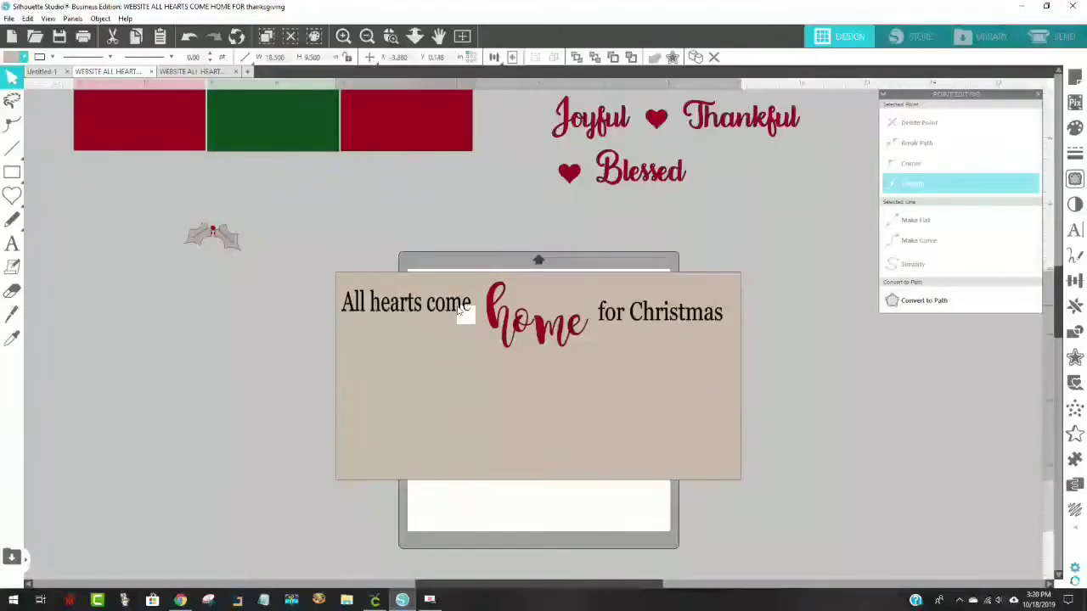
drag(450, 312, 440, 318)
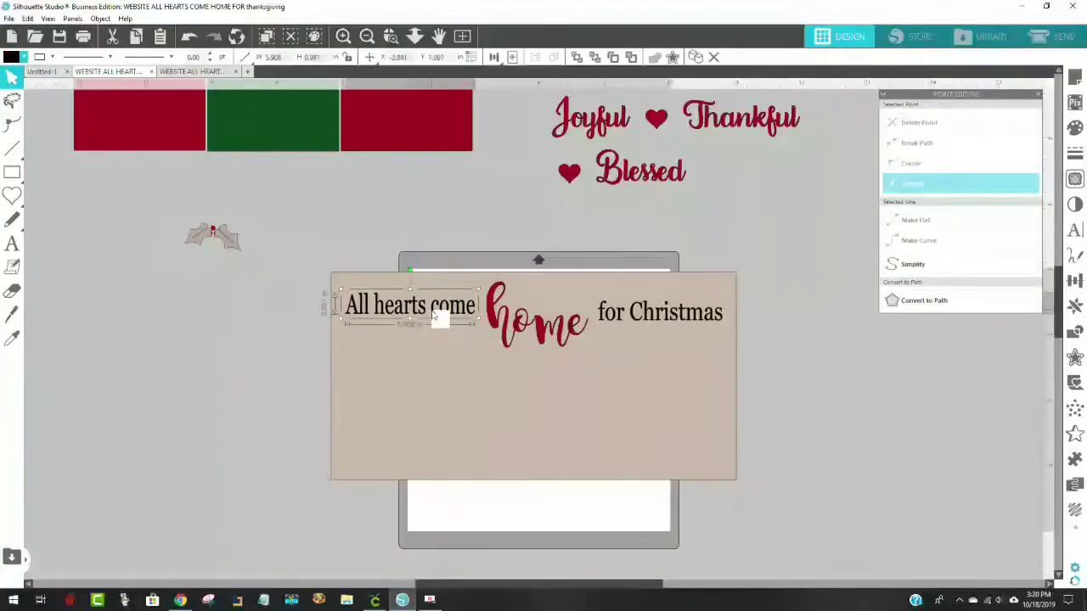
click(650, 323)
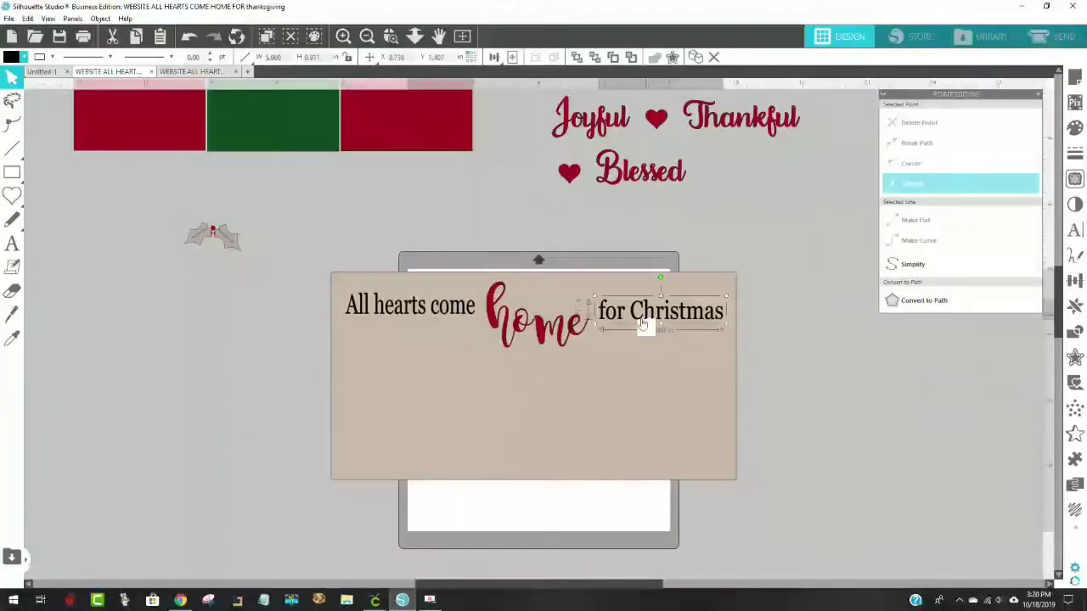
drag(571, 335, 571, 334)
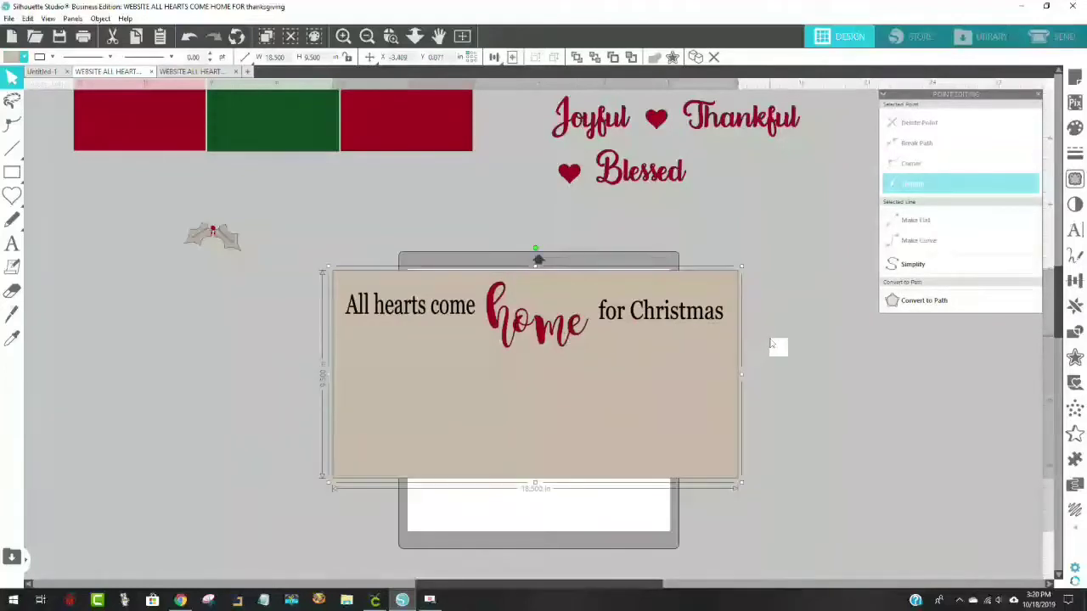
click(803, 311)
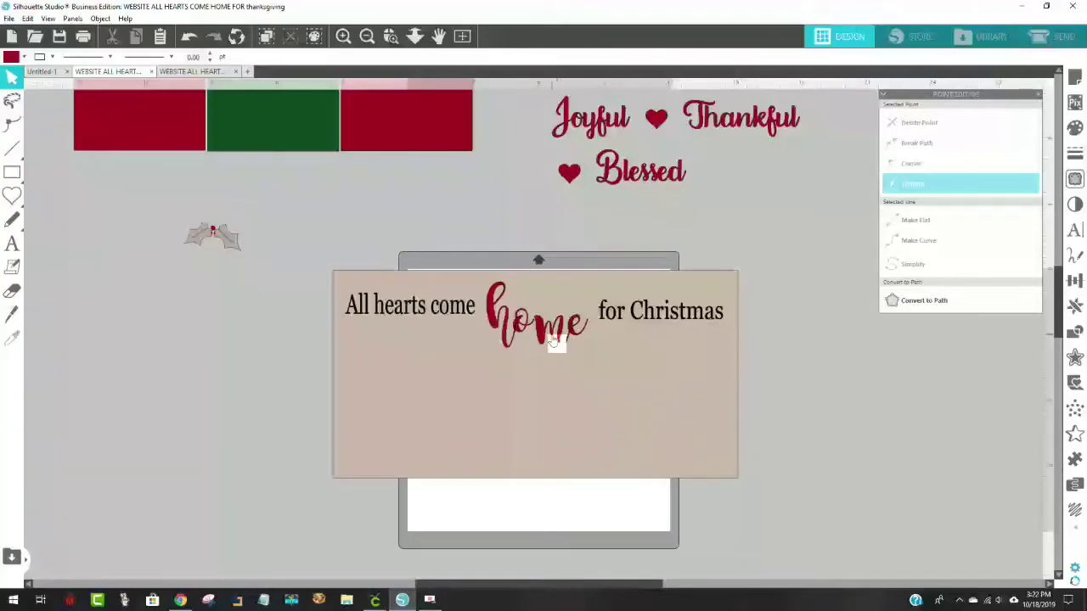
Move the tan rectangle down below the phrase and add a new text "home" near its upper edge
drag(558, 340, 544, 445)
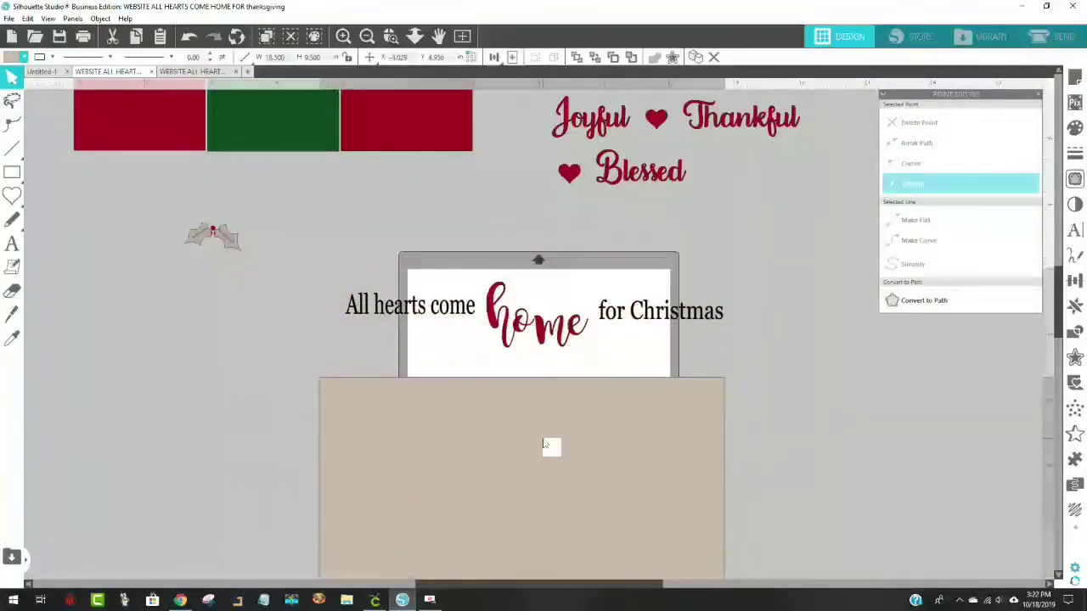
click(686, 357)
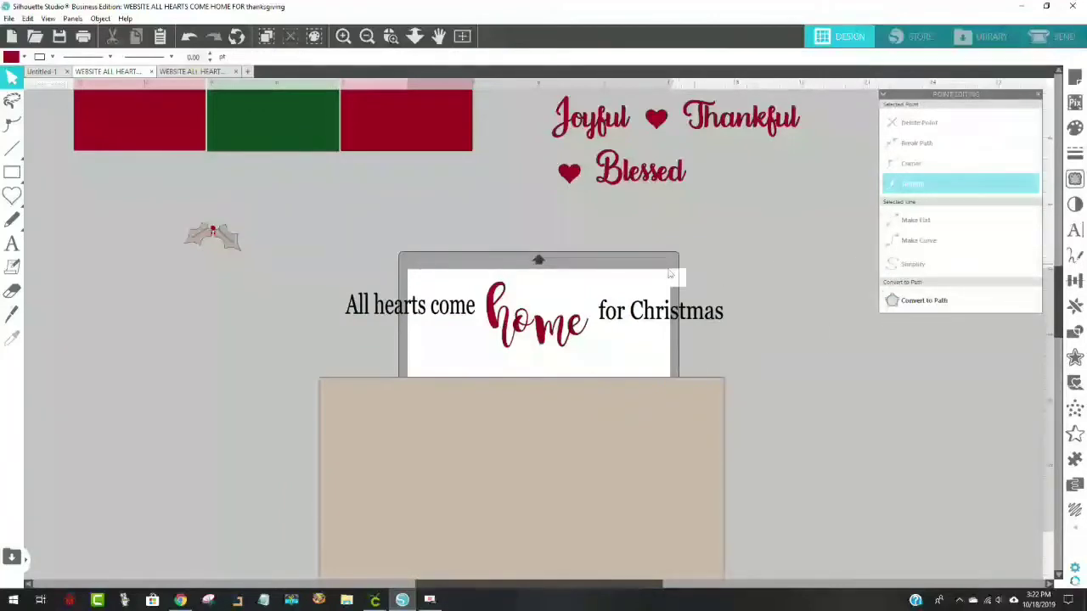
click(12, 245)
key(Escape)
click(546, 408)
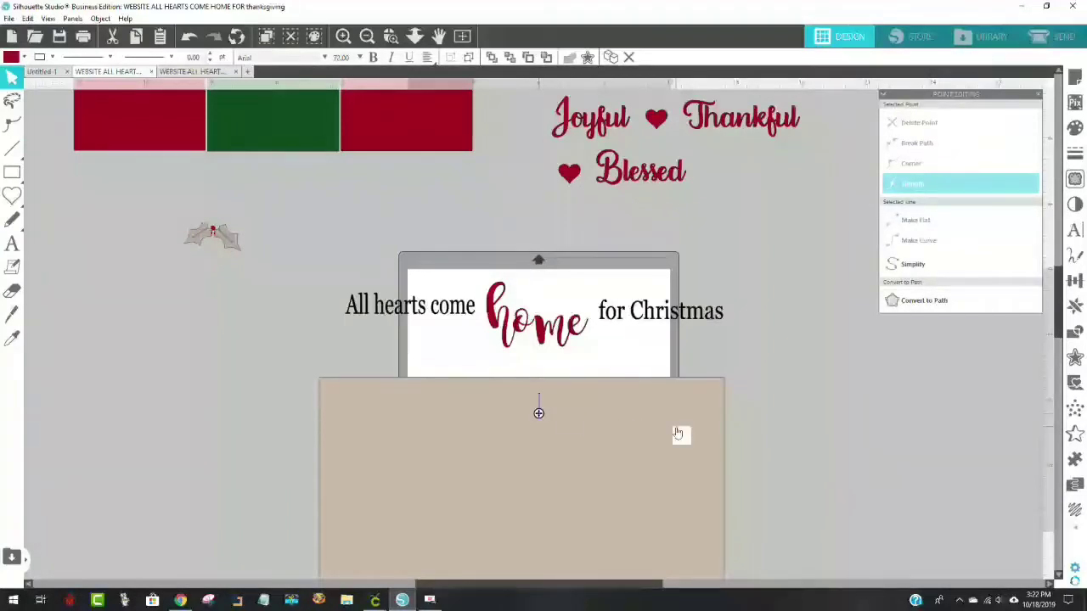
text(home)
key(Escape)
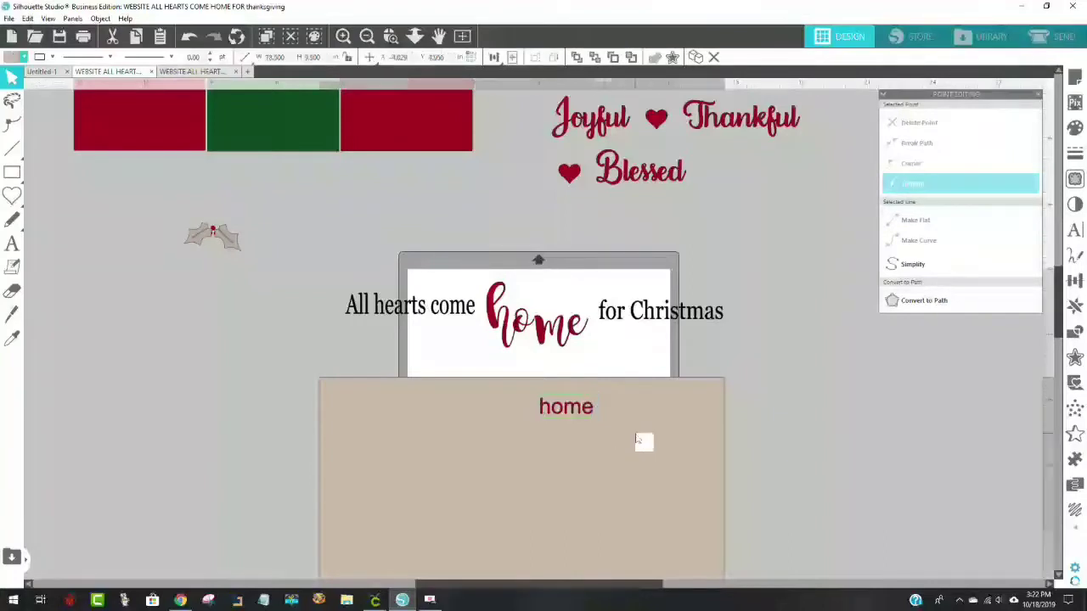
Set the font of the new "home" text to Welcome
double_click(595, 415)
drag(595, 413, 536, 413)
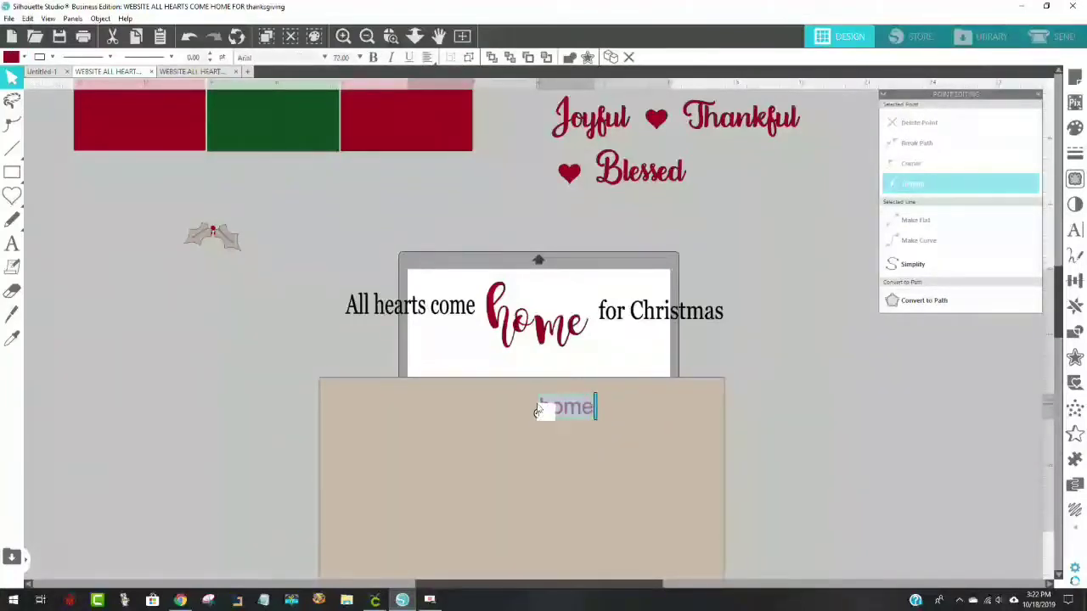
click(1073, 231)
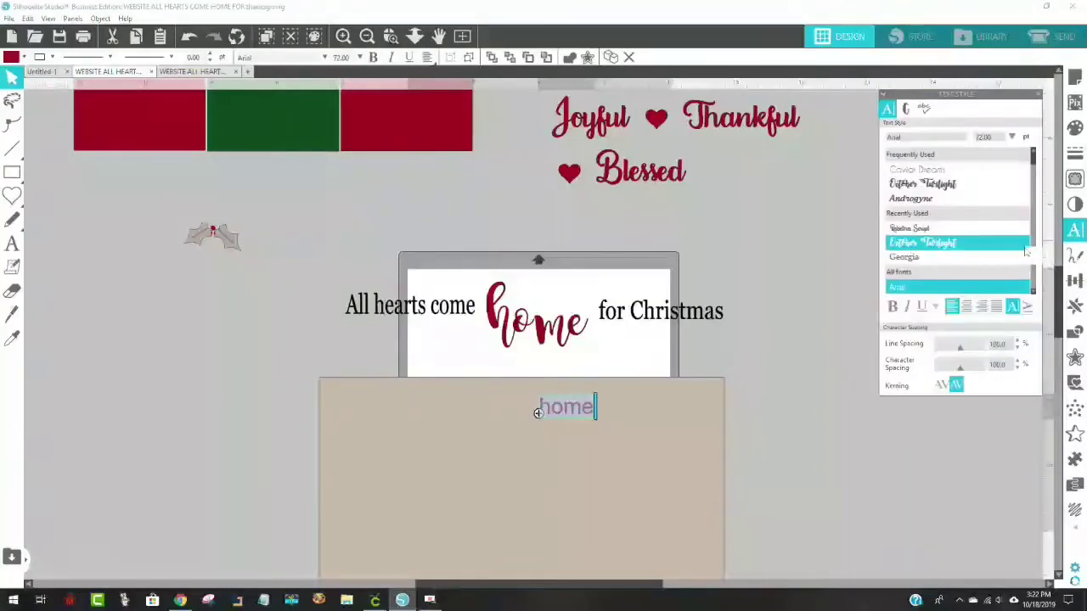
scroll(1012, 226, down, 6)
scroll(1013, 226, down, 20)
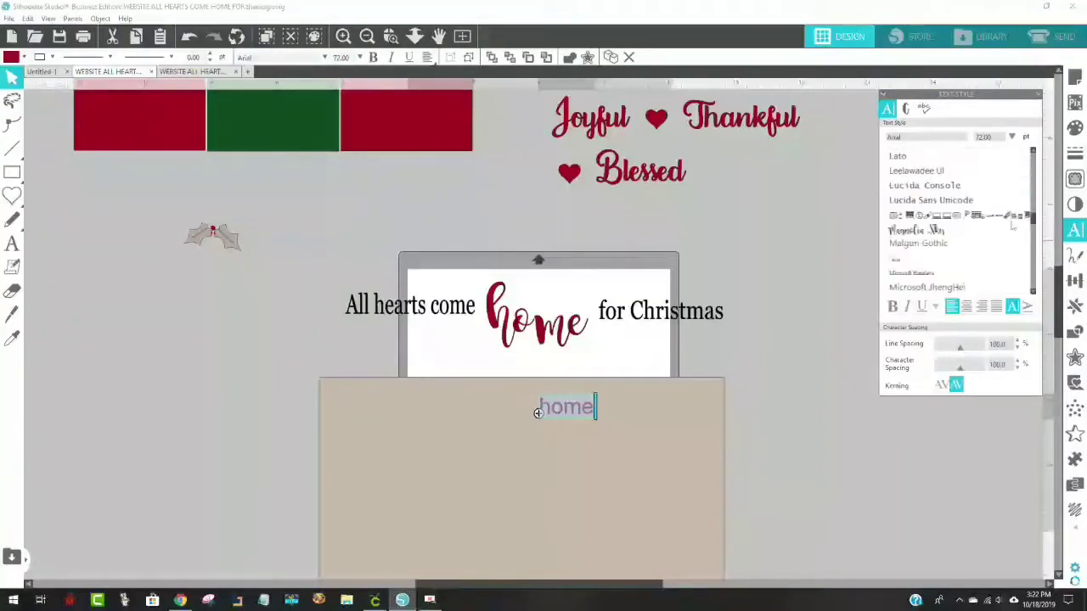
scroll(1014, 225, down, 4)
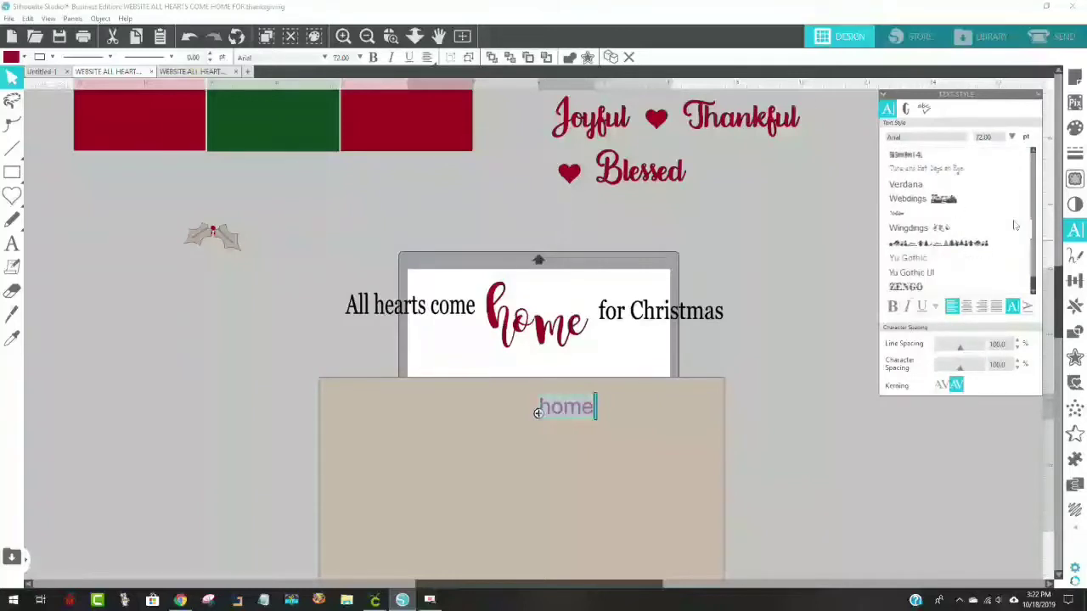
click(913, 214)
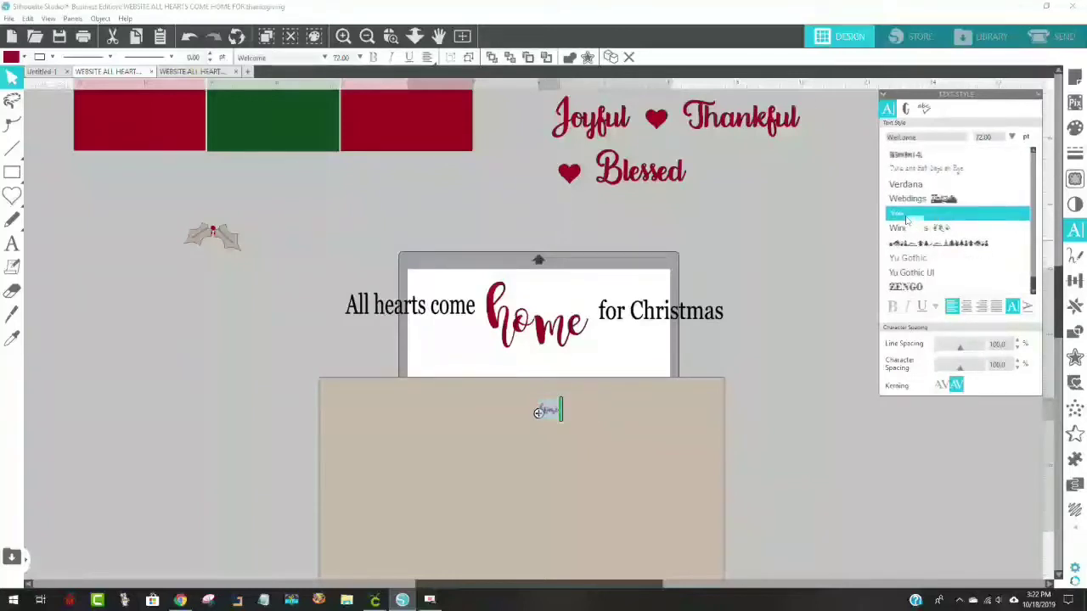
Enlarge the new "home" text to about 448 pt and place it in the empty area left of the rectangle
click(651, 439)
click(549, 412)
drag(563, 425, 726, 488)
drag(602, 468, 197, 372)
Move the tan rectangle up to the phrase and add another text "home" on it
drag(483, 430, 486, 373)
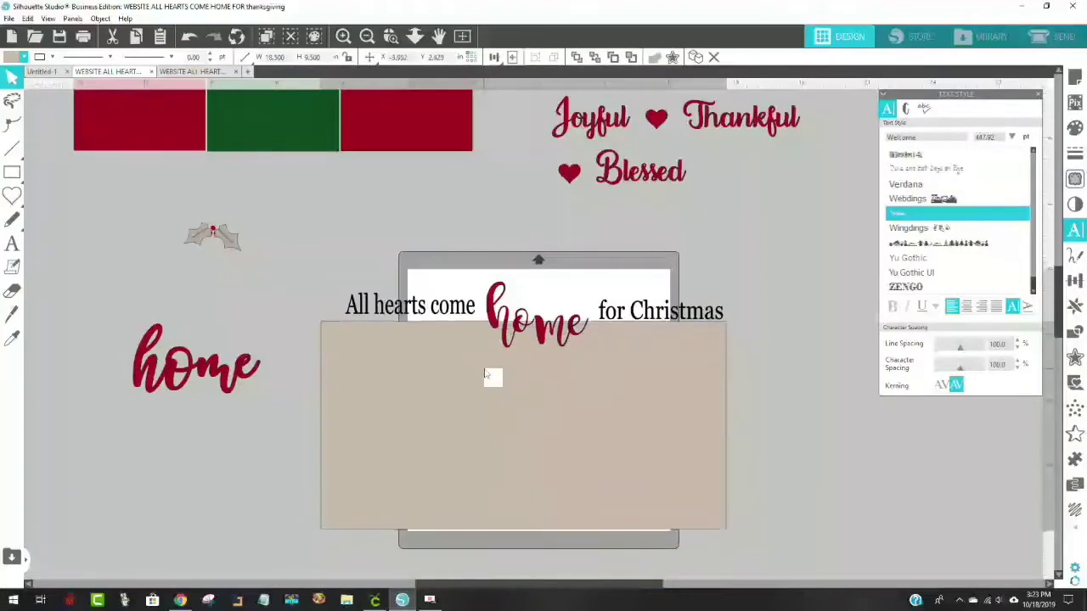
click(801, 303)
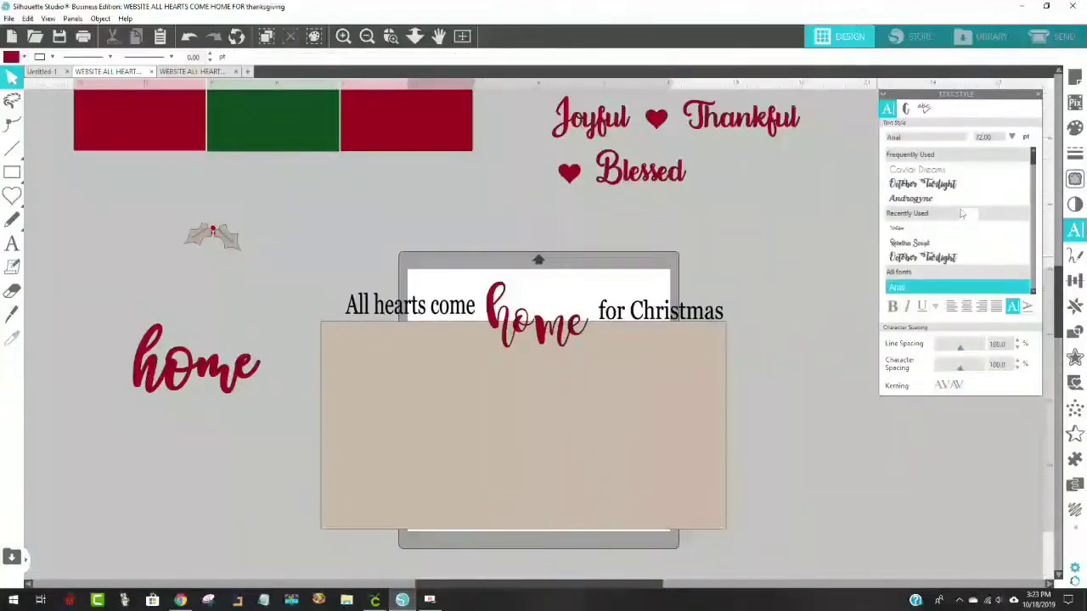
click(509, 408)
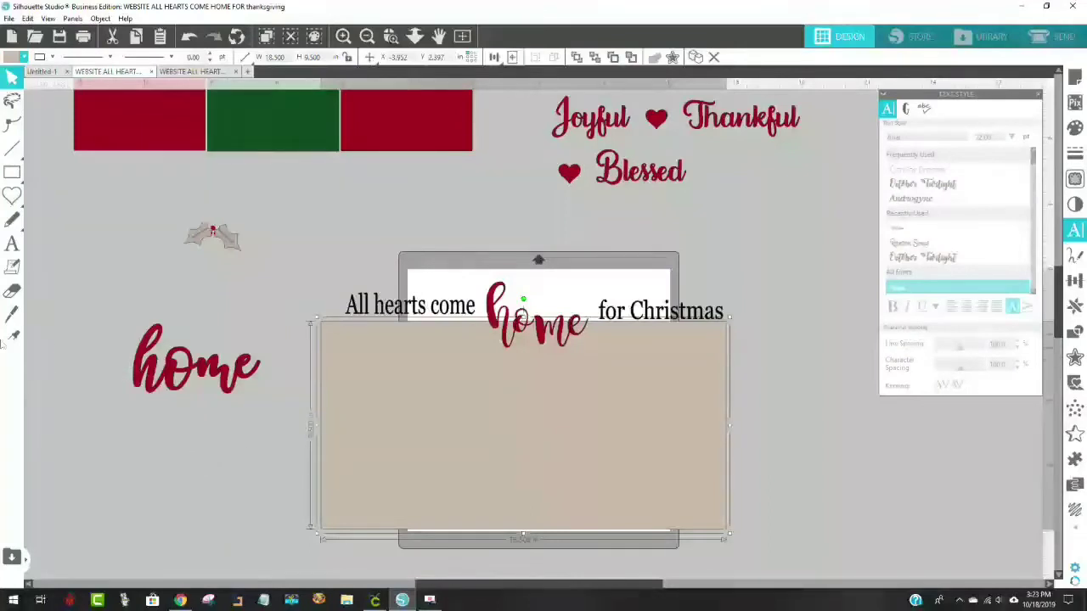
click(12, 245)
click(400, 422)
text(home)
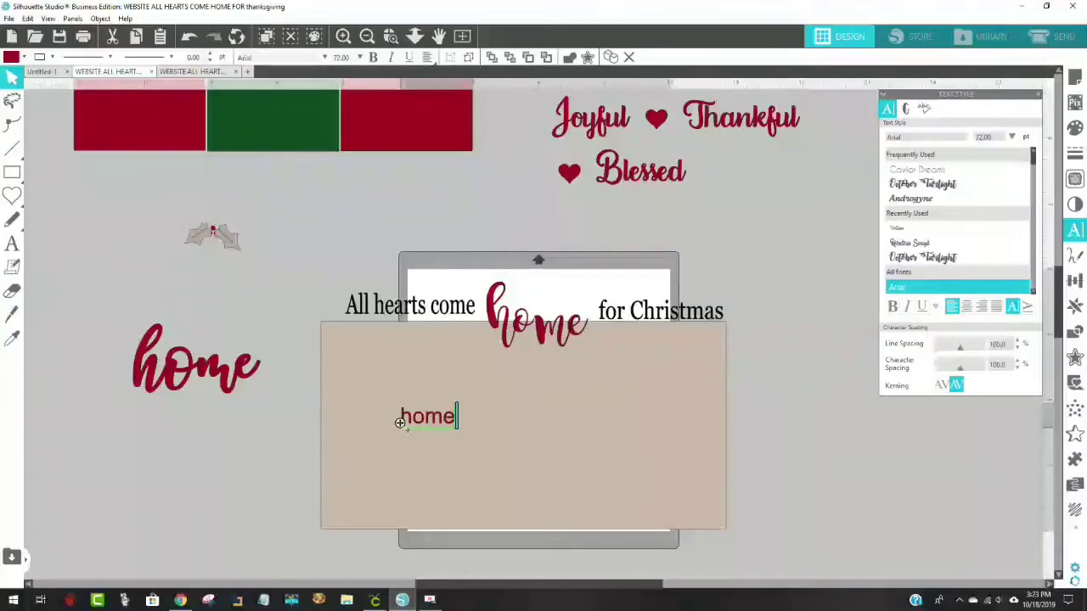
Set the font of the "home" text on the rectangle to October Twilight
drag(408, 424, 458, 428)
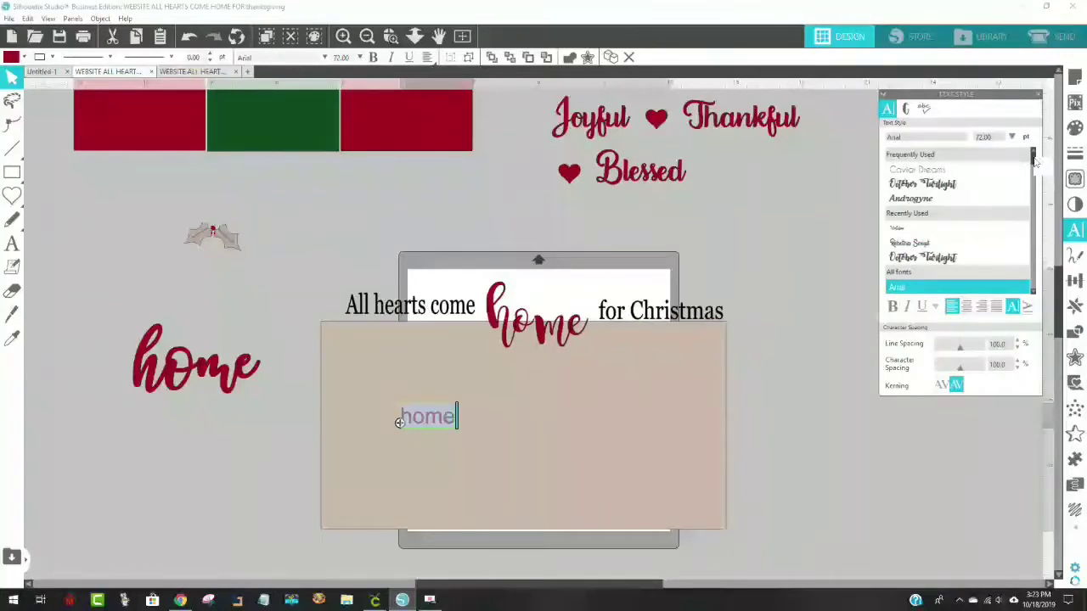
click(927, 191)
click(622, 397)
Enlarge the October Twilight "home" to about 251 pt and move it up just below the phrase
click(447, 430)
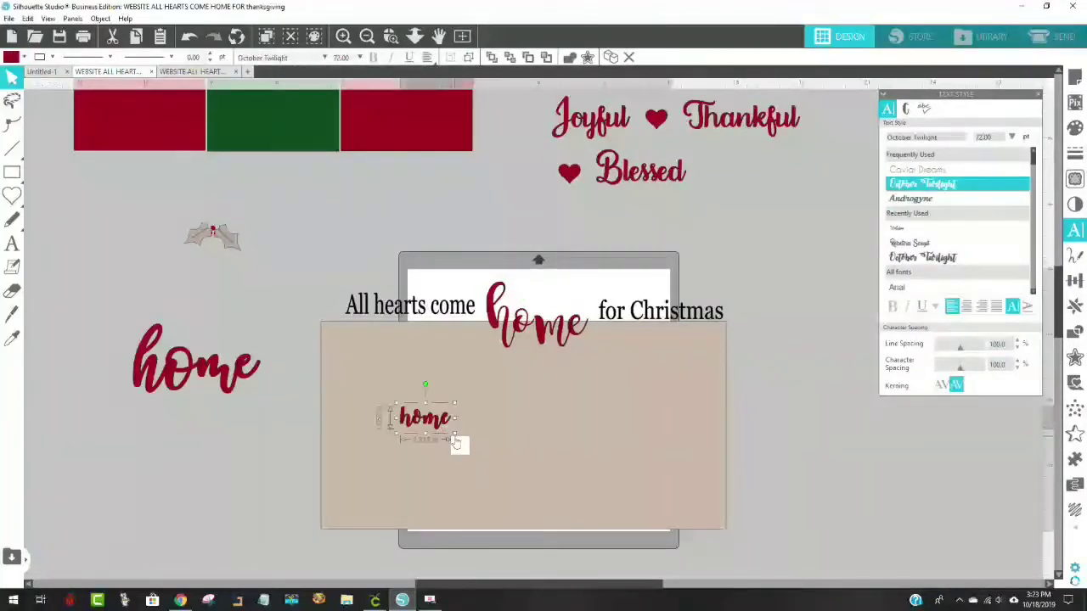
drag(455, 433, 595, 470)
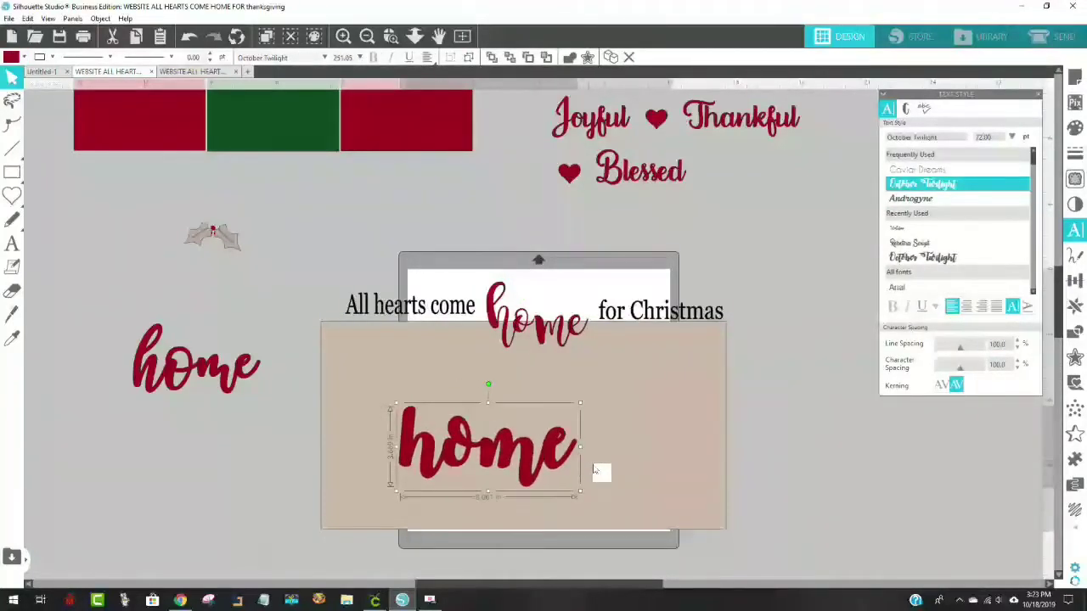
drag(529, 466, 542, 415)
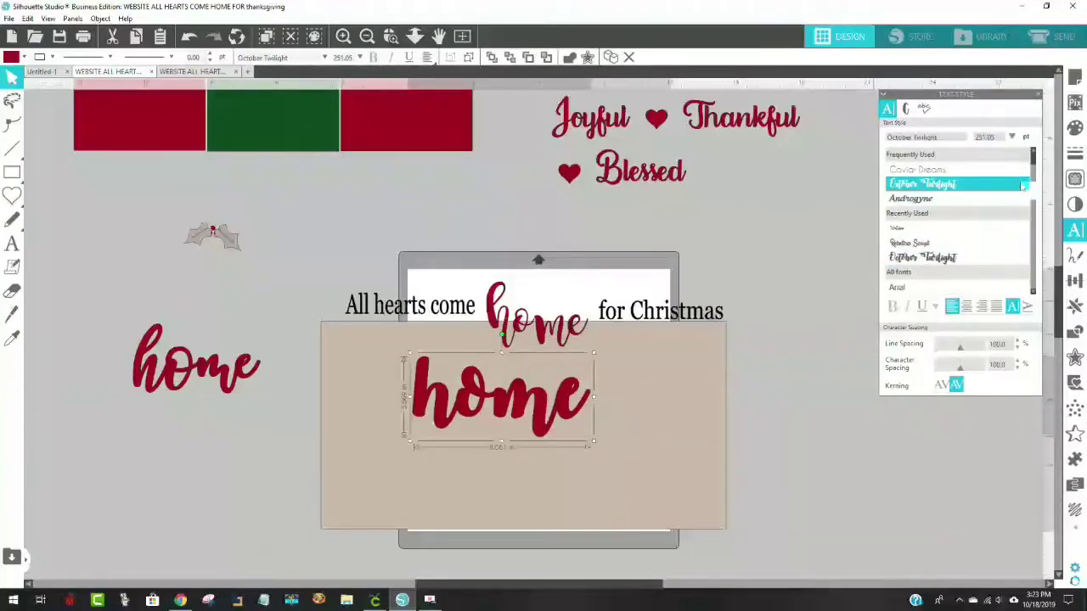
Change the font of the "home" text on the tan rectangle to Magnolia Sky and move it slightly down
drag(1035, 163, 1020, 228)
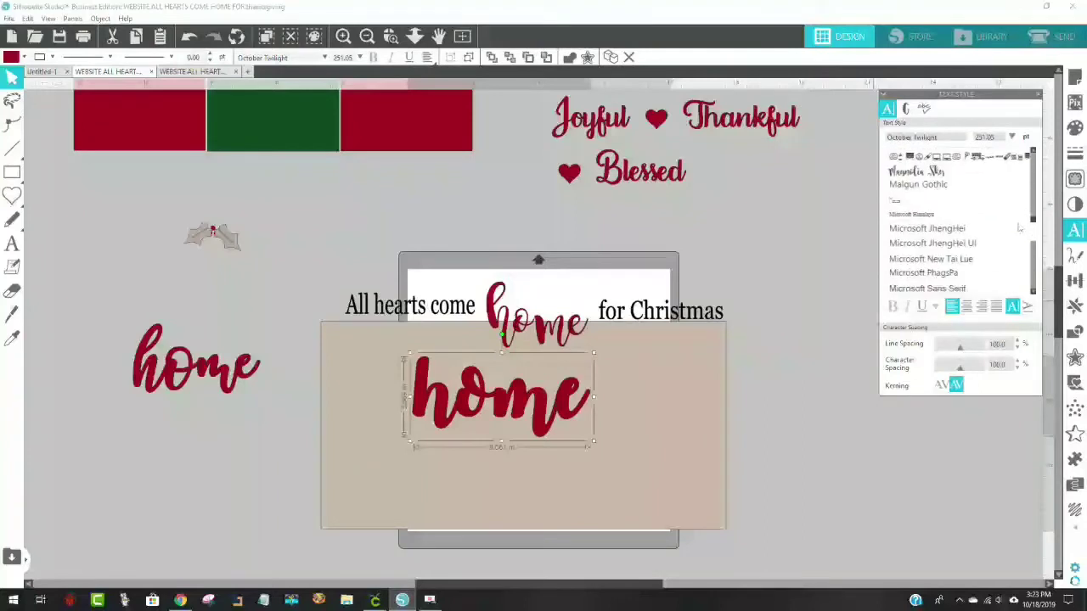
click(922, 172)
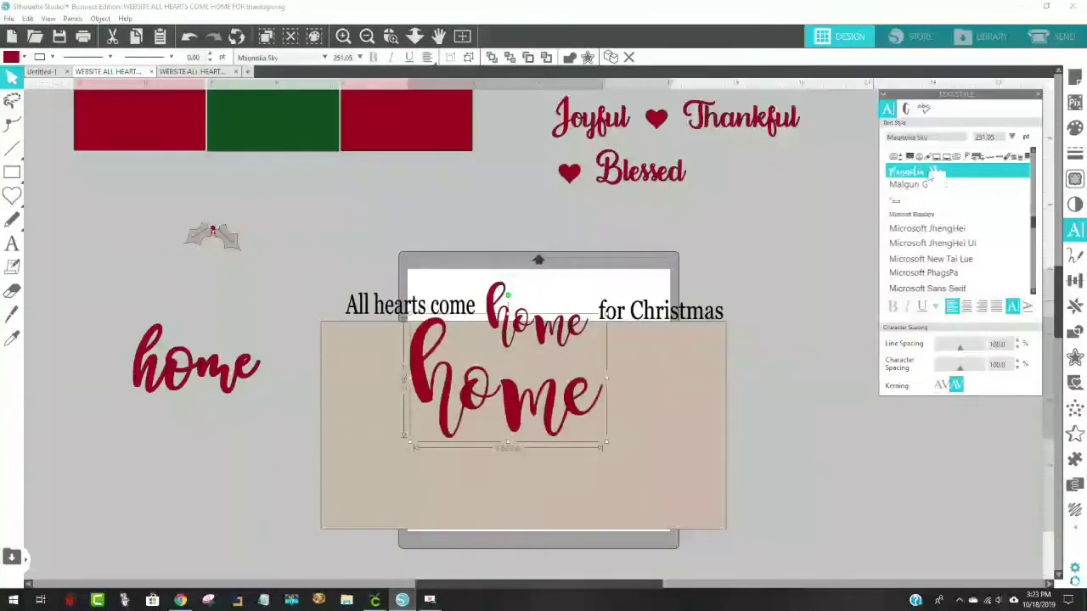
drag(522, 418, 531, 442)
click(659, 433)
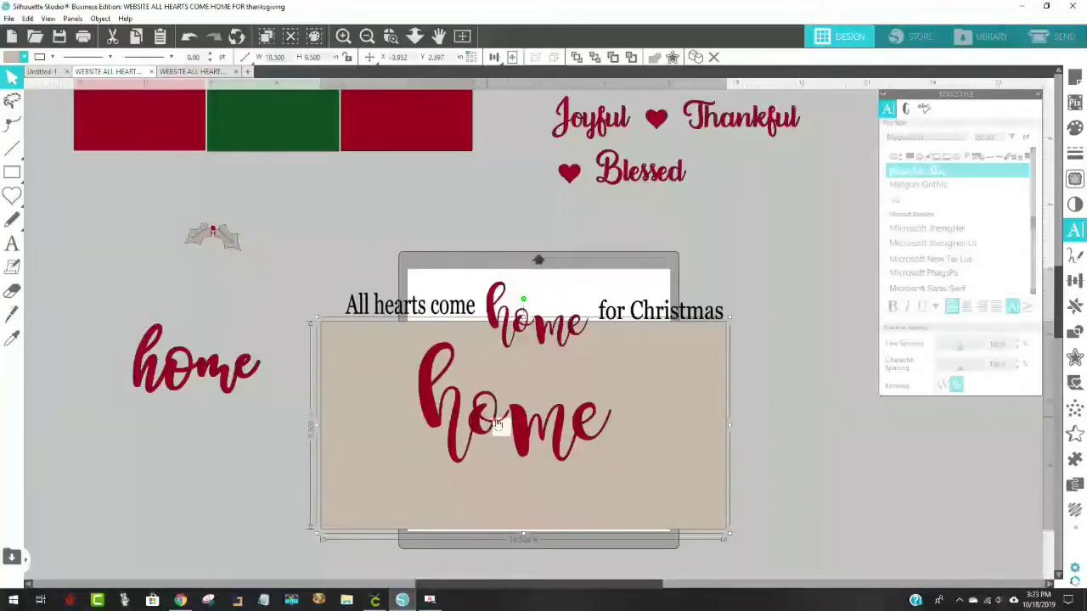
Delete the large "home" text from the tan rectangle and move the rectangle up behind the full phrase
click(535, 441)
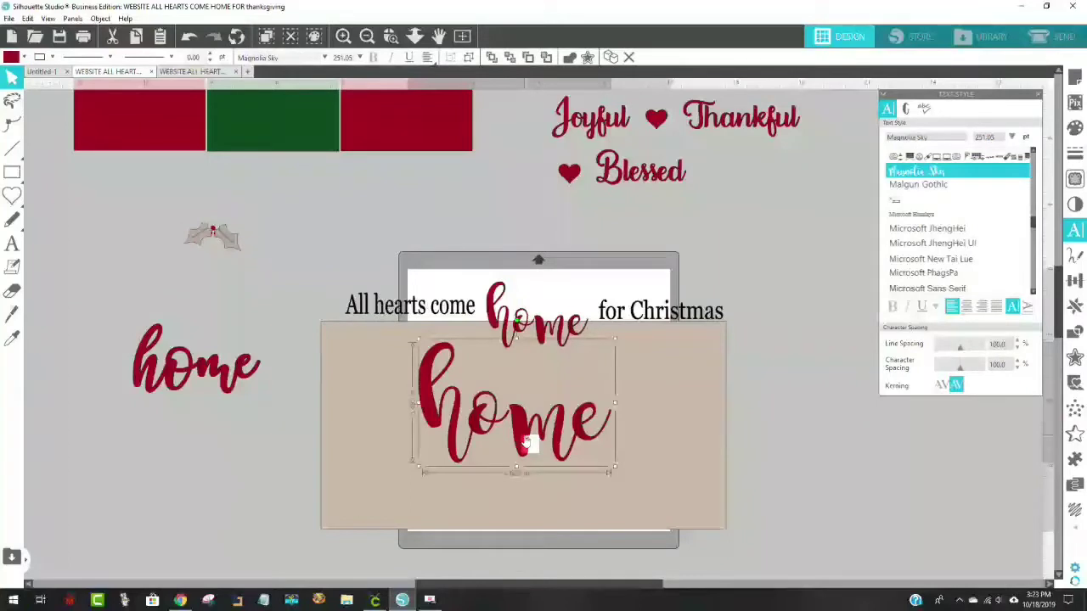
key(Delete)
drag(479, 340, 473, 385)
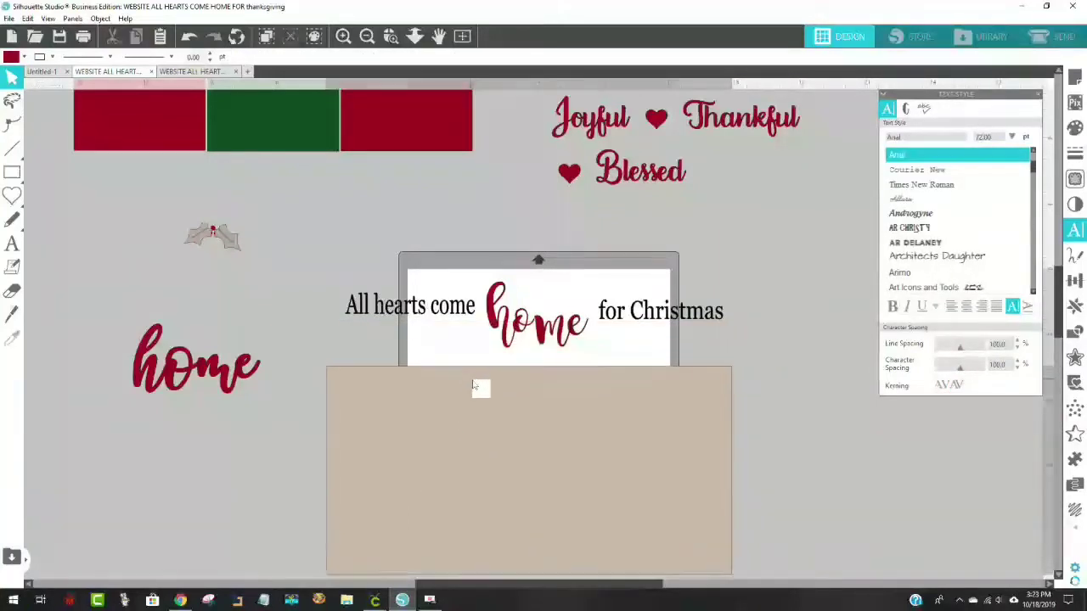
drag(522, 425, 529, 332)
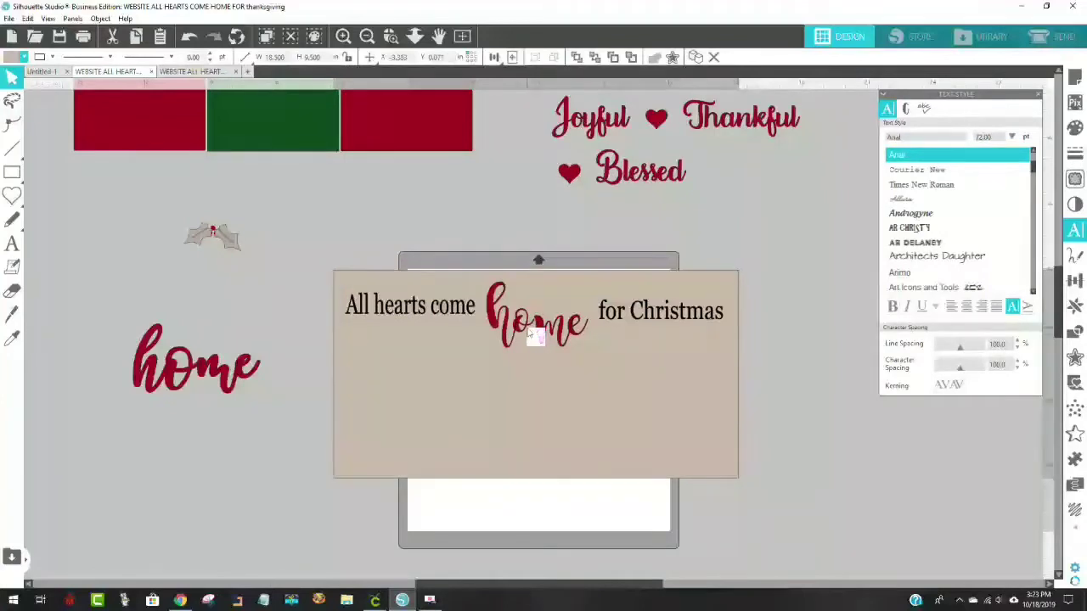
Add the text "All hearts" on the tan rectangle below the phrase
click(12, 245)
click(372, 386)
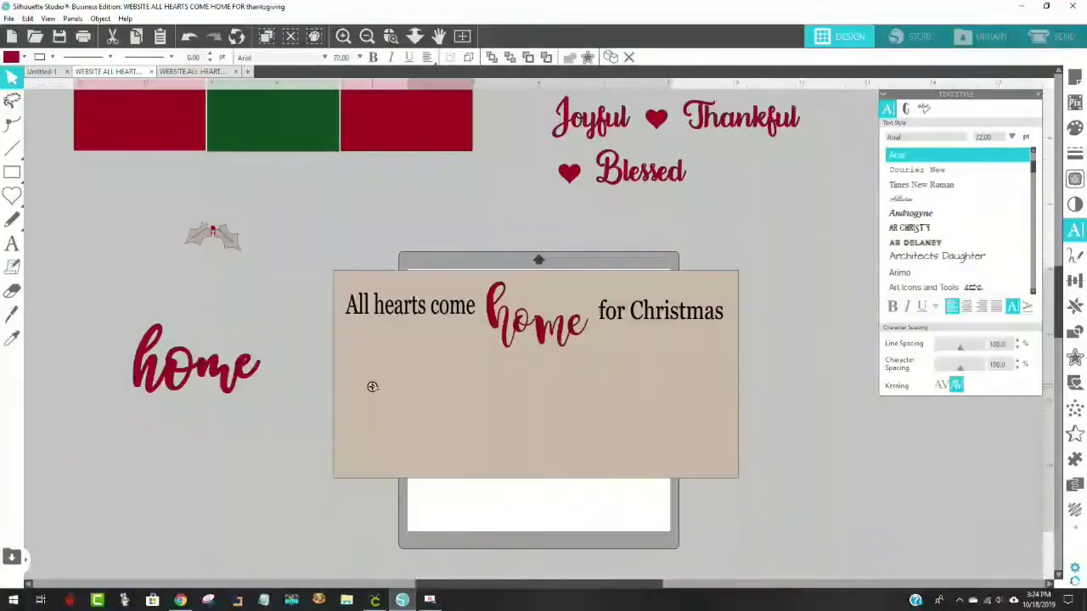
text(A)
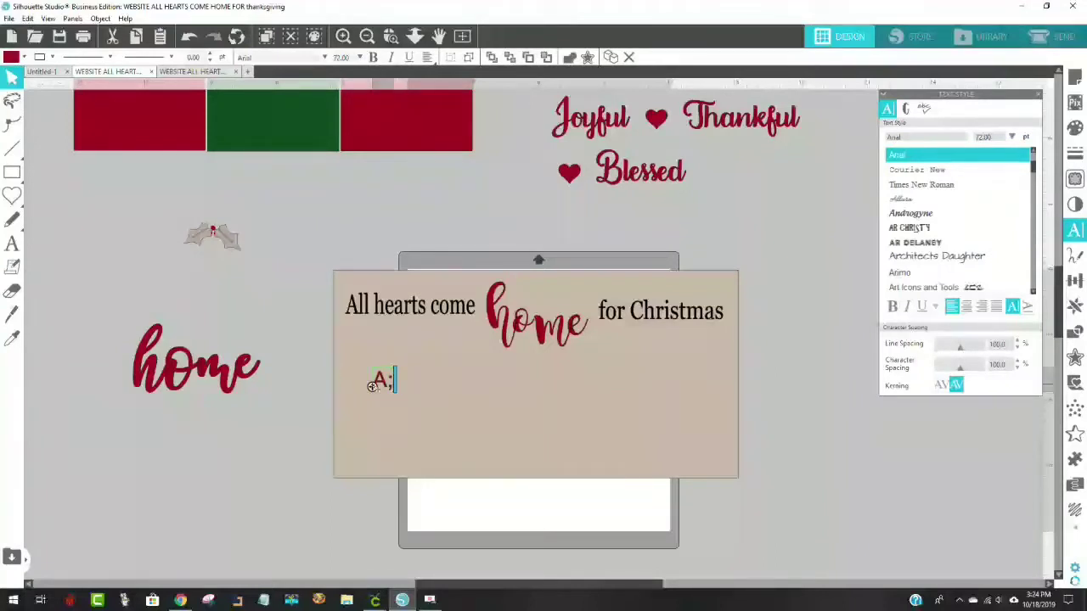
text(ll hearts)
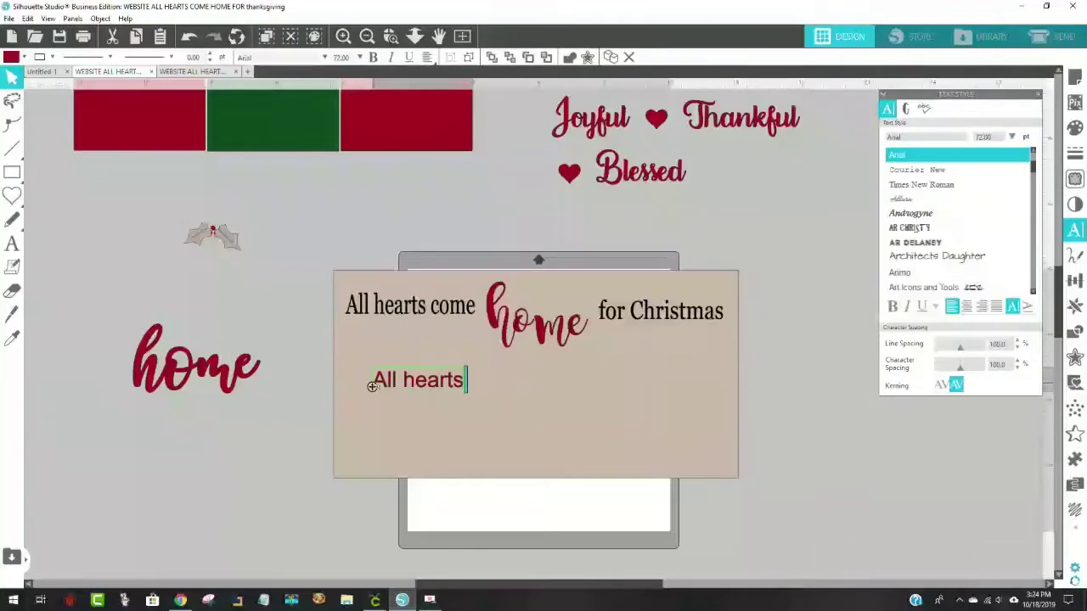
Set the font of the "All hearts" text to Caviar Dreams
drag(465, 380, 376, 387)
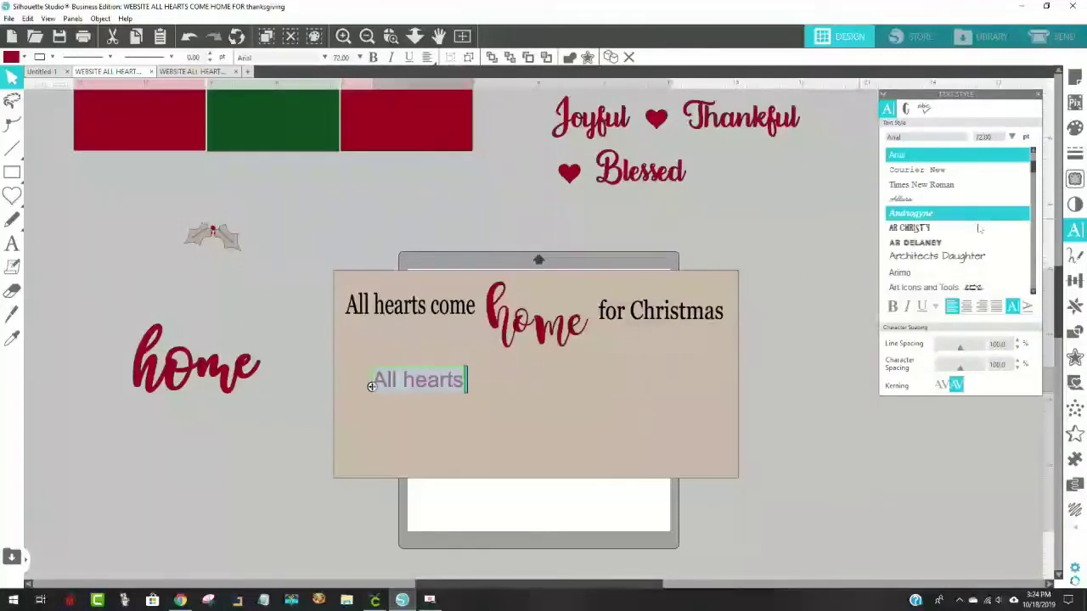
scroll(988, 244, up, 3)
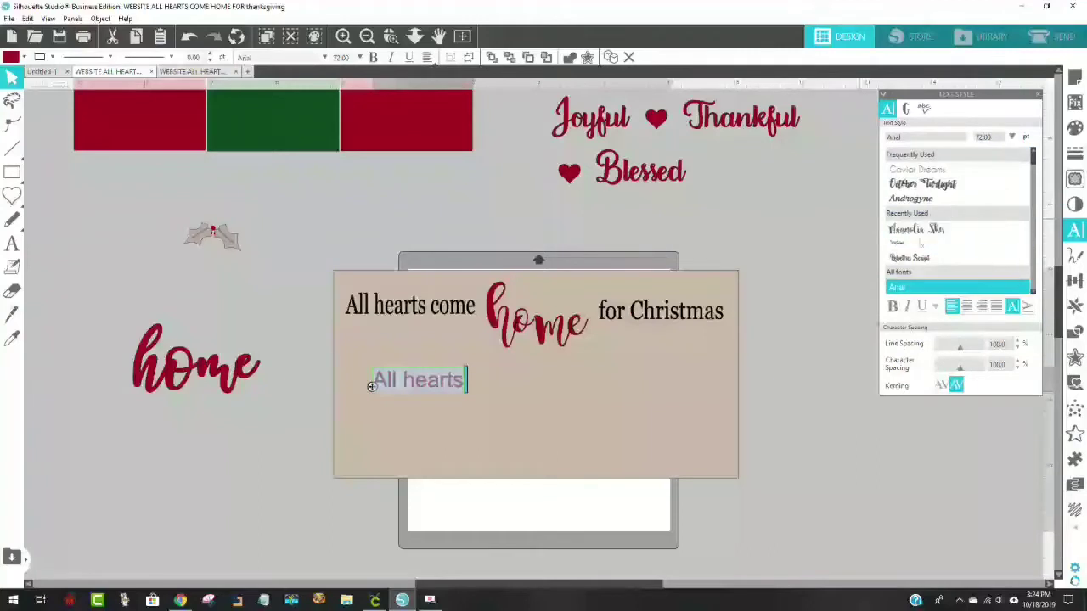
click(913, 171)
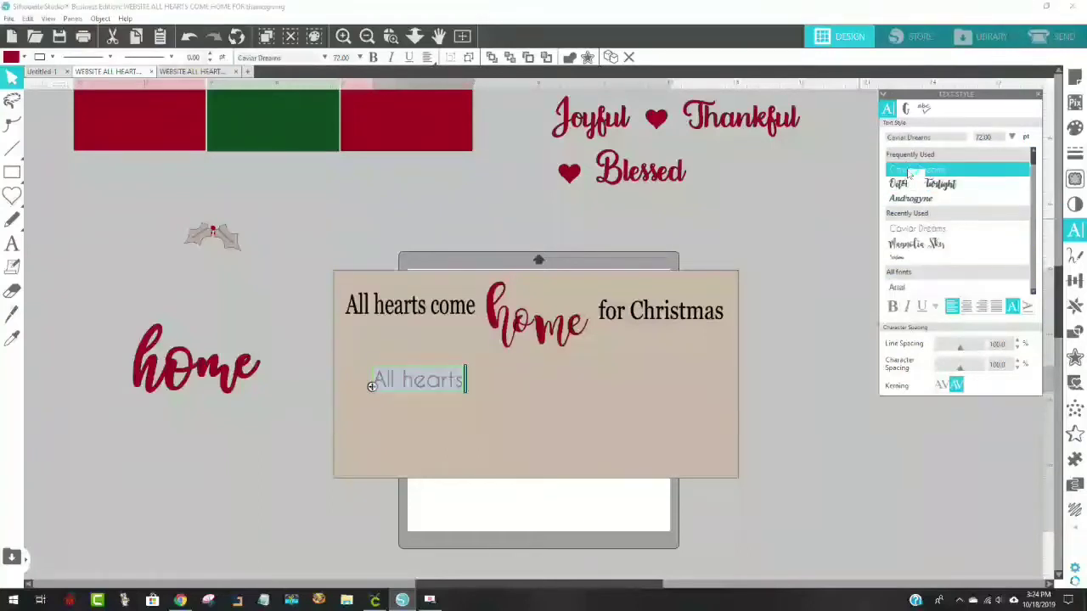
click(656, 393)
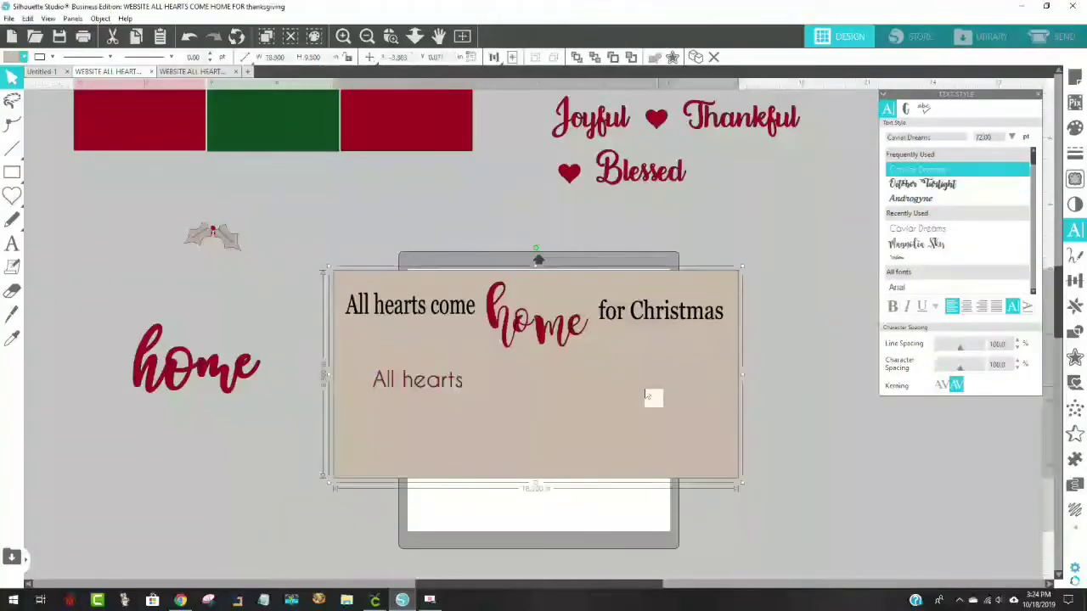
Make the "All hearts" text bold and move it up closer to the phrase
click(455, 389)
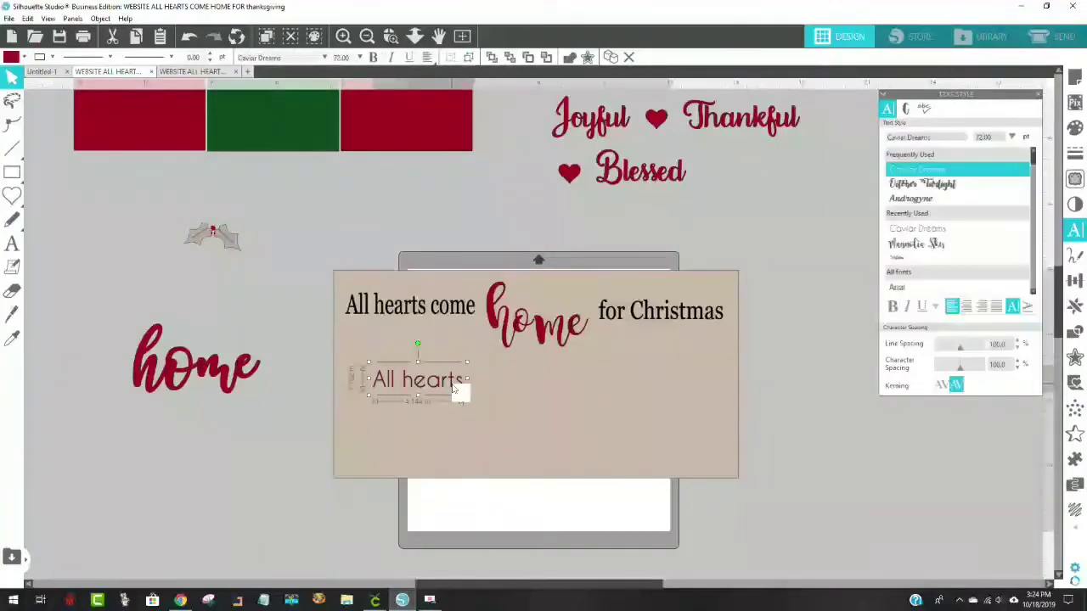
click(892, 307)
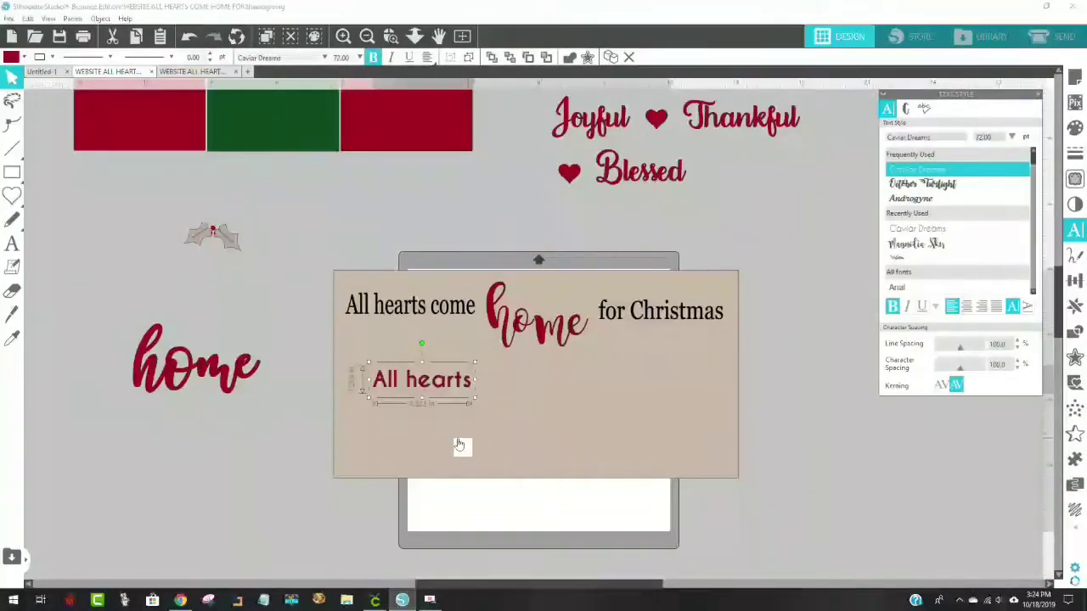
mouse_move(426, 392)
mouse_down()
mouse_move(397, 338)
mouse_move(400, 296)
mouse_move(410, 374)
mouse_move(422, 375)
mouse_up()
Change the font of the bold "All hearts" text to Georgia
double_click(423, 371)
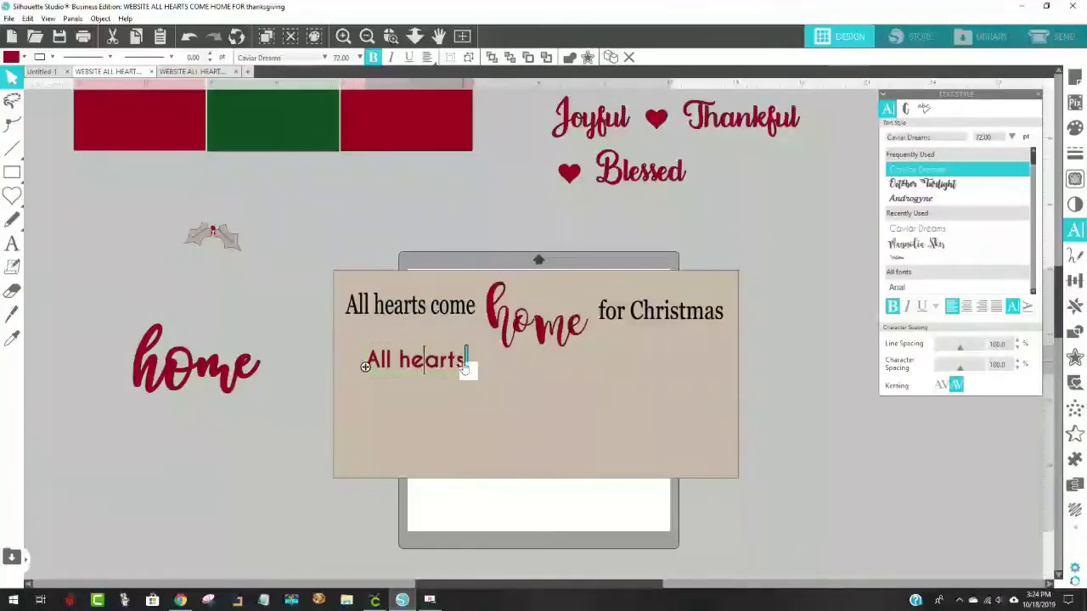
drag(452, 367, 360, 370)
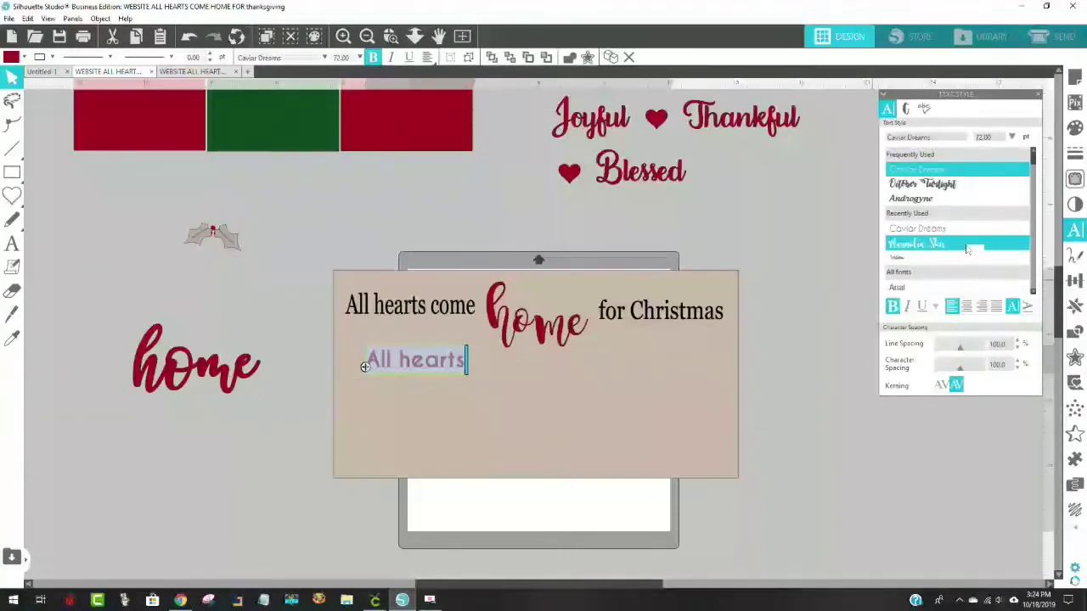
scroll(968, 240, down, 2)
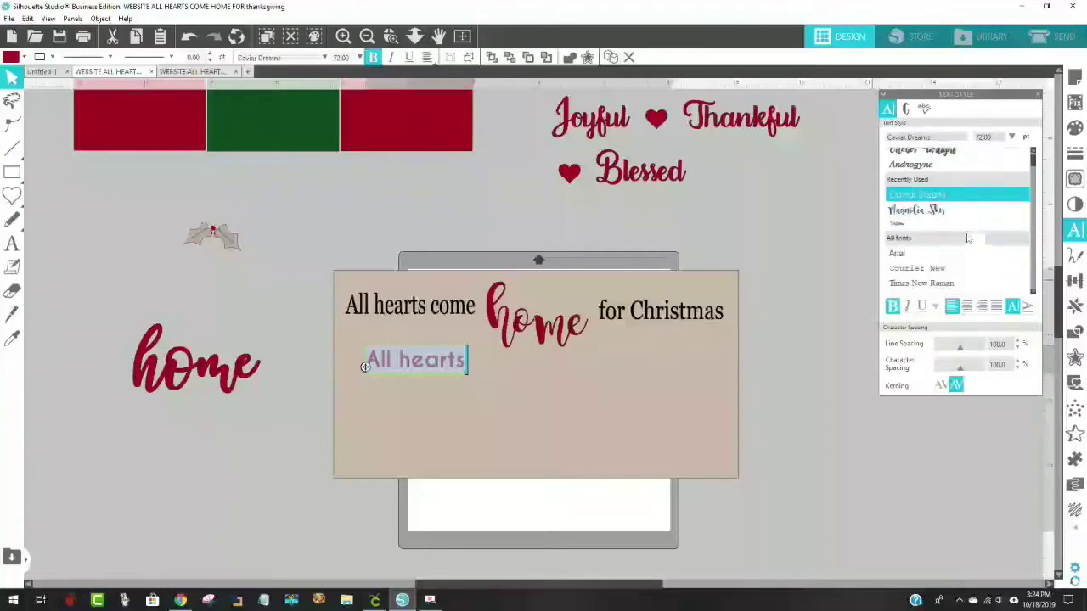
scroll(968, 240, down, 6)
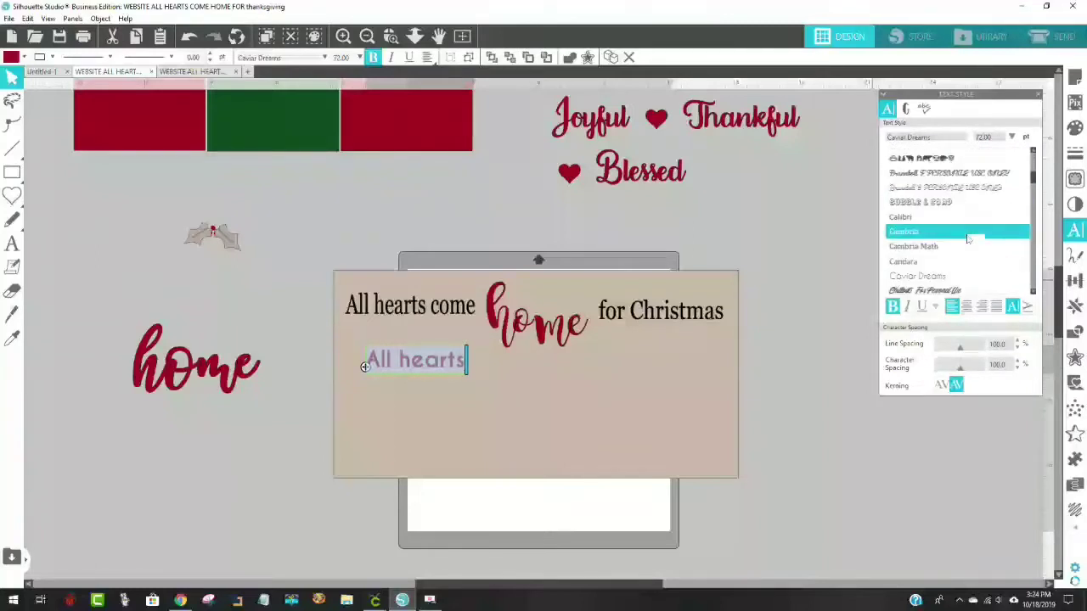
scroll(968, 240, down, 2)
scroll(969, 240, down, 3)
click(928, 277)
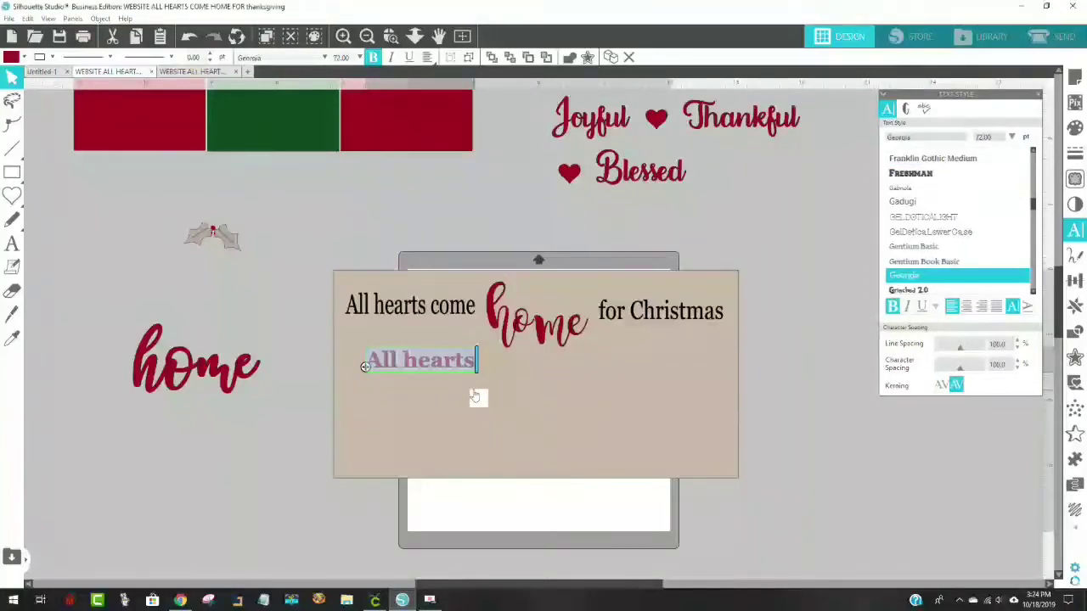
click(475, 396)
Resize the "All hearts" text to about 60 pt lower on the rectangle and set its character spacing to 135%
drag(480, 378, 650, 478)
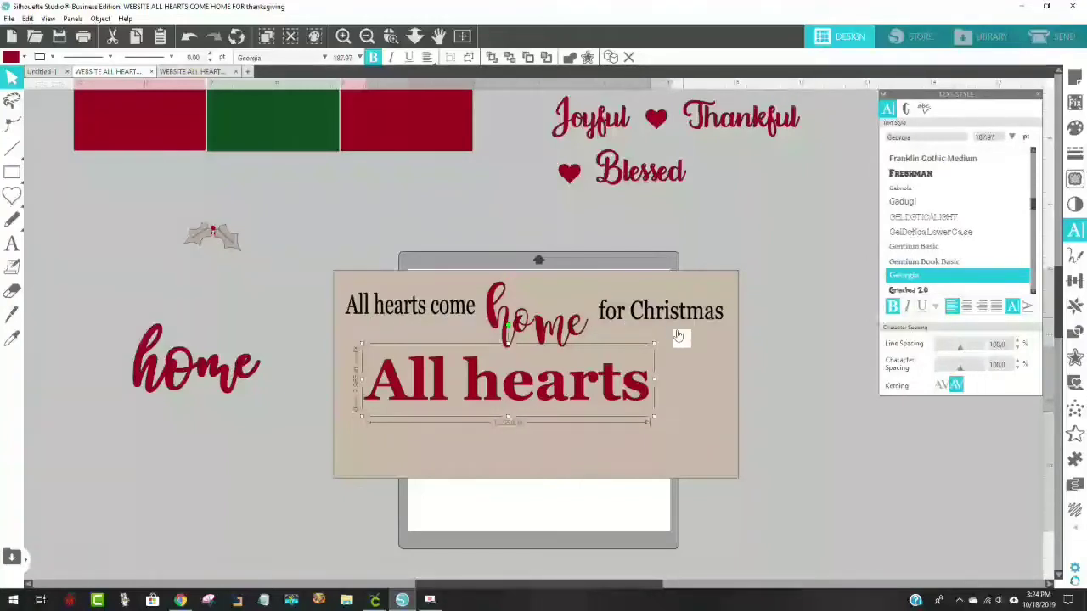
drag(653, 416, 459, 420)
drag(436, 363, 437, 404)
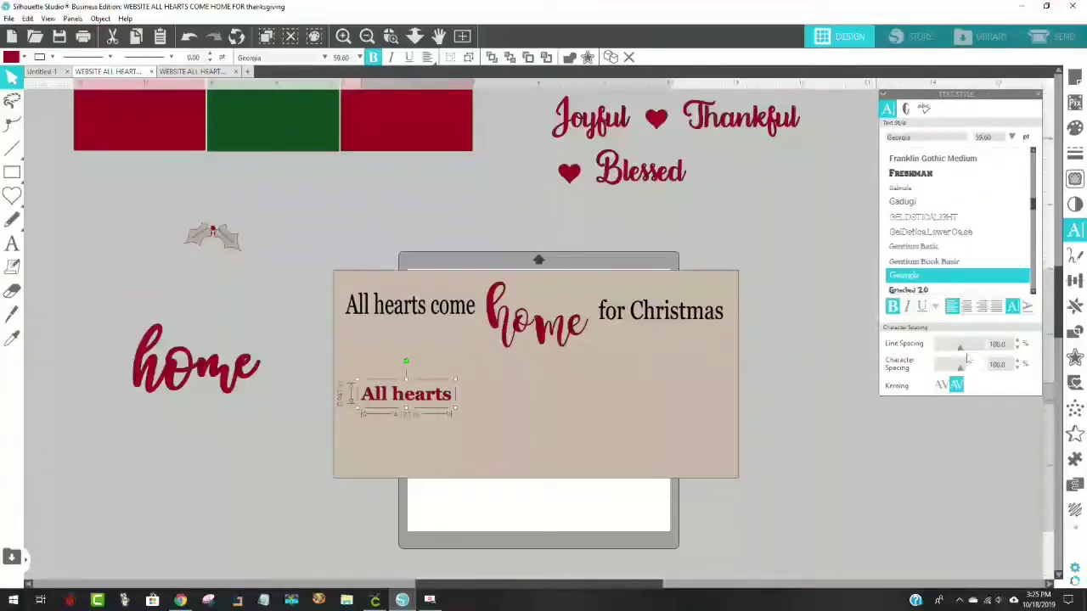
mouse_move(966, 375)
mouse_down()
mouse_move(981, 365)
mouse_move(968, 372)
mouse_up()
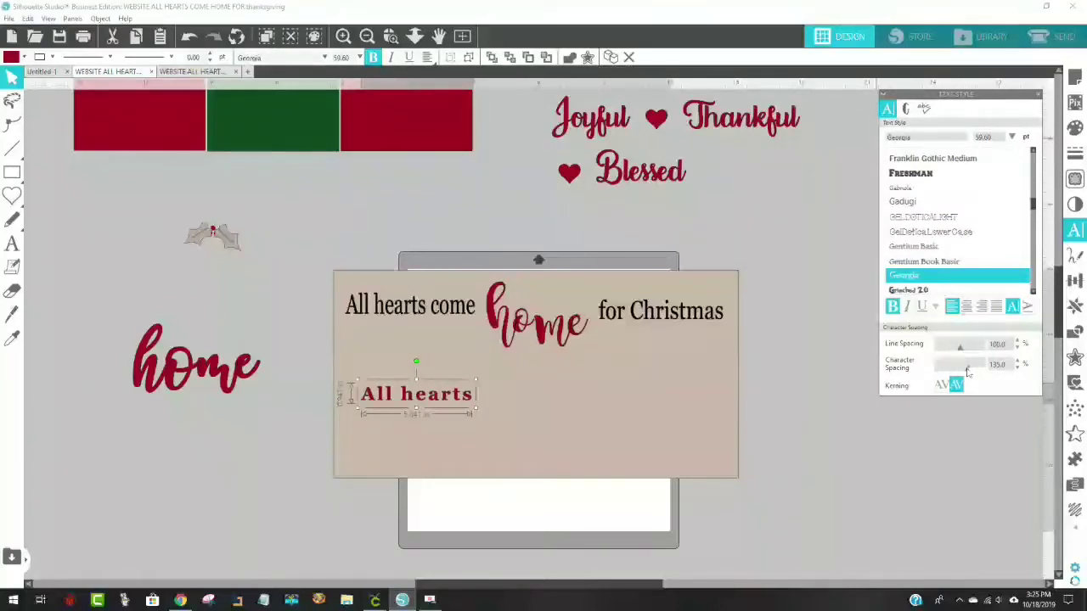
click(586, 396)
Move the tan rectangle out from behind the texts to the area below and right of the page
drag(461, 399, 389, 383)
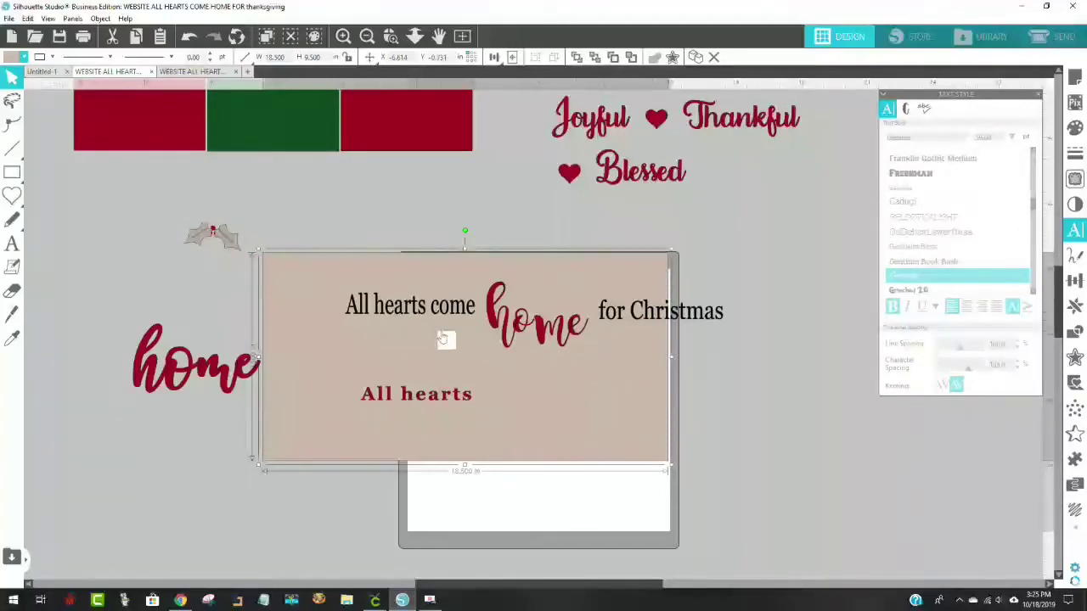
drag(502, 331, 767, 502)
drag(677, 498, 821, 527)
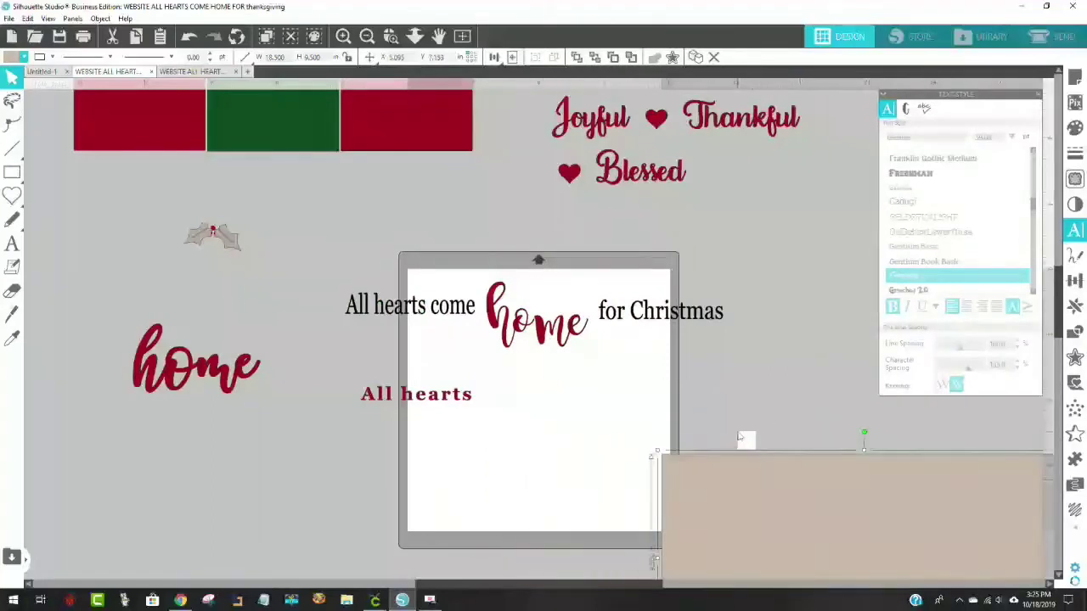
Group the phrase with the "home" and "All hearts" texts and move the group far left of the page
click(344, 298)
shift+click(181, 306)
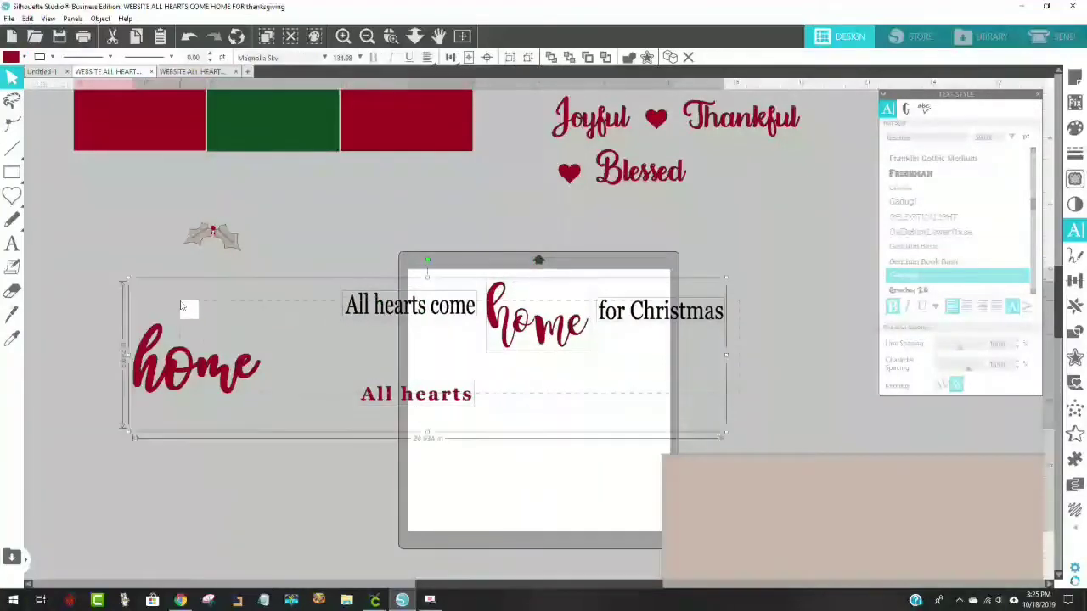
right_click(253, 368)
click(329, 211)
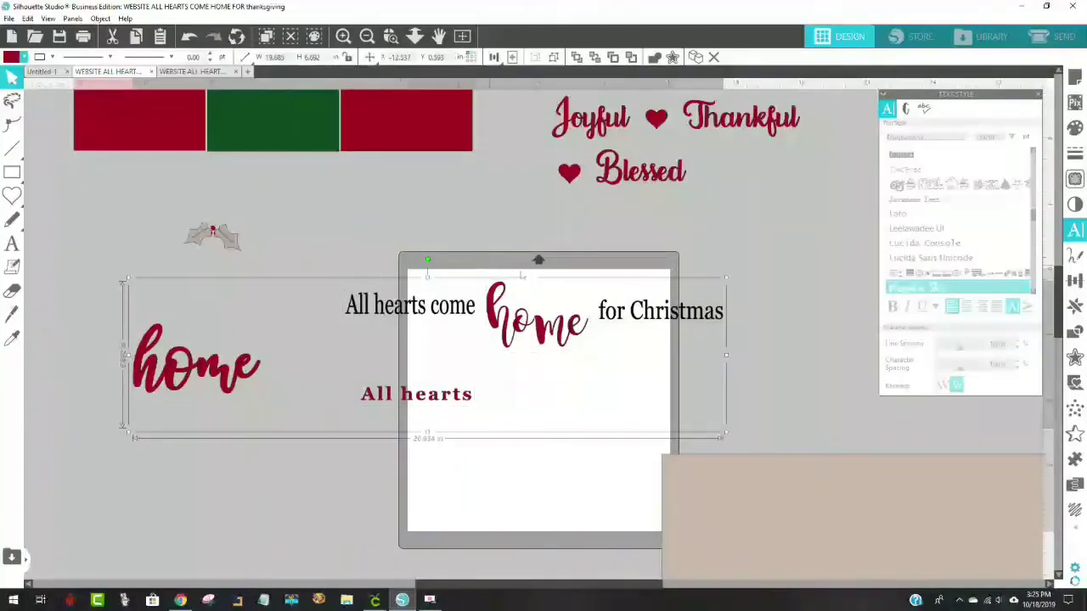
drag(635, 321, 134, 315)
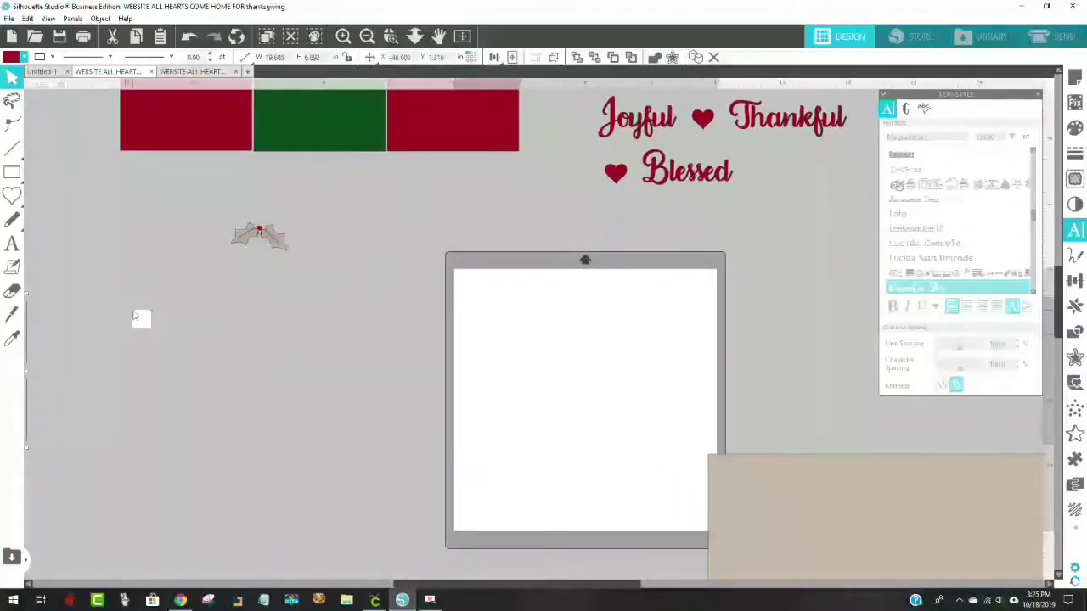
Group the holly leaf pieces and move them far left of the page, out of the work area
drag(229, 384, 258, 242)
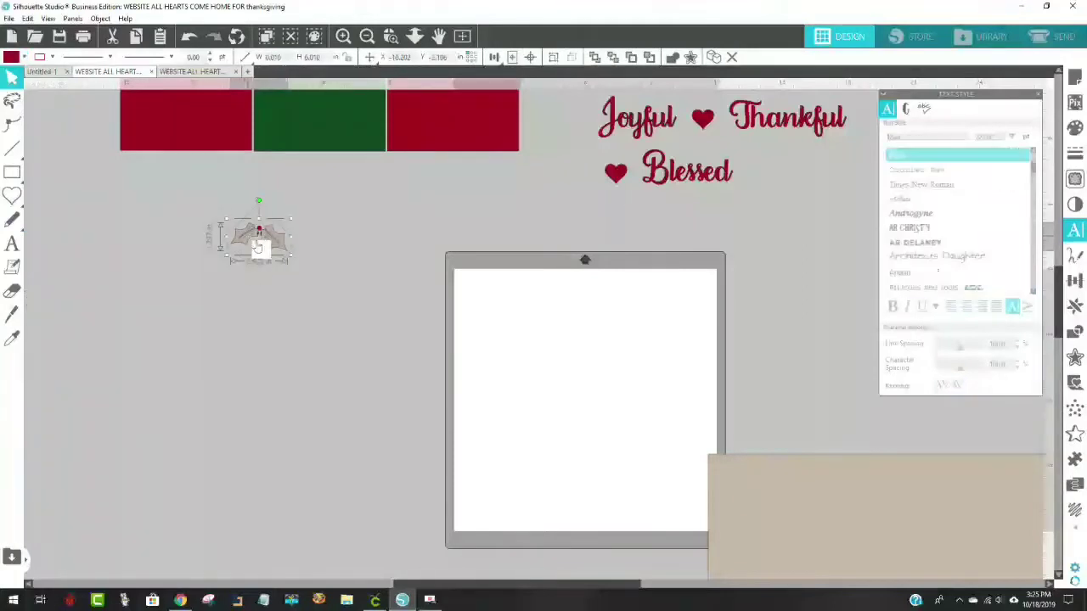
right_click(258, 245)
click(328, 425)
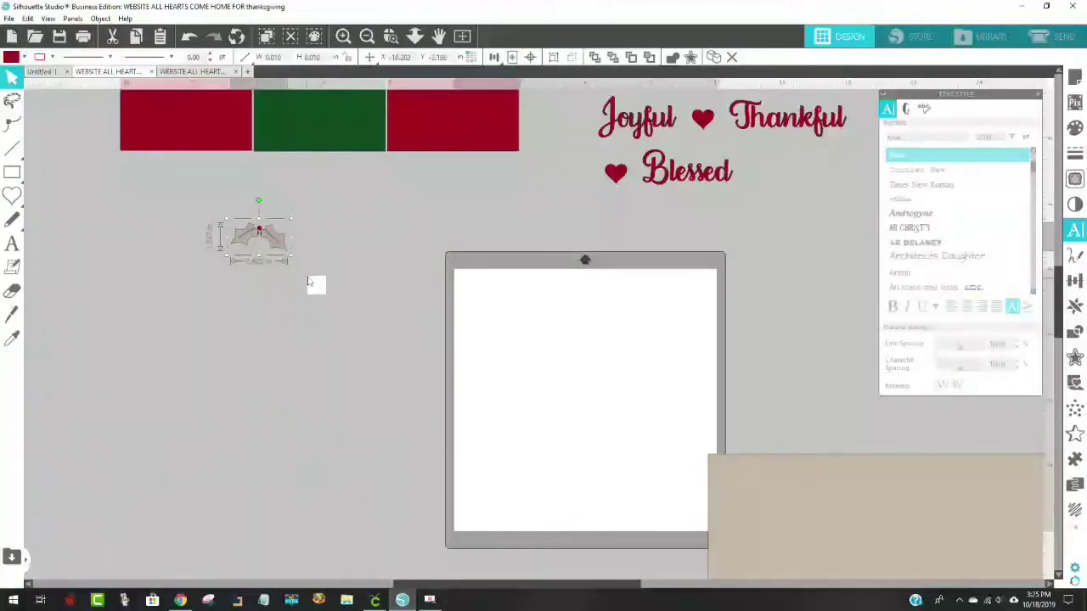
scroll(62, 272, left, 3)
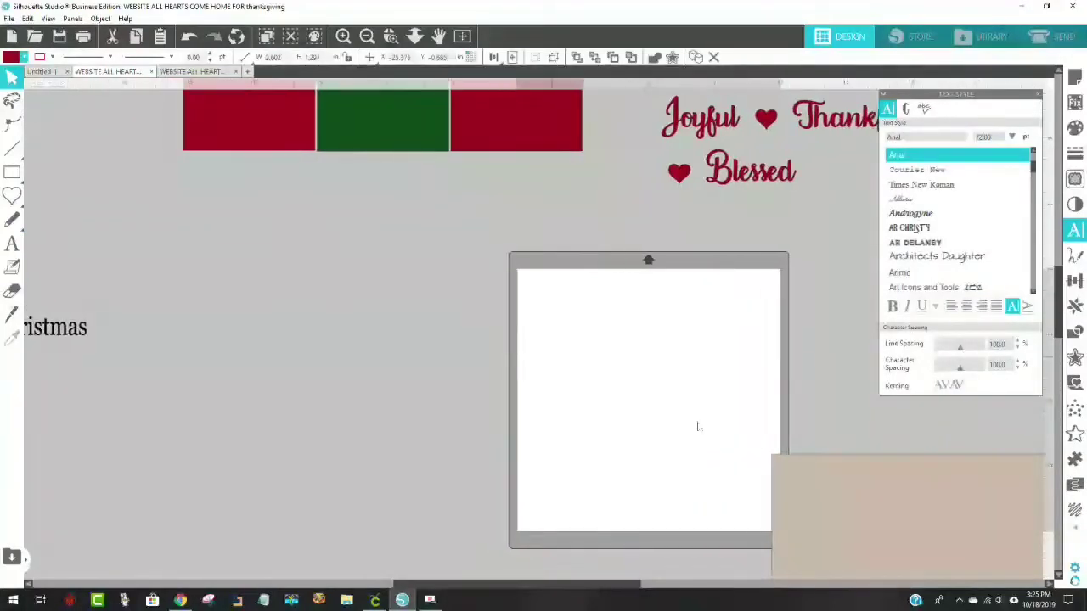
Move the empty tan rectangle back over the page, below the Joyful, Thankful, Blessed text
drag(807, 488, 457, 309)
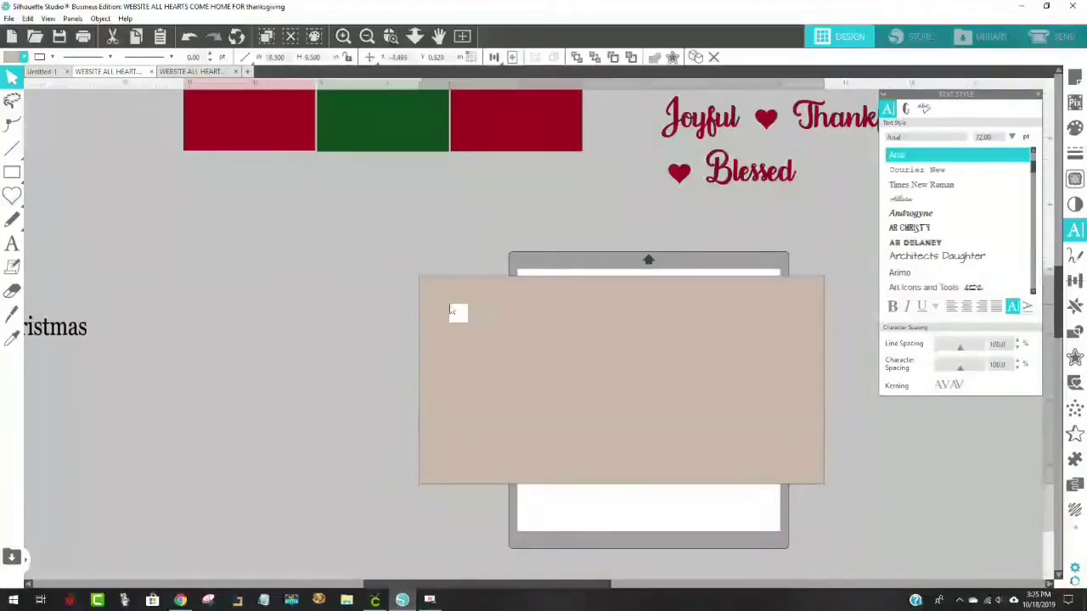
drag(395, 586, 465, 586)
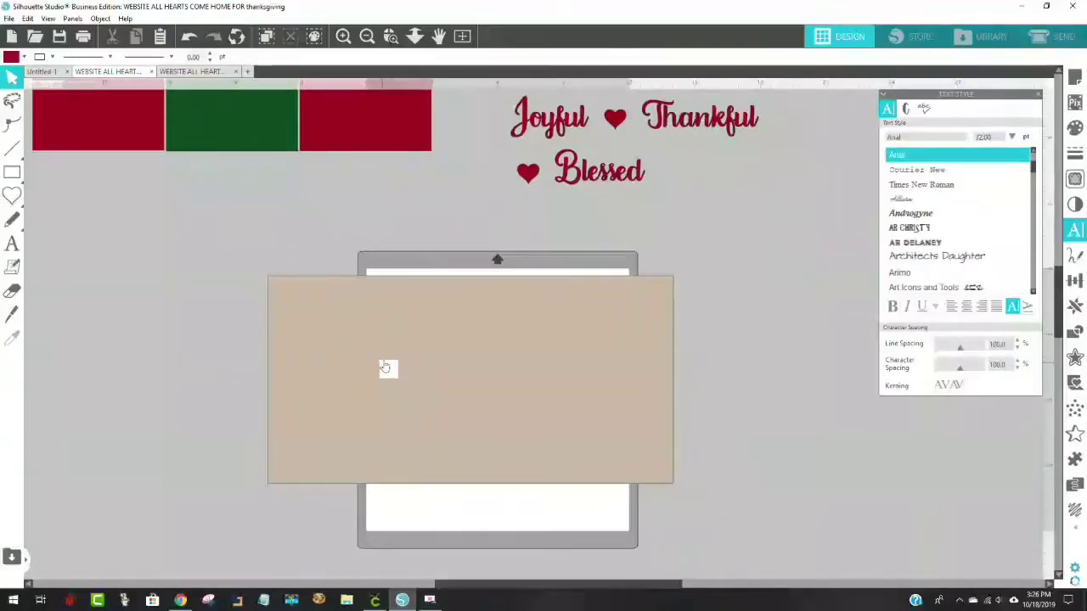
scroll(621, 390, up, 3)
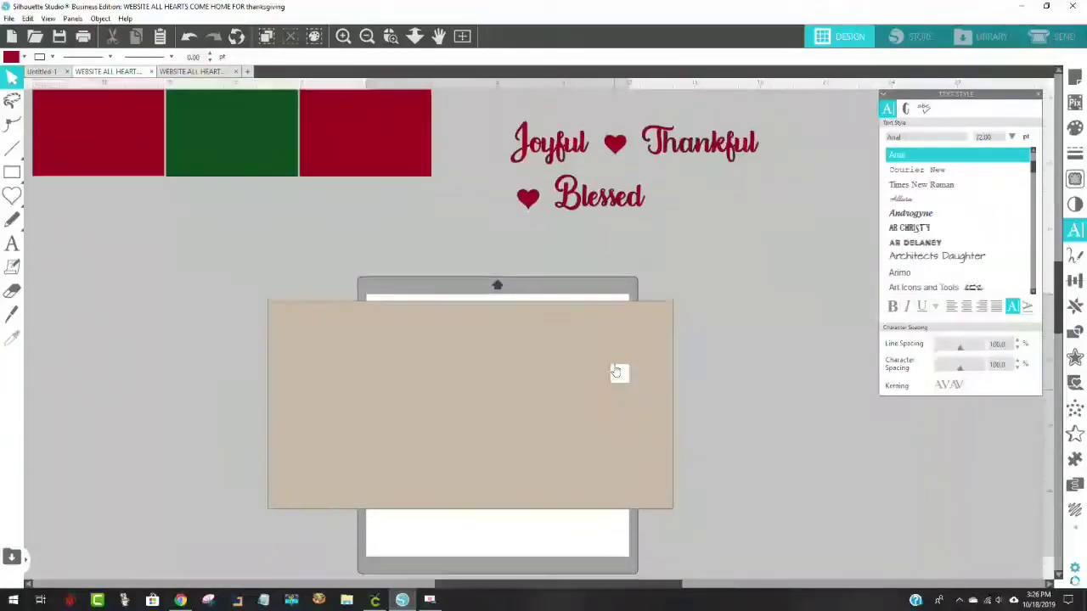
scroll(689, 381, up, 2)
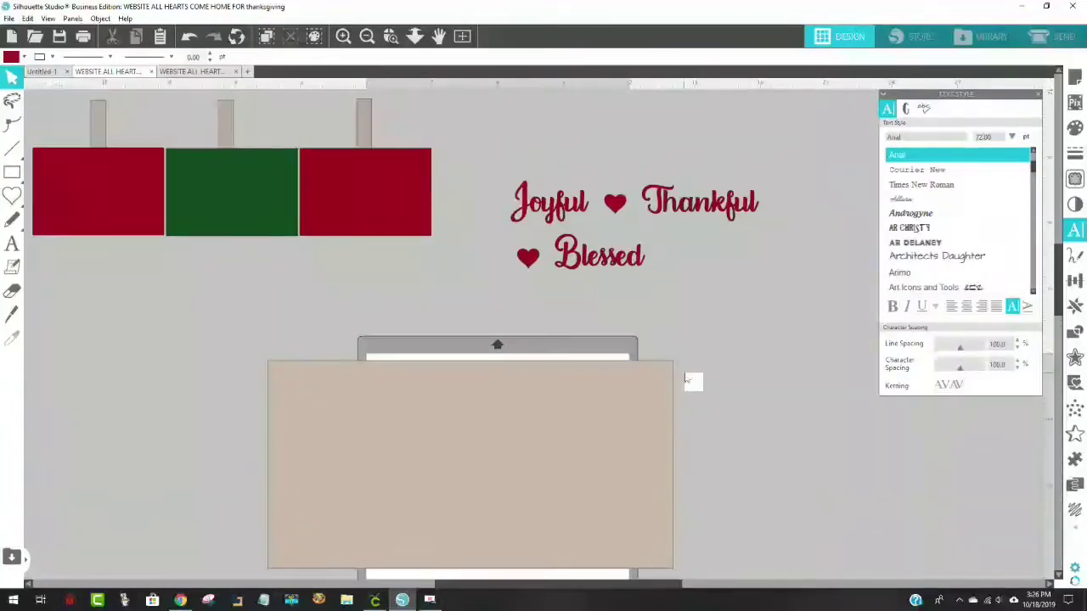
Move the empty tan rectangle up and slightly right so it is centered over the top of the page
drag(537, 457, 554, 442)
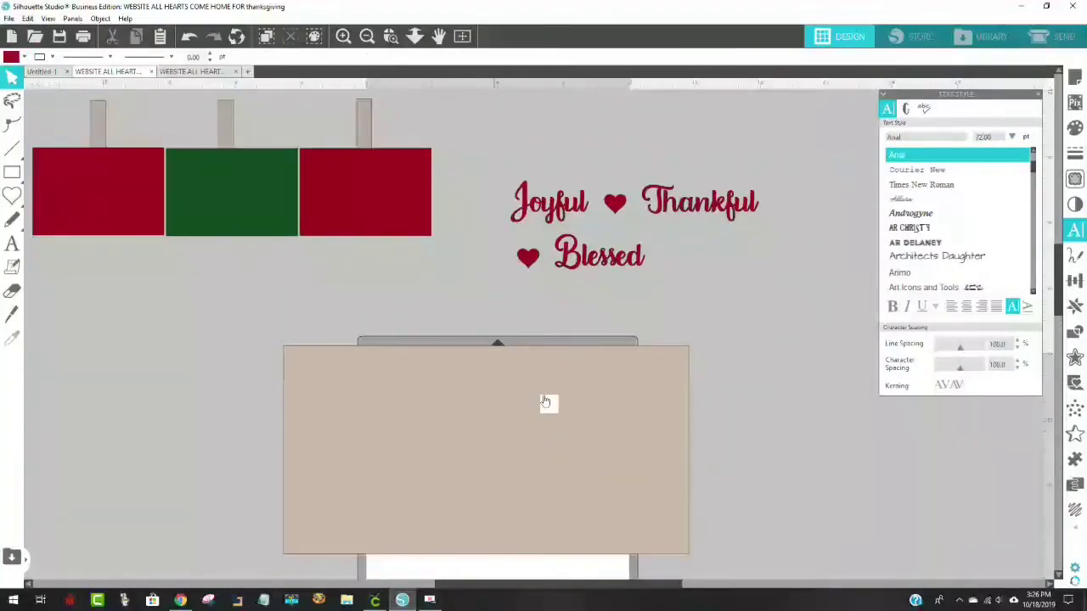
drag(650, 426, 662, 401)
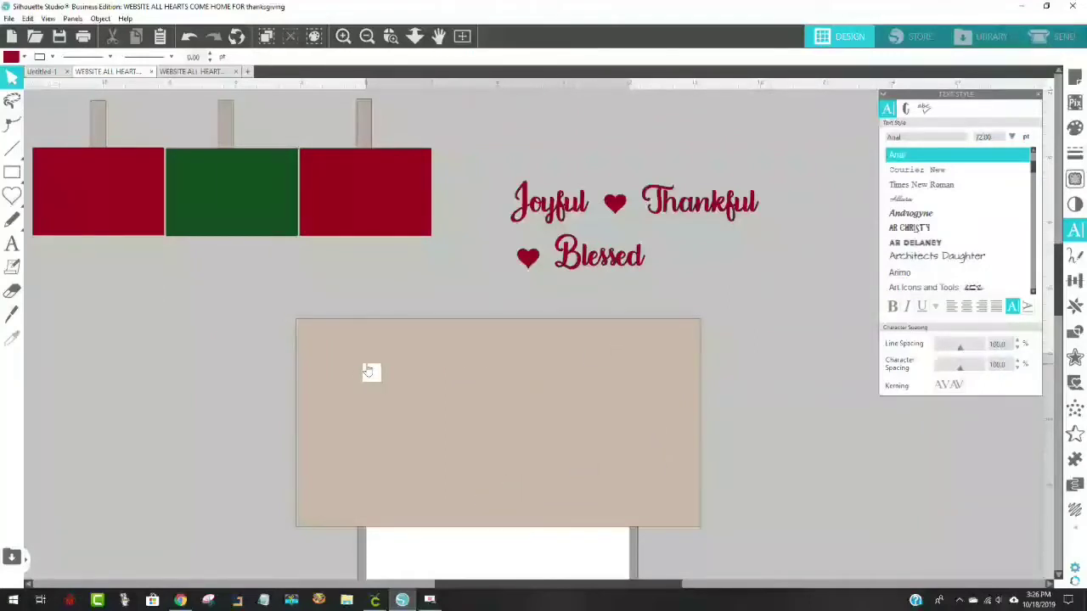
Move the group of red and green rectangles and tan strips closer to the board and ungroup it
click(357, 219)
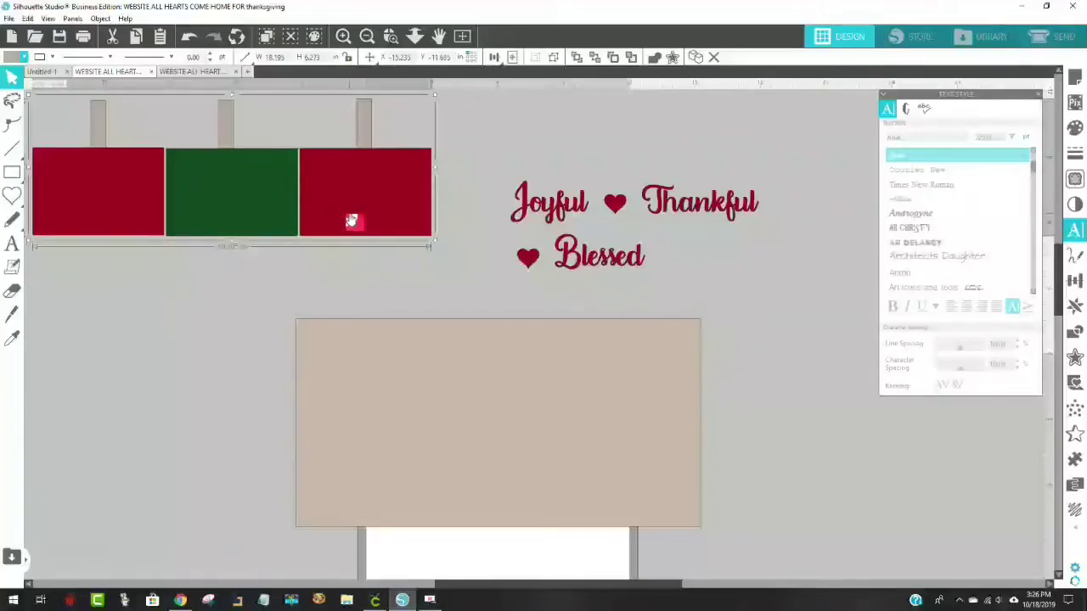
drag(286, 225, 294, 283)
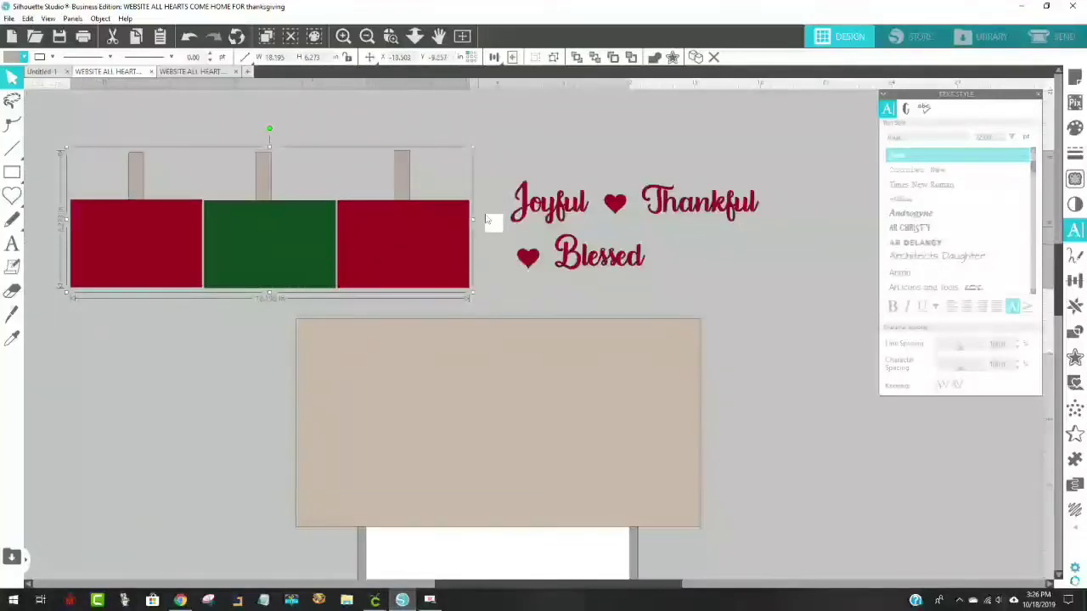
right_click(425, 232)
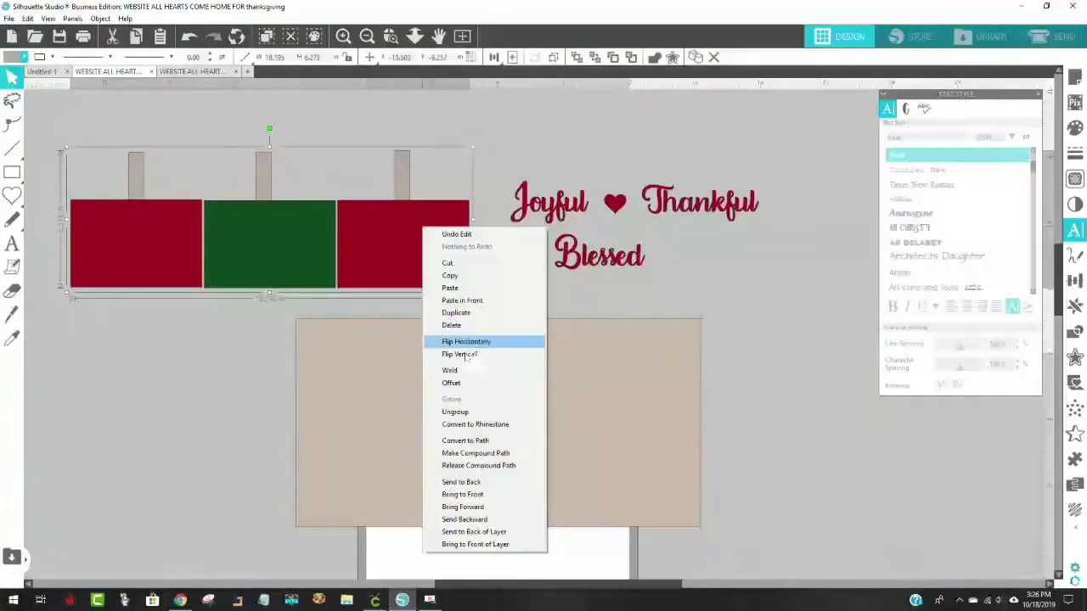
click(455, 412)
click(165, 383)
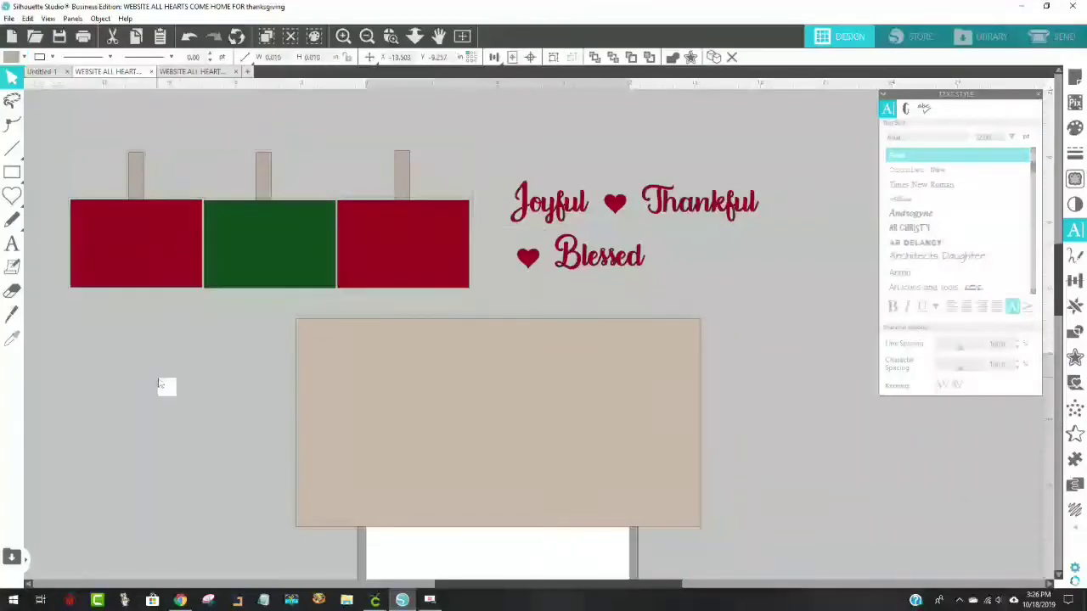
Place the red, green and red rectangles side by side along the lower part of the tan board
drag(170, 276, 393, 499)
drag(315, 276, 553, 505)
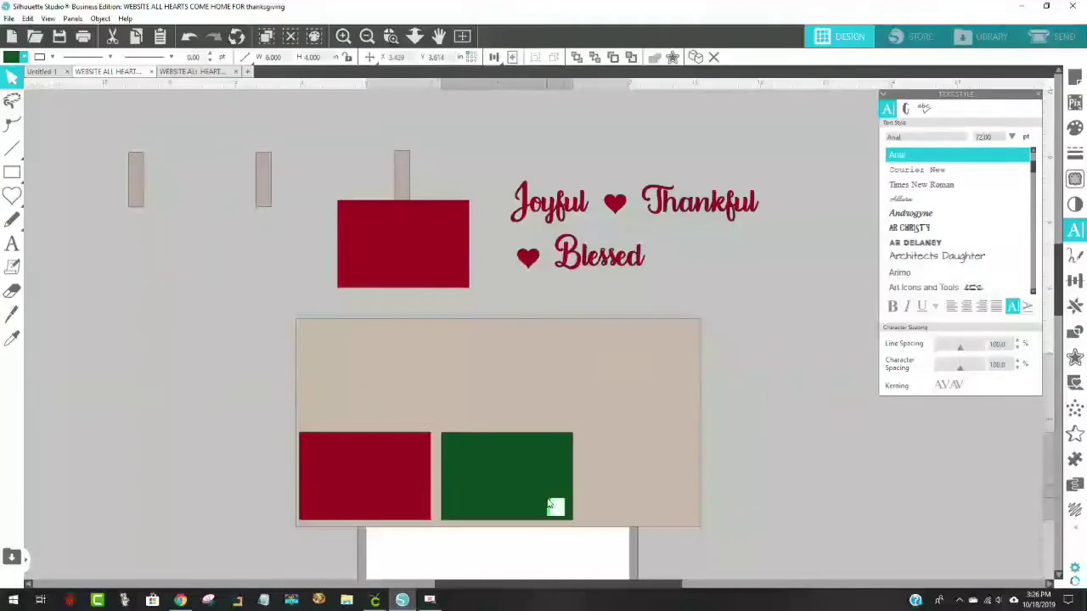
click(418, 495)
drag(419, 494, 422, 494)
drag(415, 271, 651, 492)
Shift the green and right-hand red rectangles left to narrow the gaps in the row
drag(529, 492, 525, 493)
drag(409, 481, 408, 483)
click(473, 485)
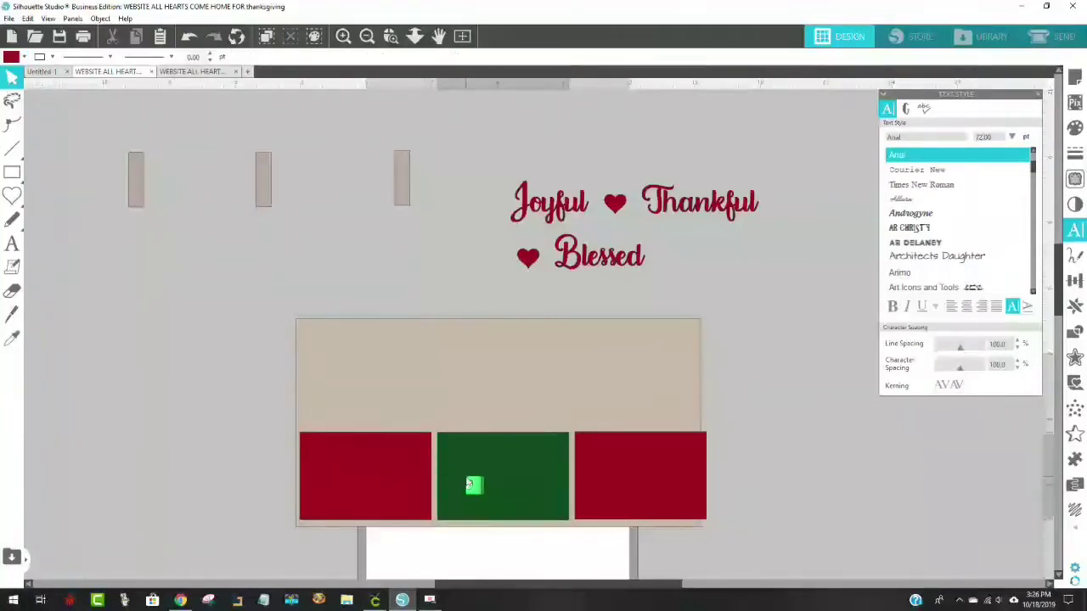
drag(476, 485, 473, 485)
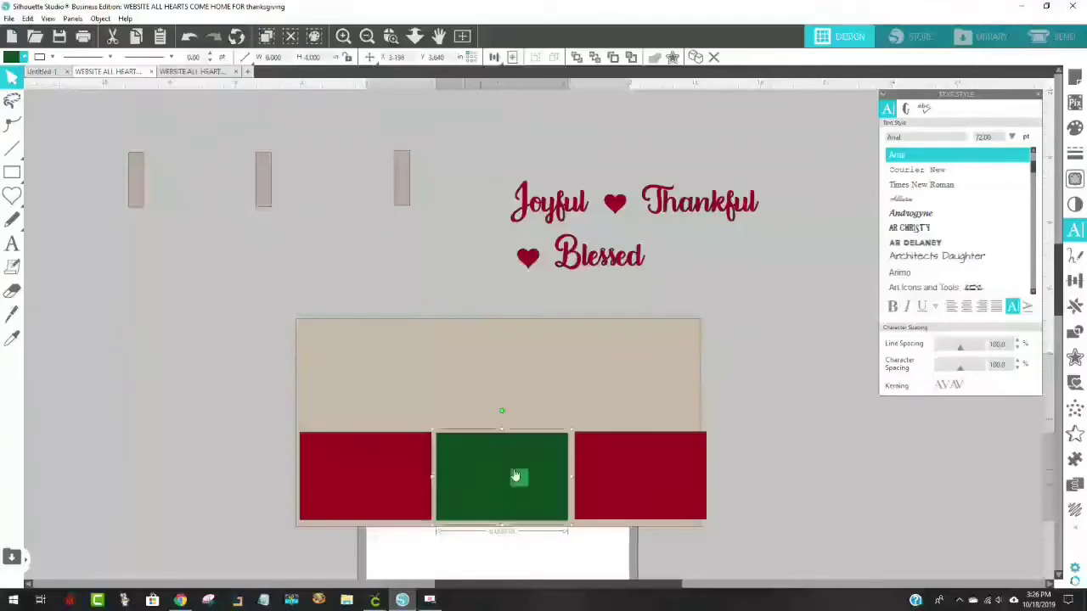
drag(604, 485, 607, 488)
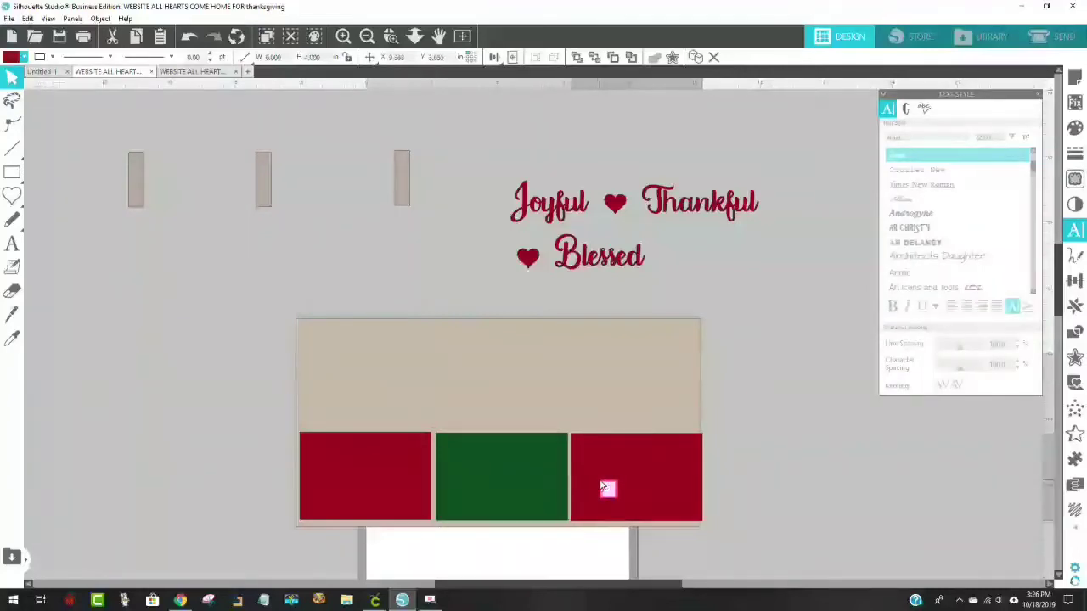
click(529, 300)
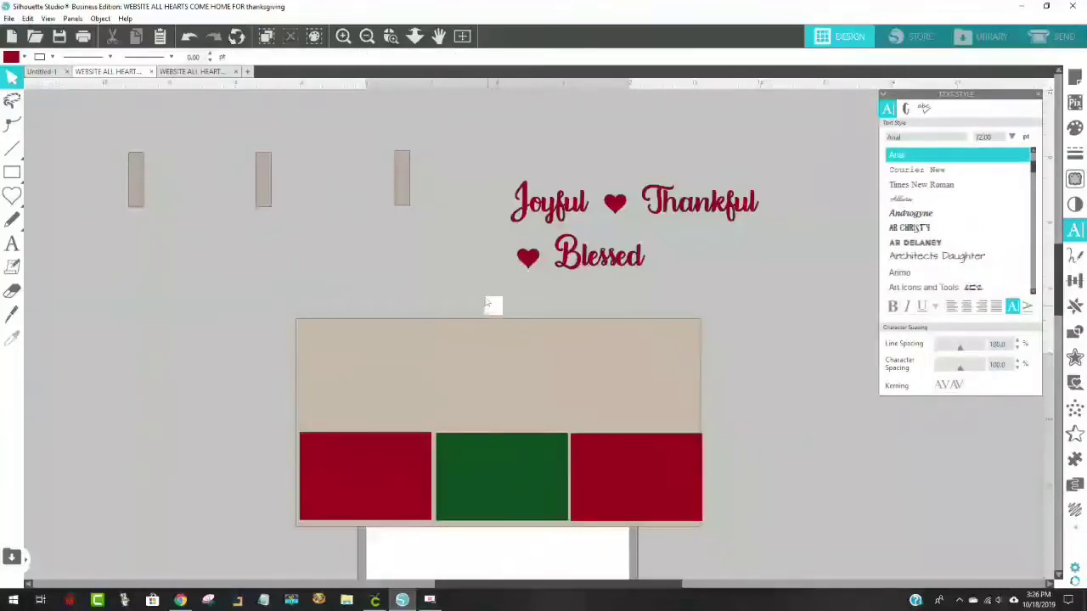
Fine-tune the positions of the three colored rectangles so the row fits evenly within the tan board
click(507, 482)
click(596, 476)
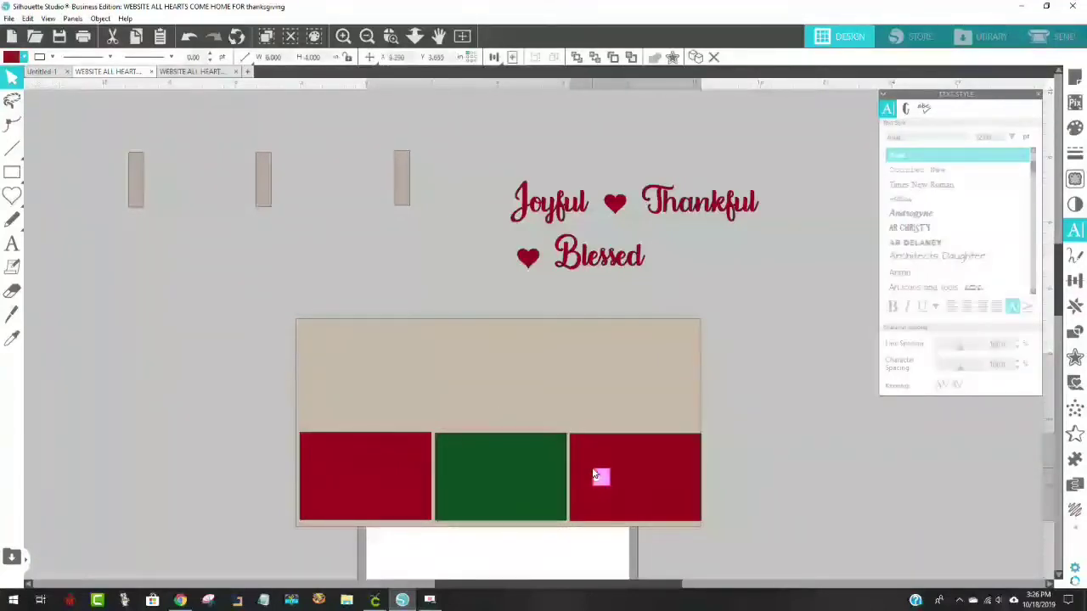
drag(408, 480, 406, 479)
click(483, 483)
drag(483, 482, 492, 480)
drag(604, 473, 620, 481)
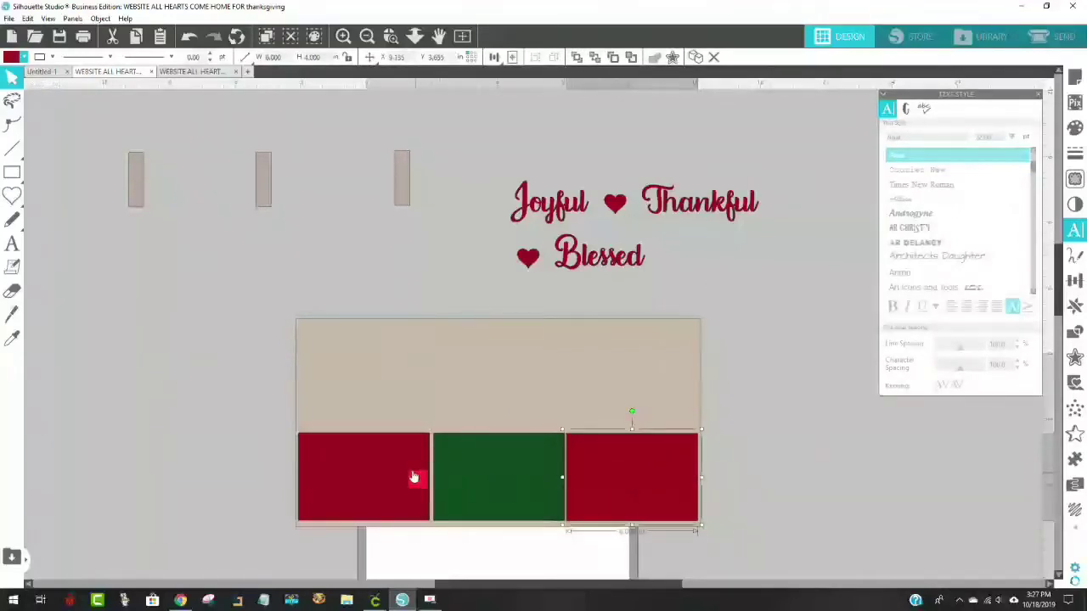
drag(377, 485, 201, 363)
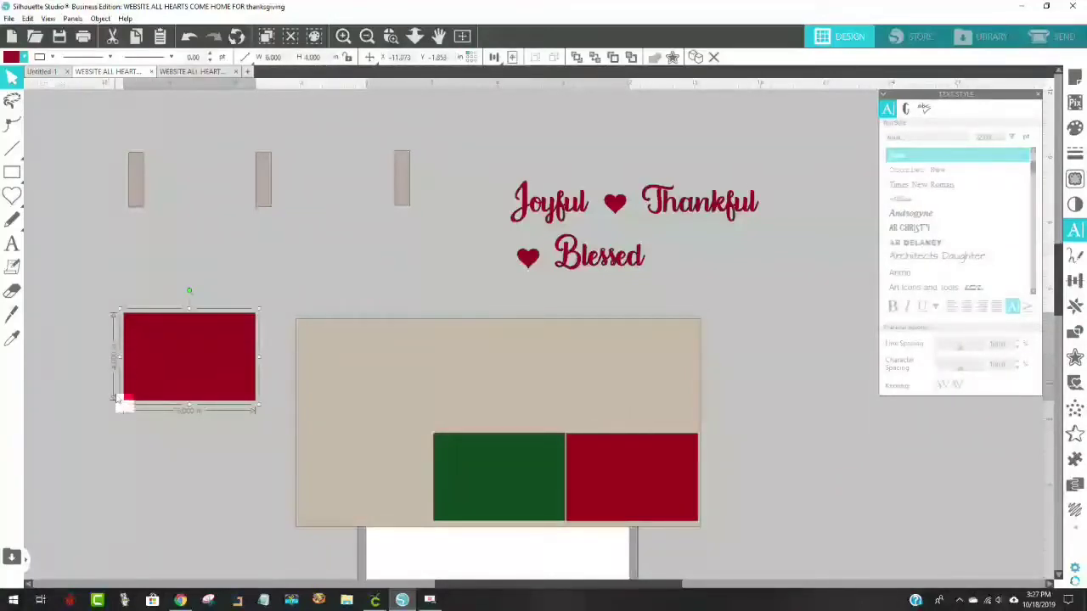
drag(204, 381, 376, 496)
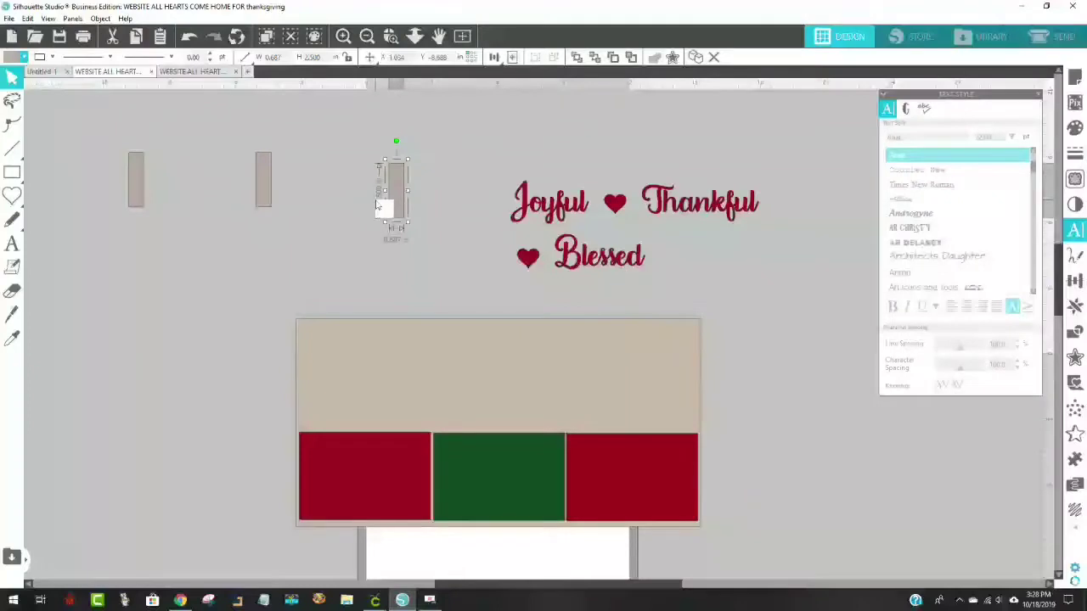
Place one tan strip above each of the three colored rectangles on the board
drag(399, 195, 405, 200)
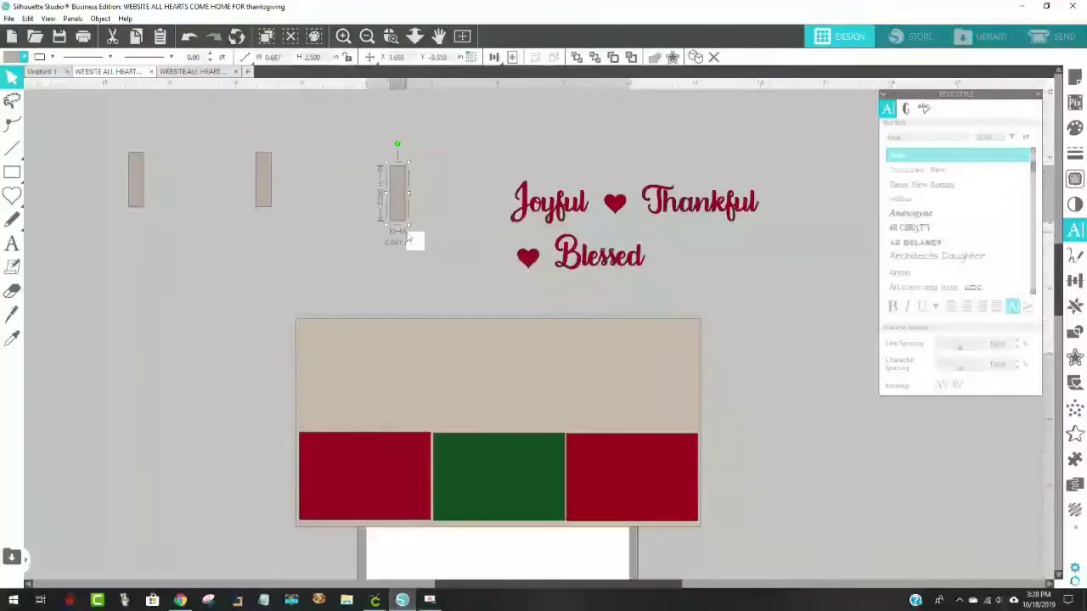
drag(395, 225, 631, 417)
drag(262, 195, 489, 416)
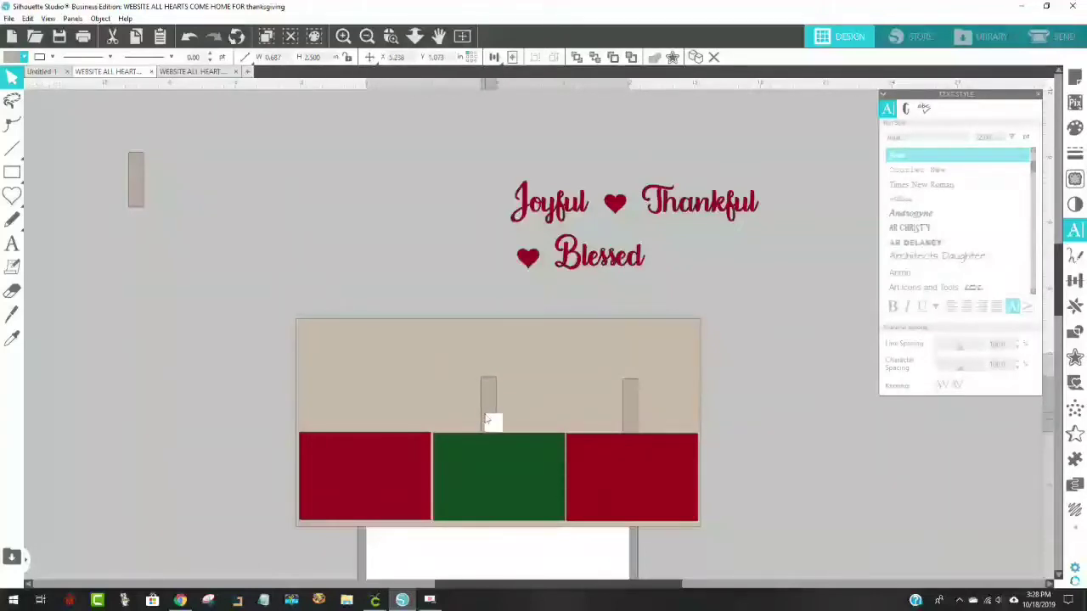
click(286, 297)
drag(141, 178, 369, 403)
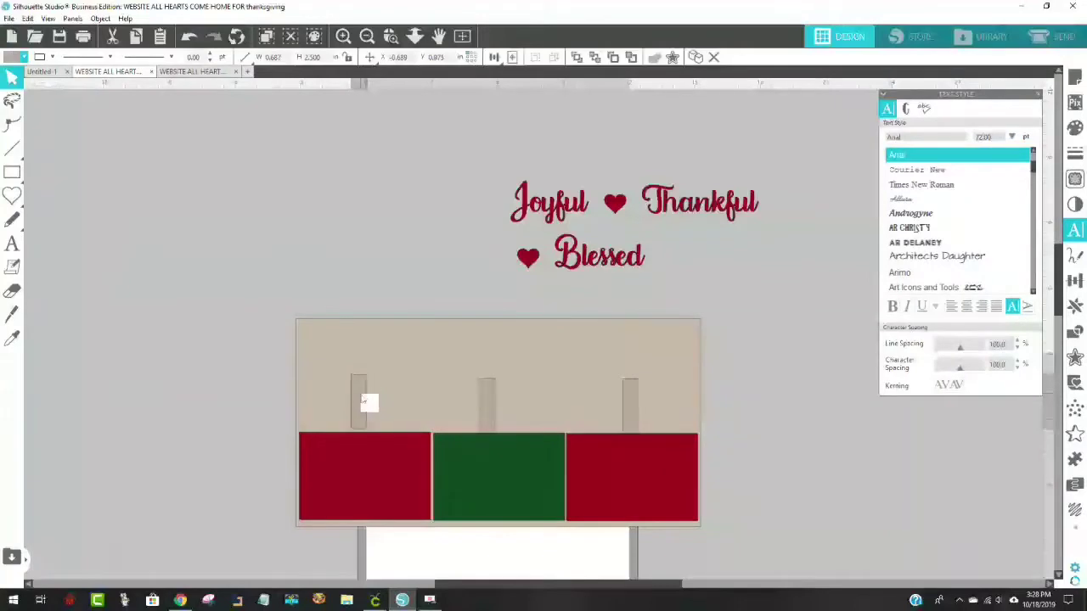
click(752, 338)
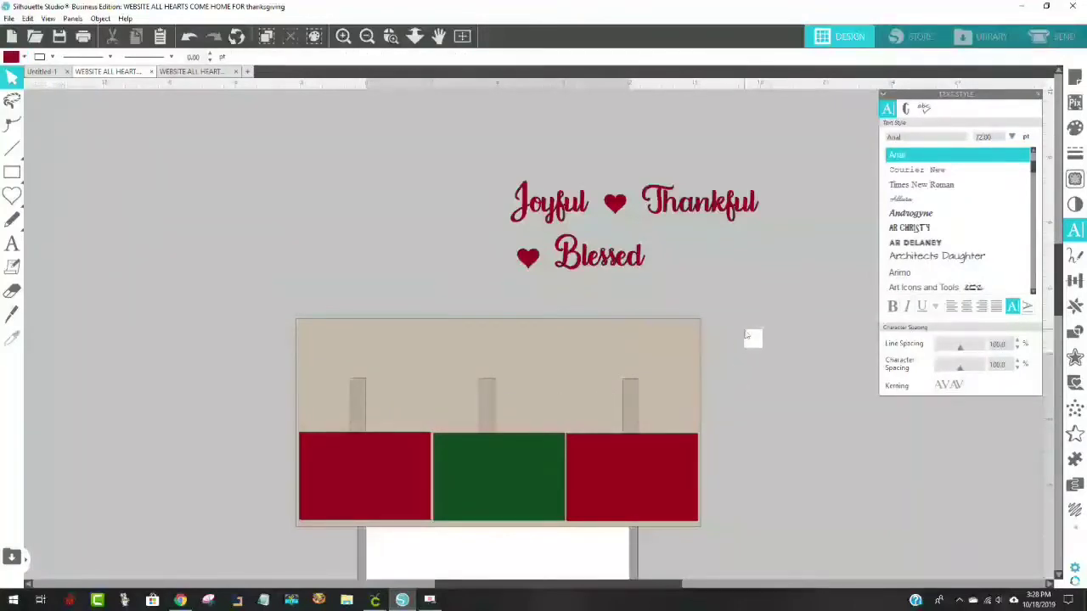
Ungroup the Joyful, Thankful, Blessed artwork and move the Joyful, heart and Thankful pieces to the left of Blessed
drag(617, 245, 435, 210)
right_click(420, 224)
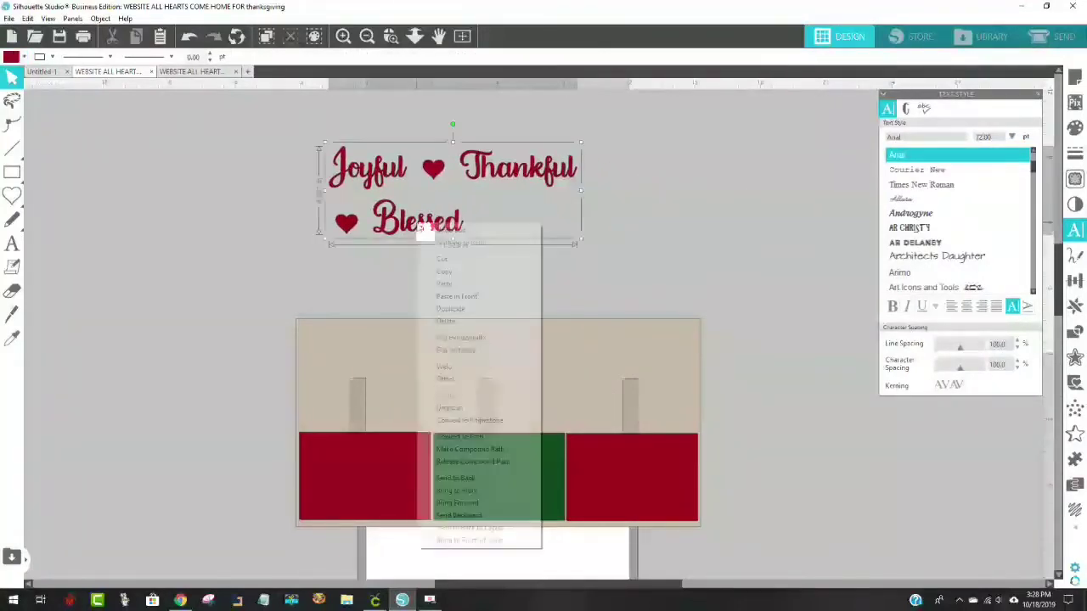
click(465, 408)
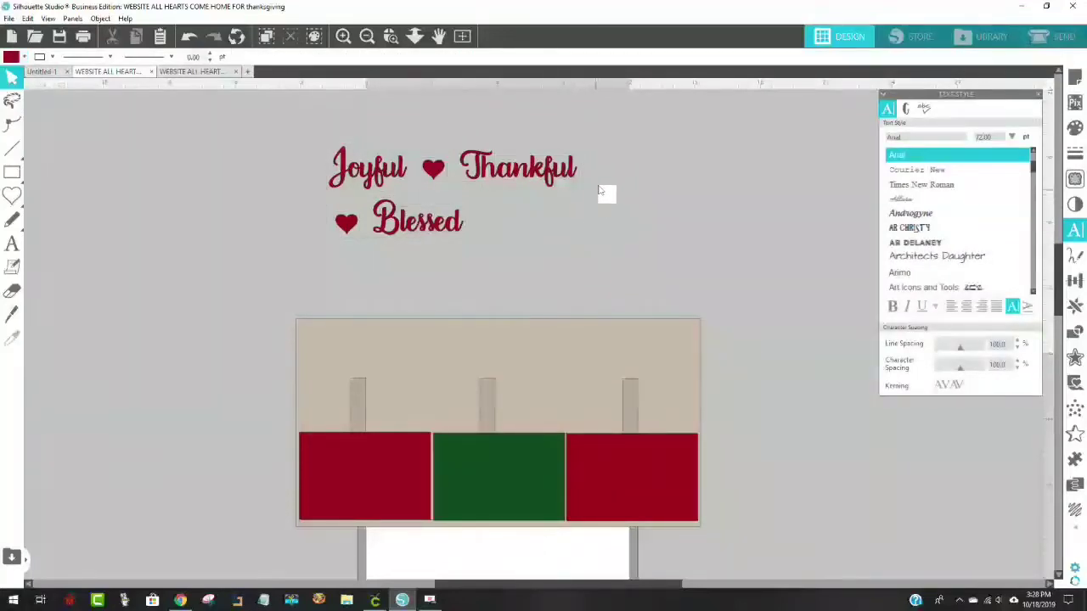
click(514, 174)
drag(385, 193, 119, 230)
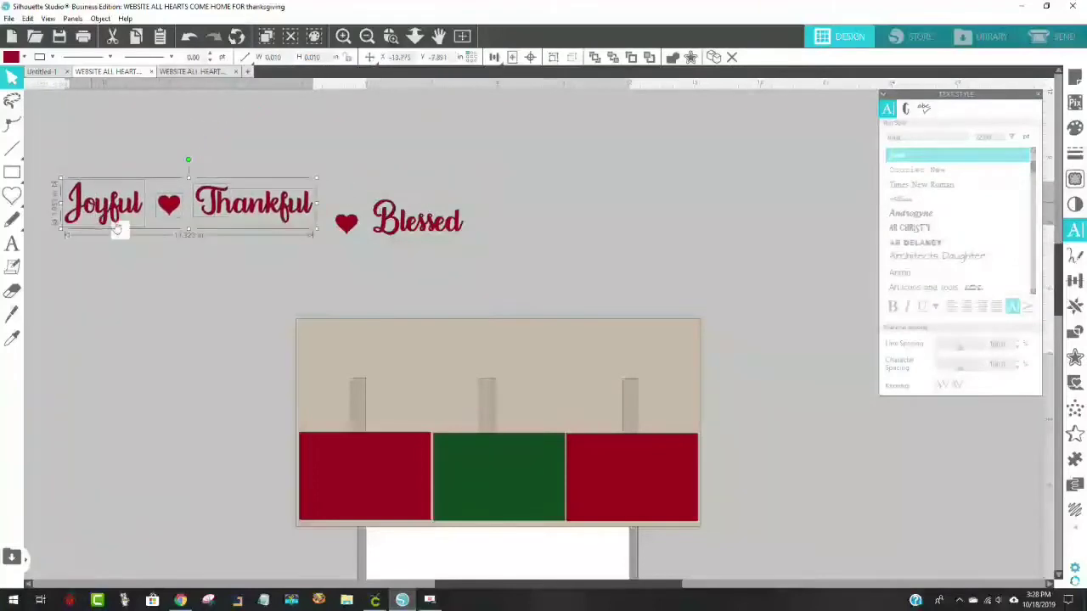
Add the text "Joyful Thankful Blessed" on one line with wide gaps, between the board's top edge and the strips
click(11, 244)
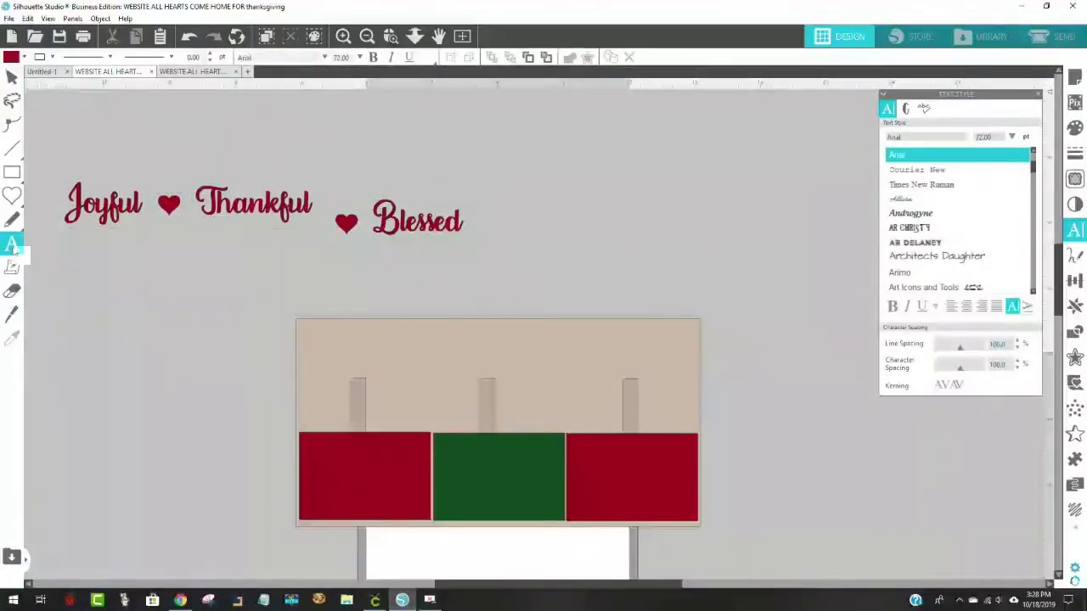
click(330, 337)
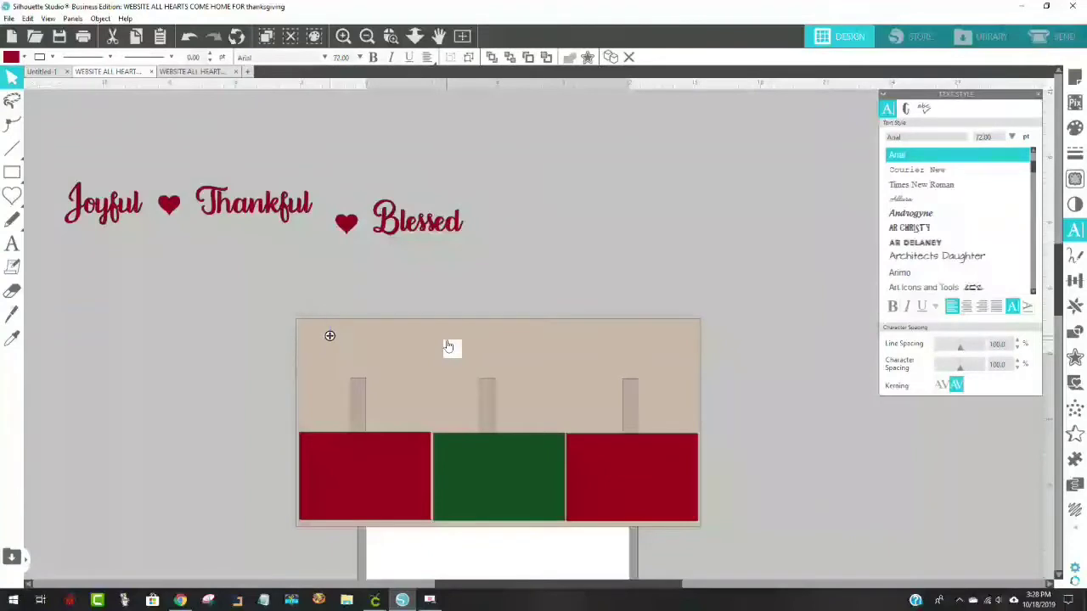
text(Joyful)
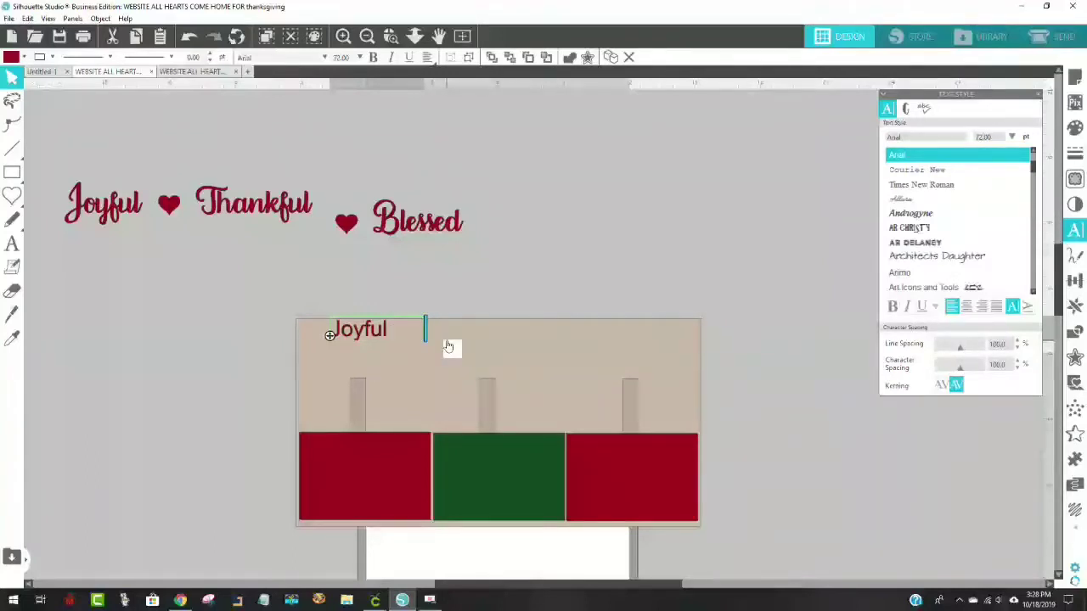
text(Thankful)
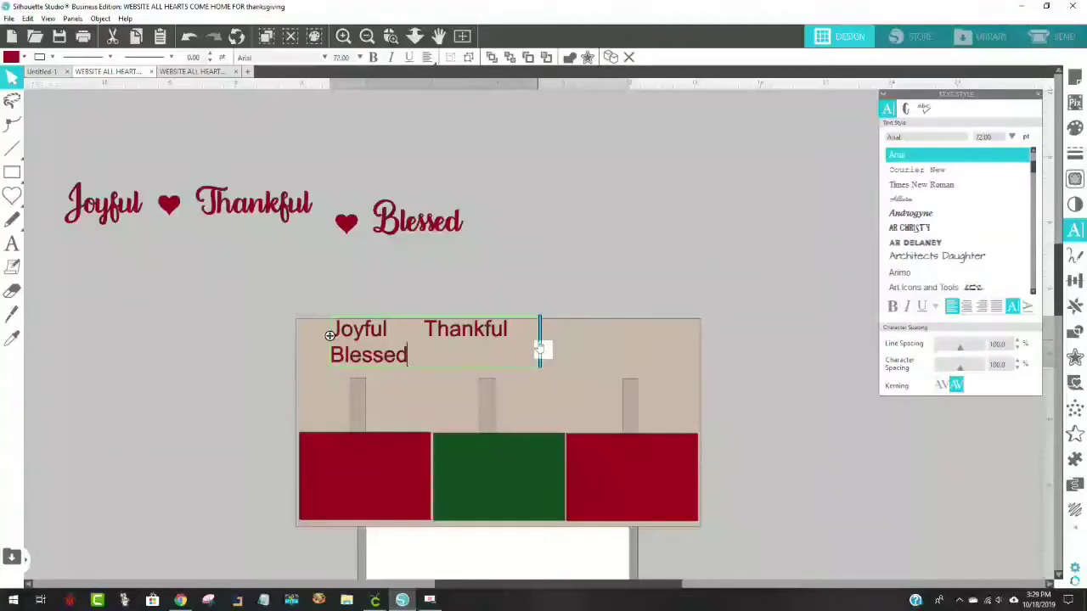
drag(551, 349, 637, 344)
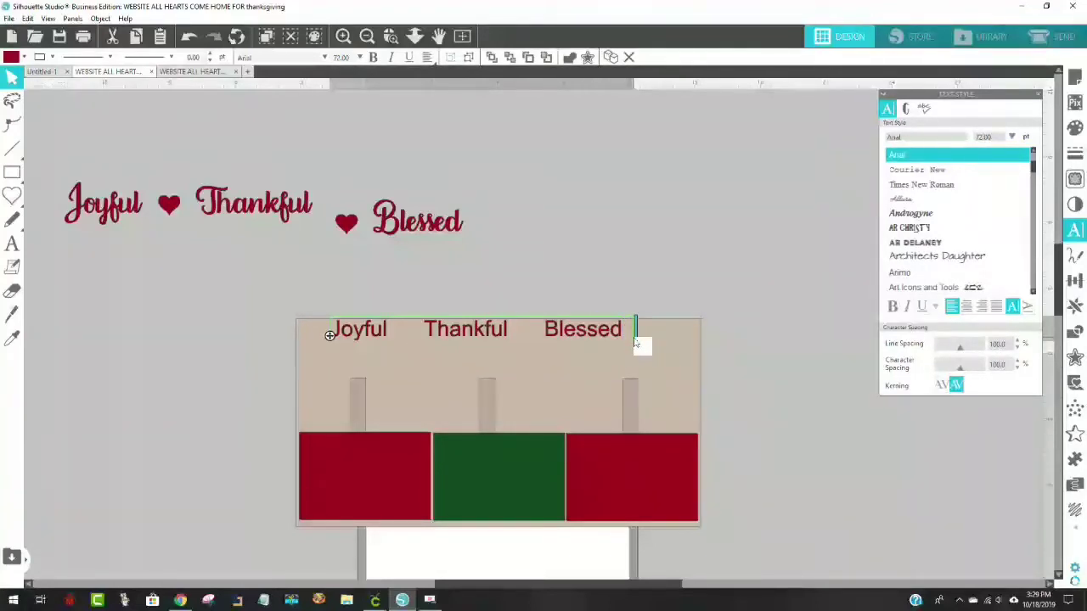
click(658, 261)
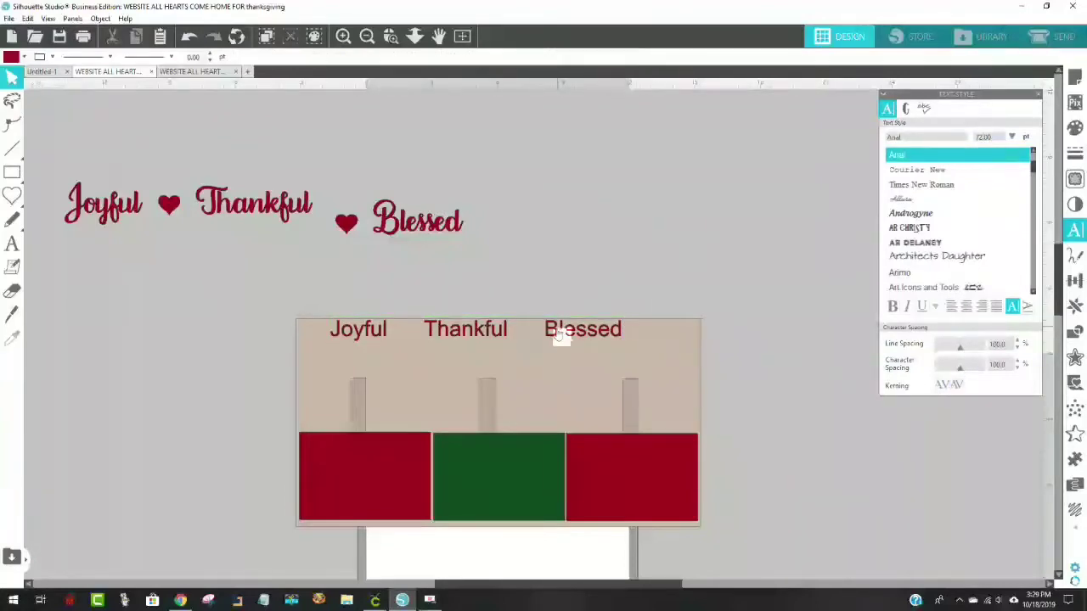
drag(557, 337, 577, 355)
Set the new text's font to Magnolia Sky and widen its text box to keep the three words on one line
click(578, 355)
double_click(577, 355)
double_click(571, 350)
click(641, 354)
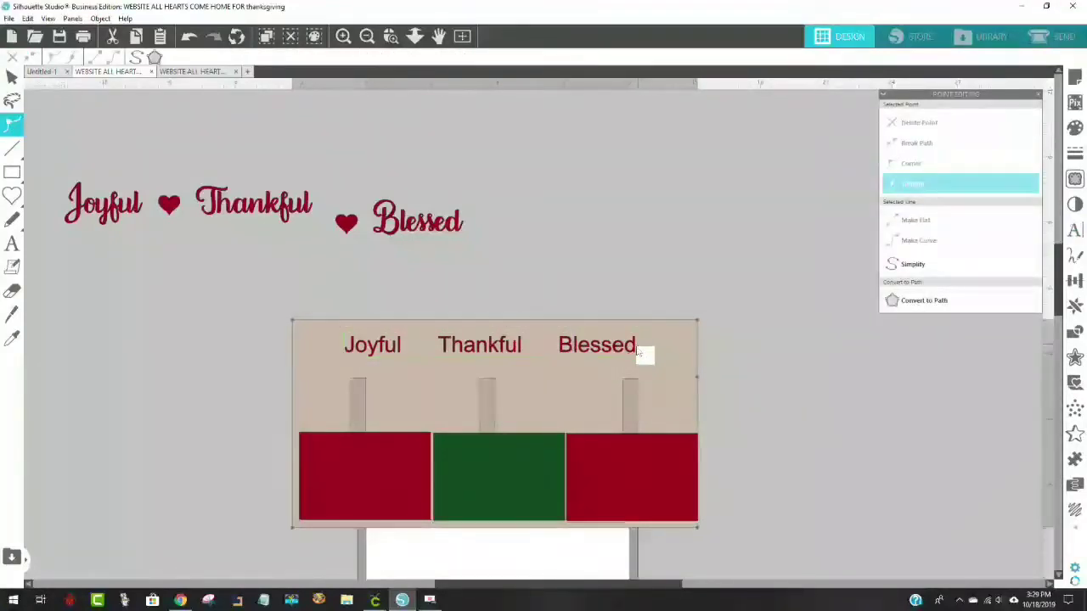
drag(650, 347, 330, 345)
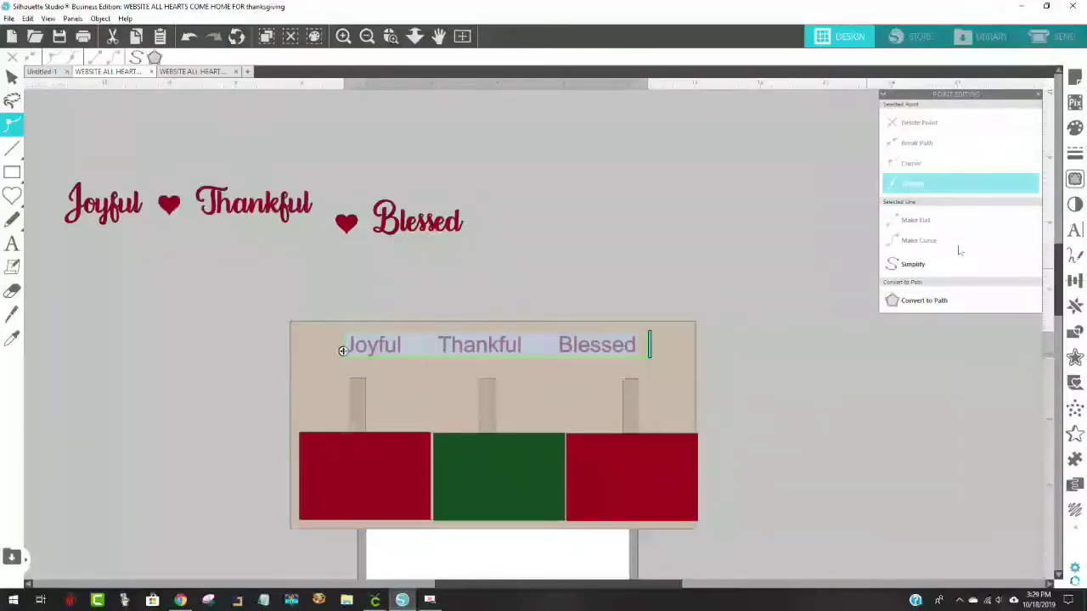
click(1076, 232)
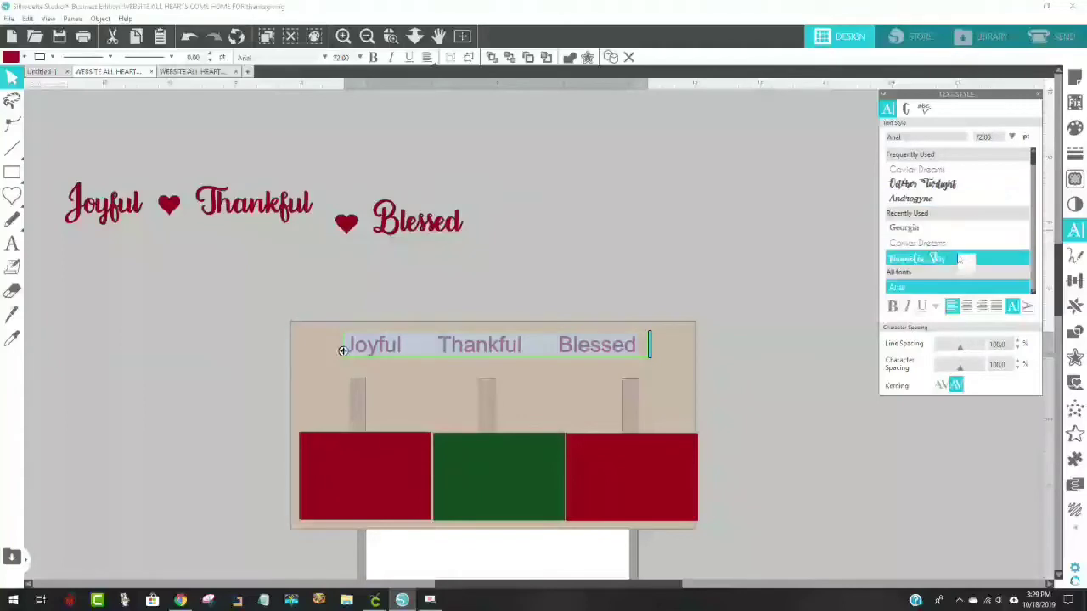
click(917, 258)
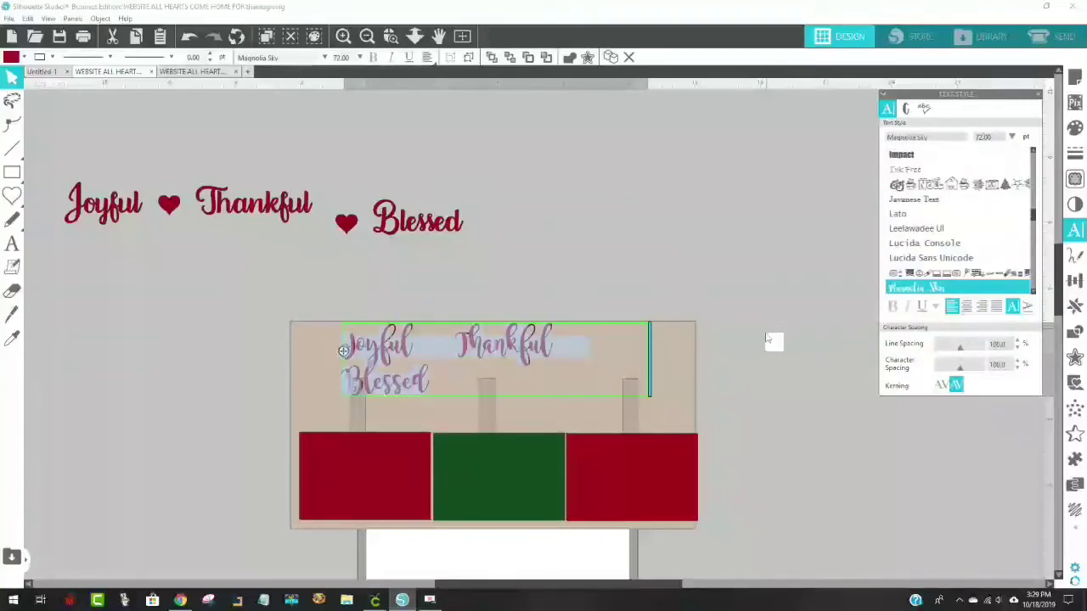
drag(650, 360, 718, 379)
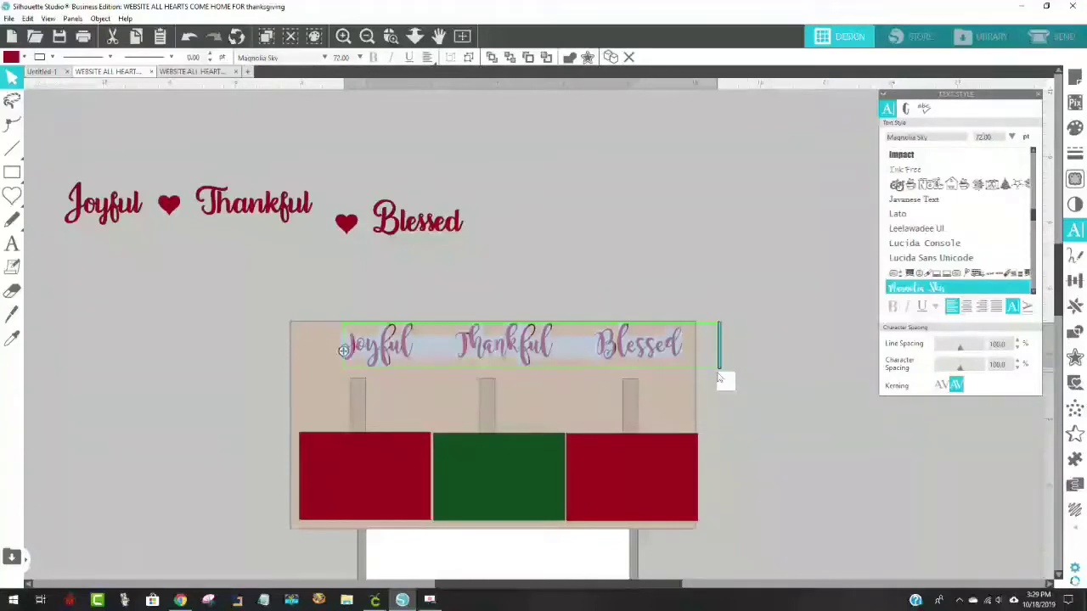
click(728, 289)
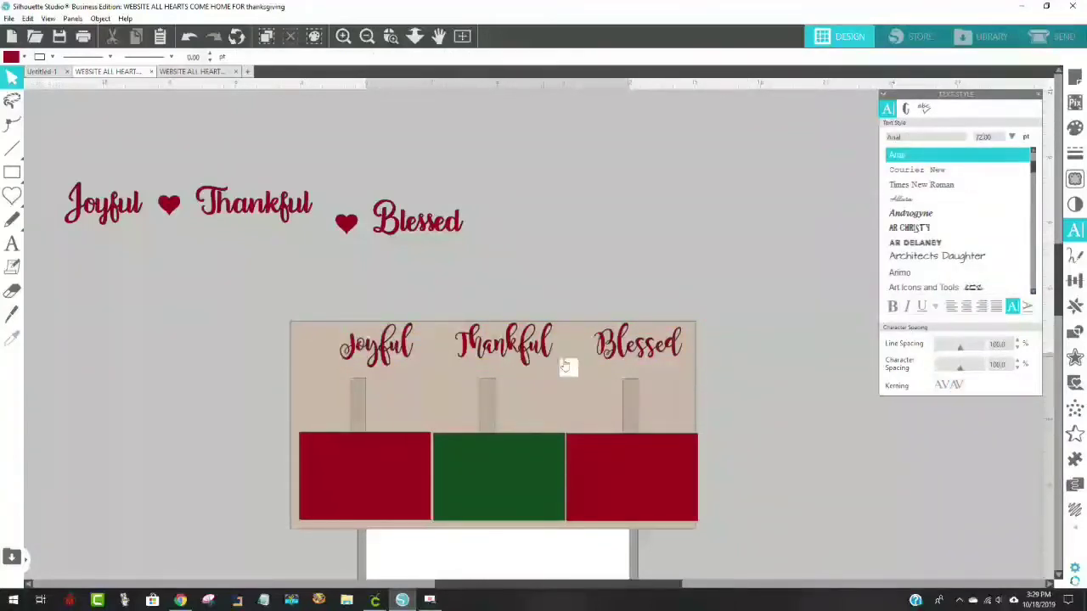
Move the tan board down until its upper edge sits just above the three colored rectangles
double_click(629, 356)
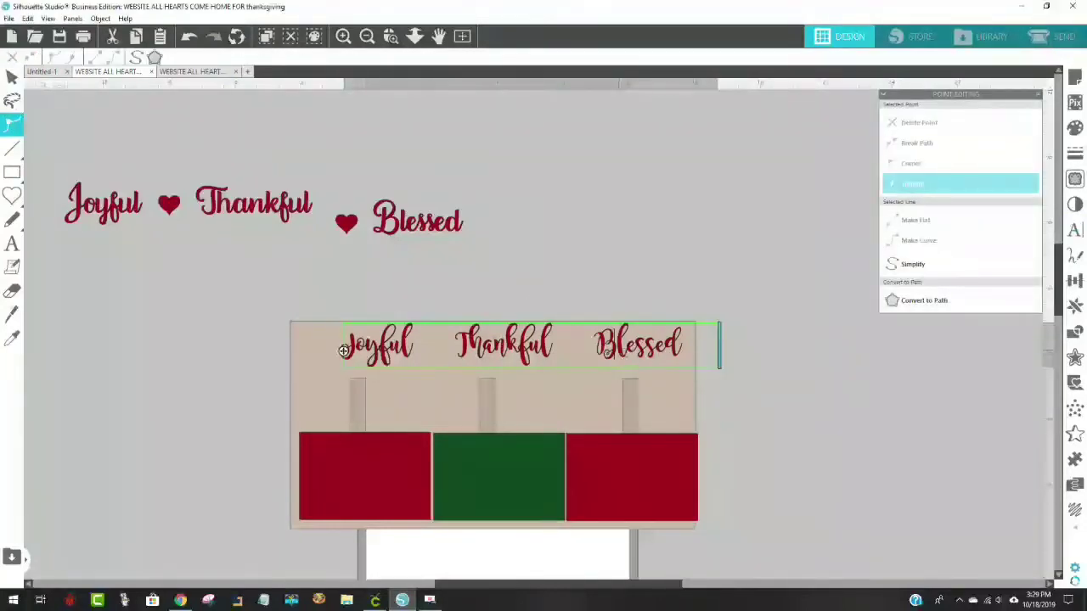
drag(688, 360, 684, 459)
click(702, 372)
Change the font of the whole Joyful Thankful Blessed text line to Rebetha Script
drag(674, 356, 342, 348)
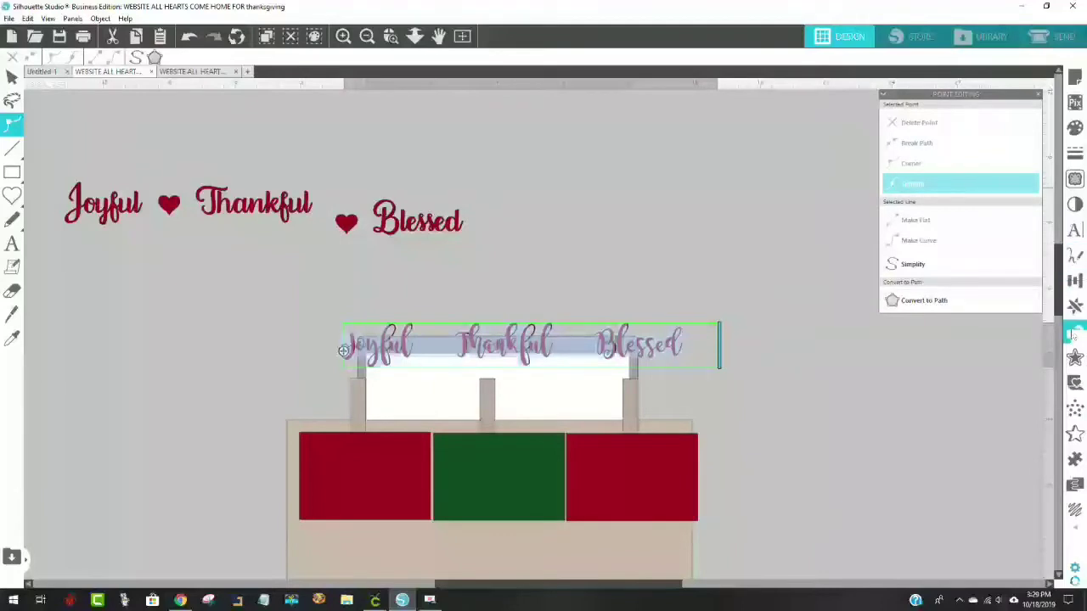
click(1076, 232)
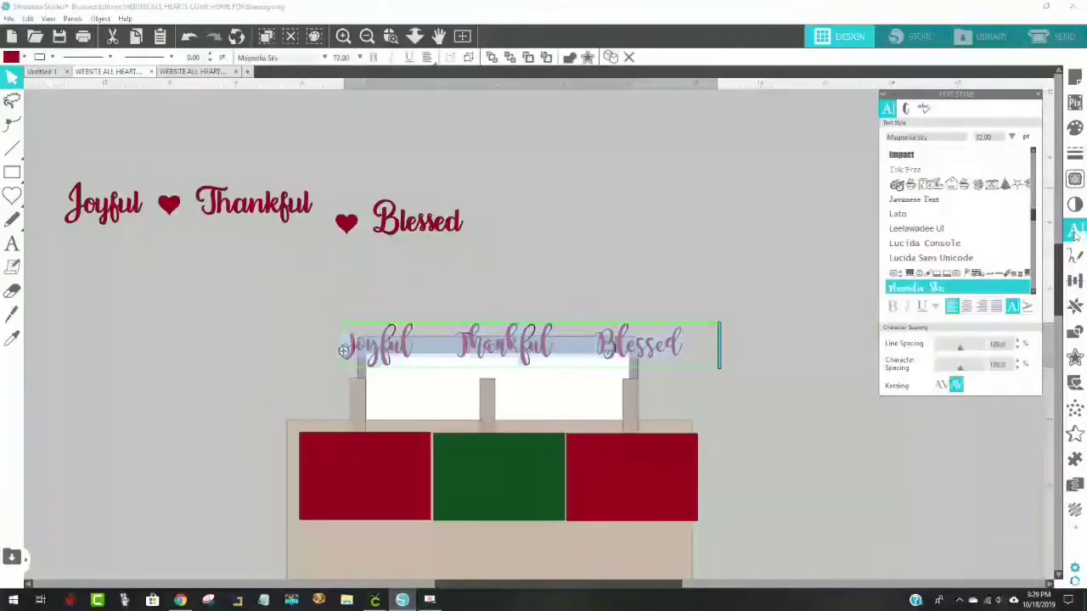
scroll(998, 212, up, 5)
scroll(998, 211, up, 8)
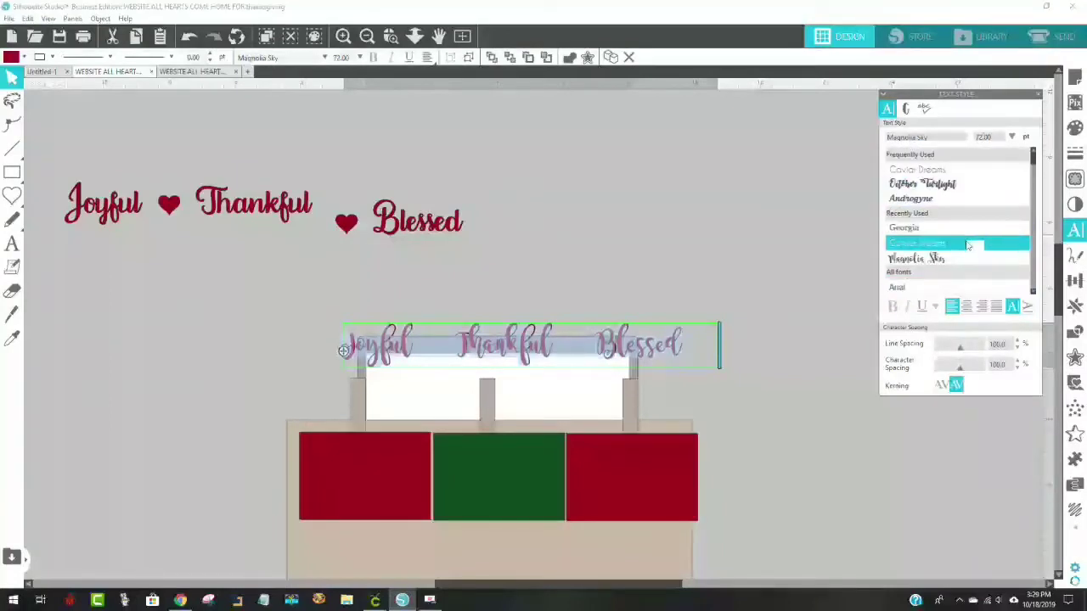
scroll(968, 244, down, 1)
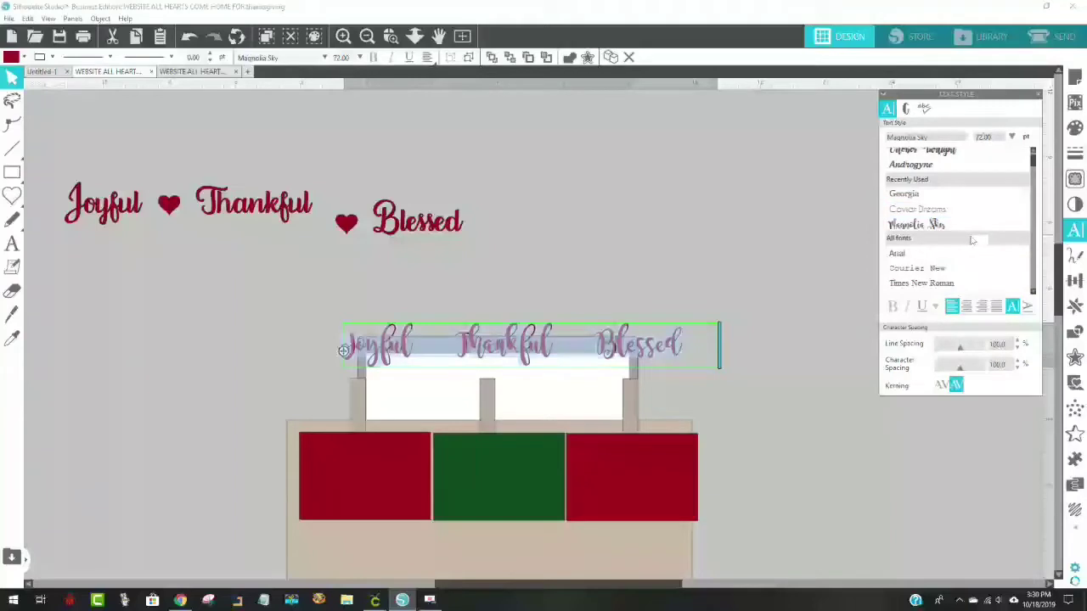
scroll(973, 241, down, 3)
scroll(974, 245, down, 15)
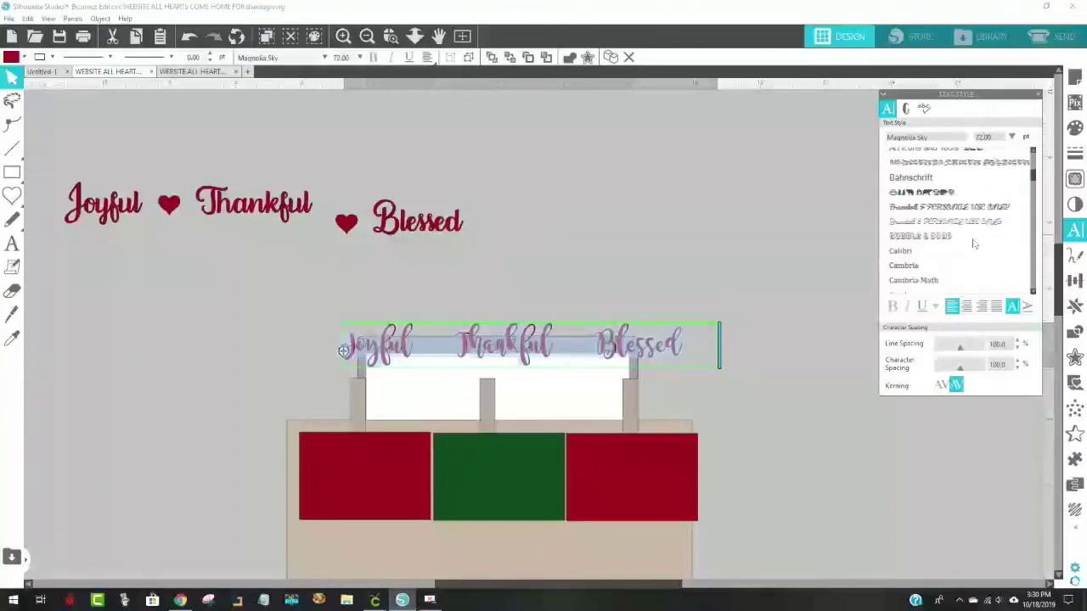
scroll(977, 243, down, 8)
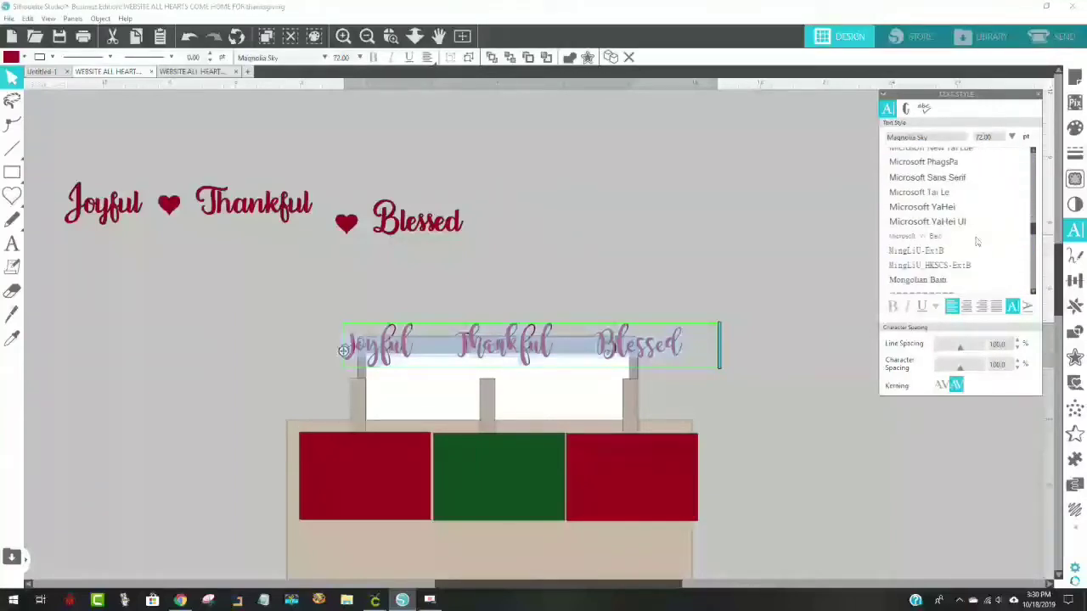
scroll(977, 242, down, 5)
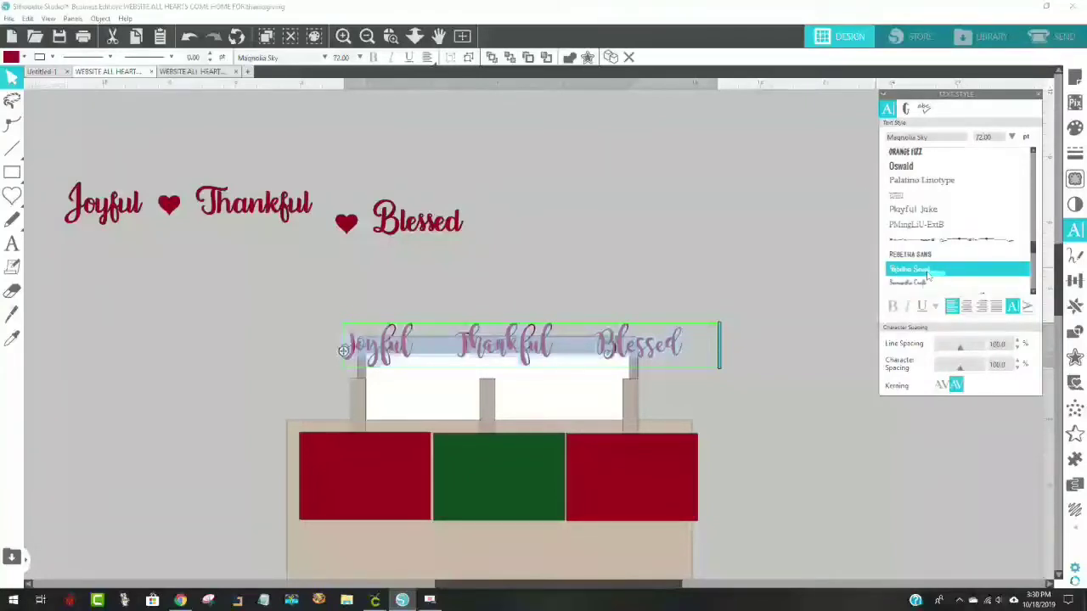
click(927, 272)
click(675, 297)
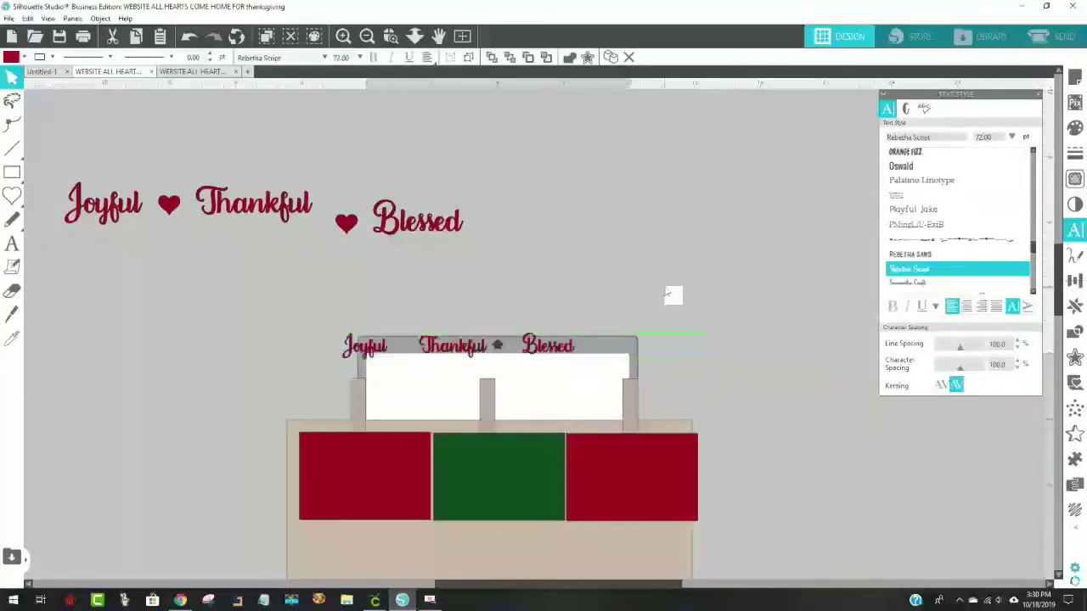
Move the text line into the empty area above the page and narrow its text box to just past Blessed
drag(565, 349, 520, 273)
double_click(531, 275)
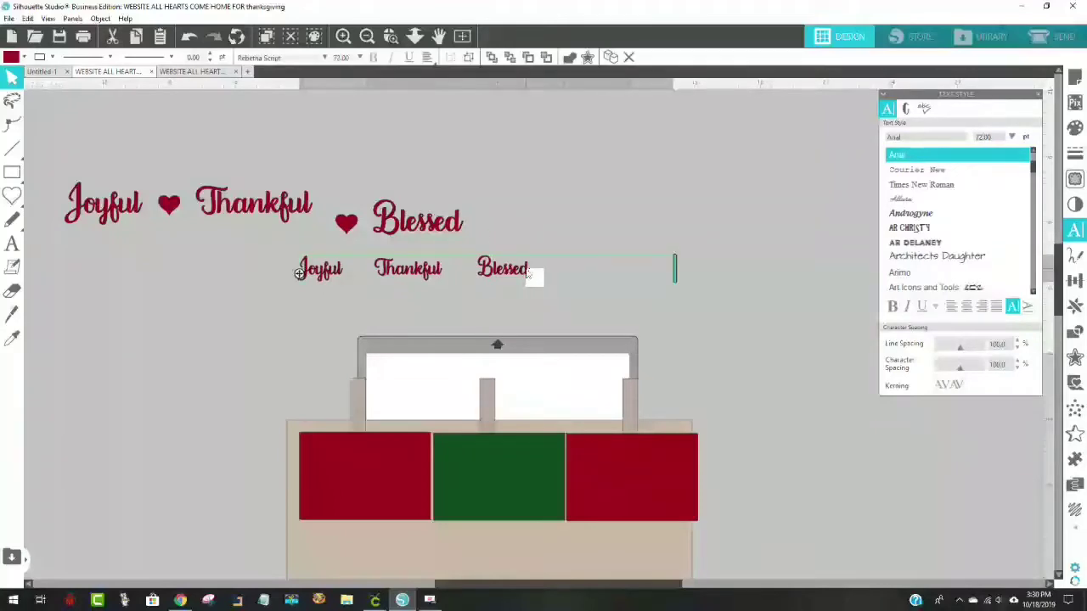
drag(674, 281, 537, 291)
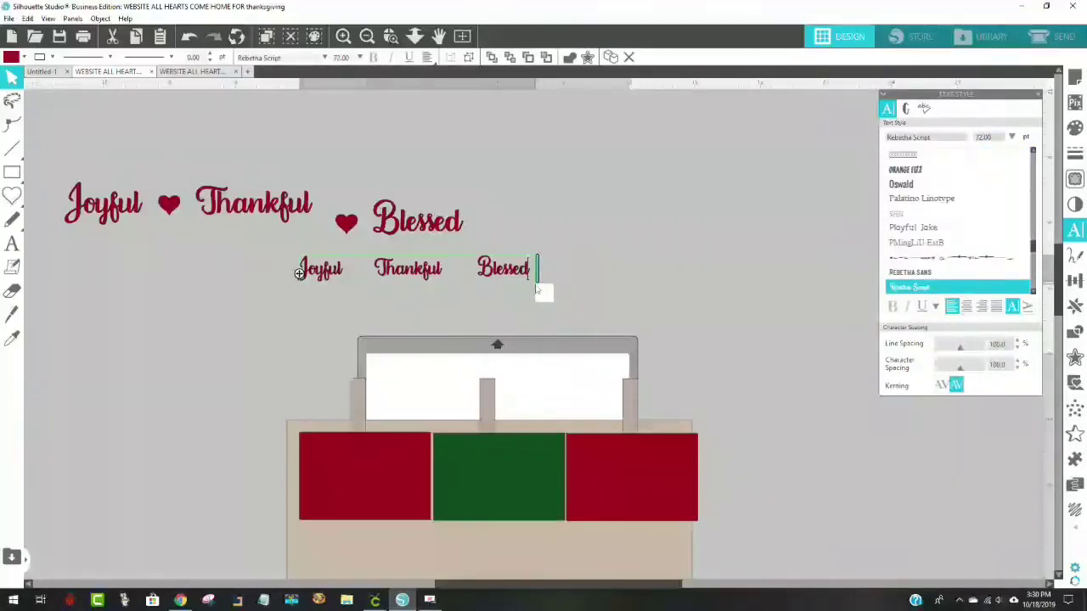
click(498, 283)
key(ctrl+a)
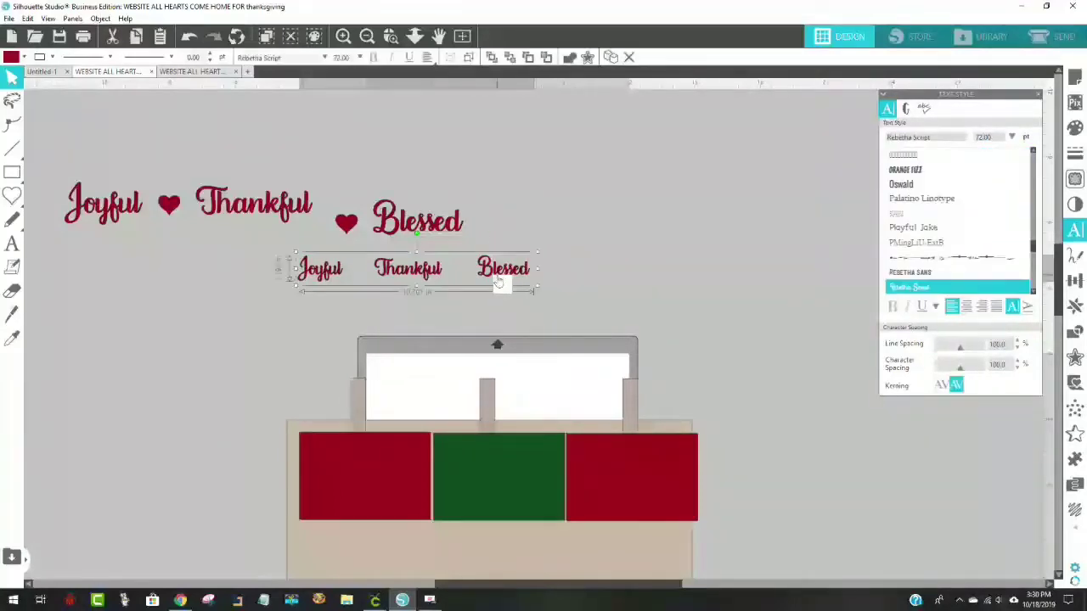
Enlarge the Joyful Thankful Blessed text line to about 107 pt
click(573, 281)
click(529, 275)
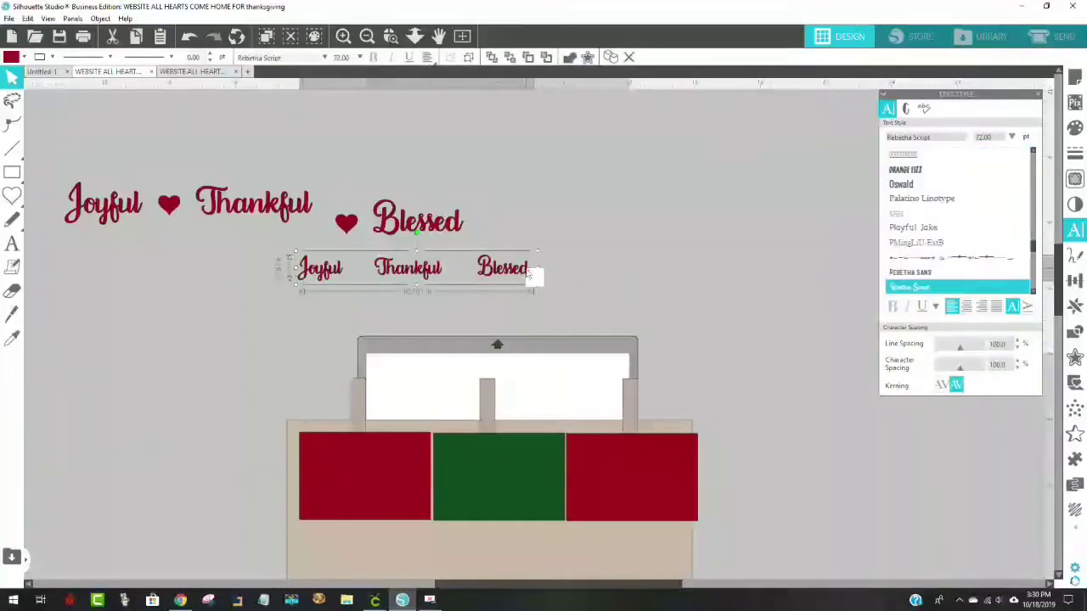
drag(536, 291, 653, 300)
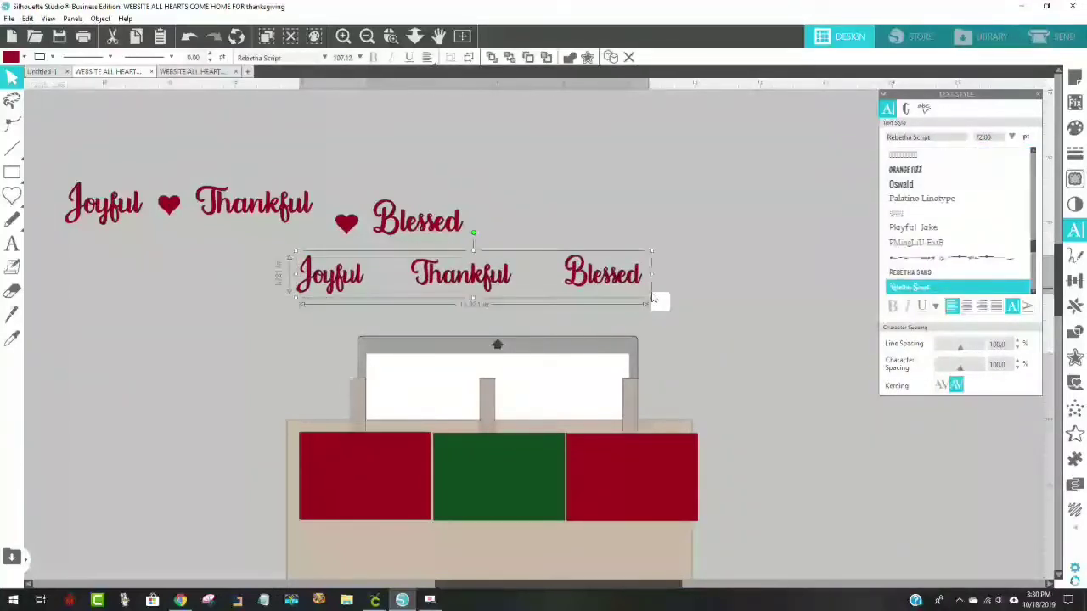
scroll(755, 287, down, 3)
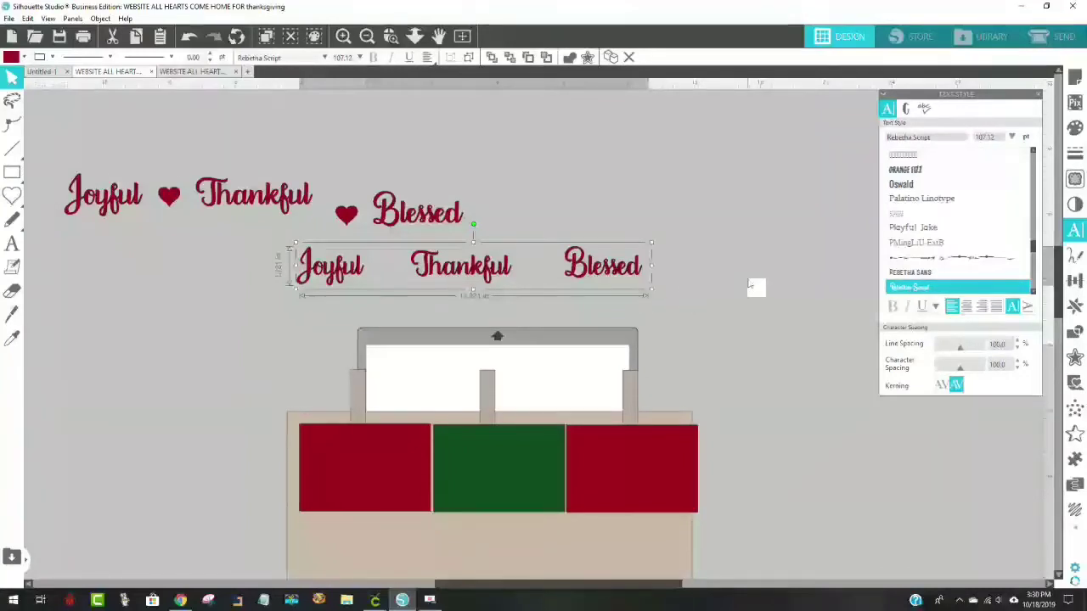
click(724, 370)
Group the three colored rectangles with their three tan strips and move the group down to the board's lower edge
click(392, 432)
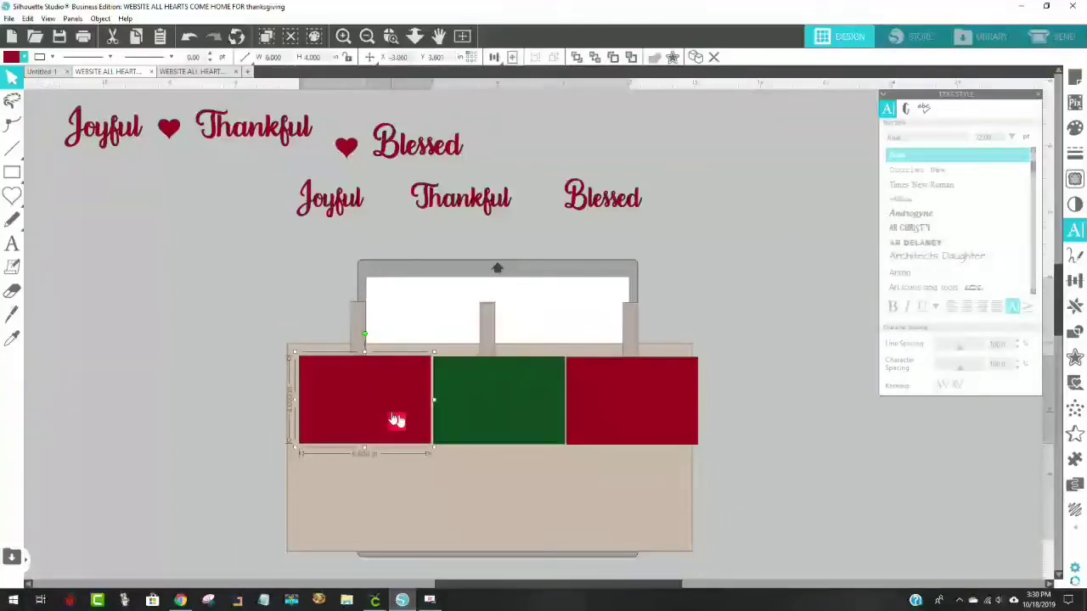
shift+click(465, 418)
shift+click(600, 412)
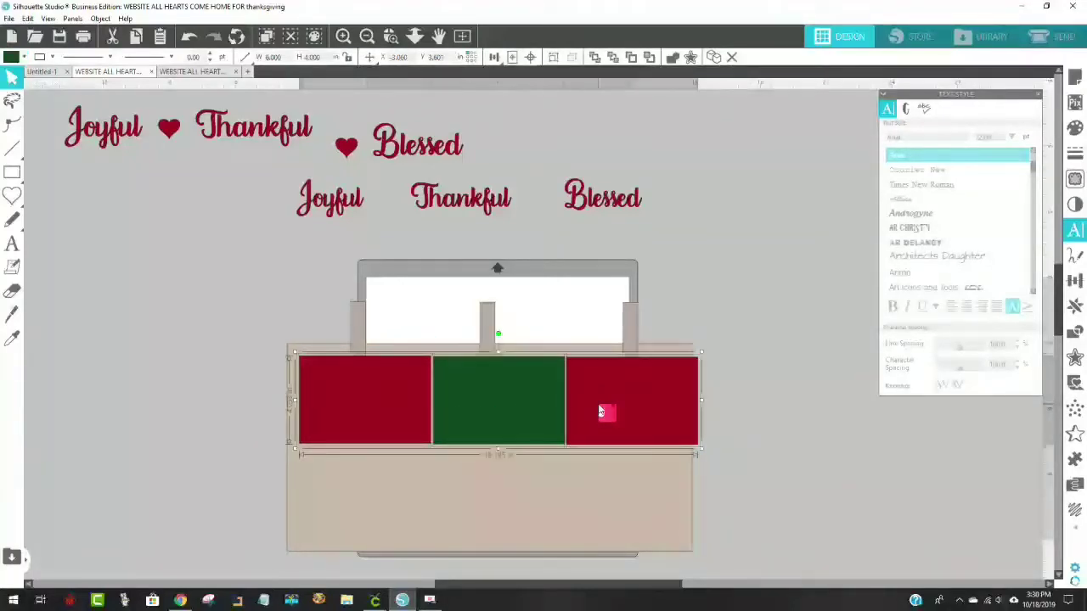
shift+click(632, 330)
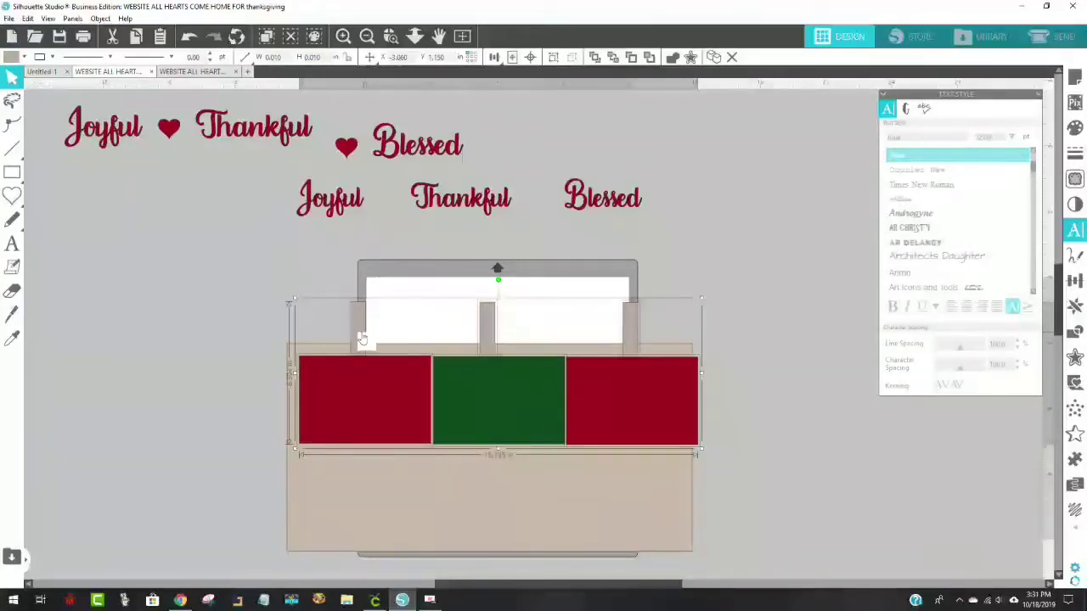
click(382, 374)
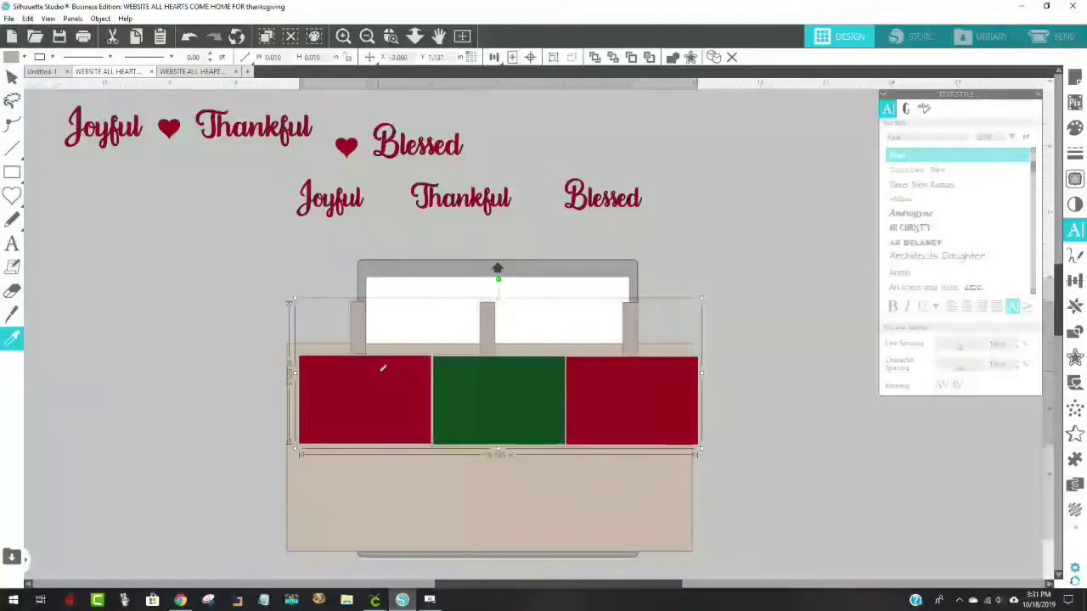
click(380, 379)
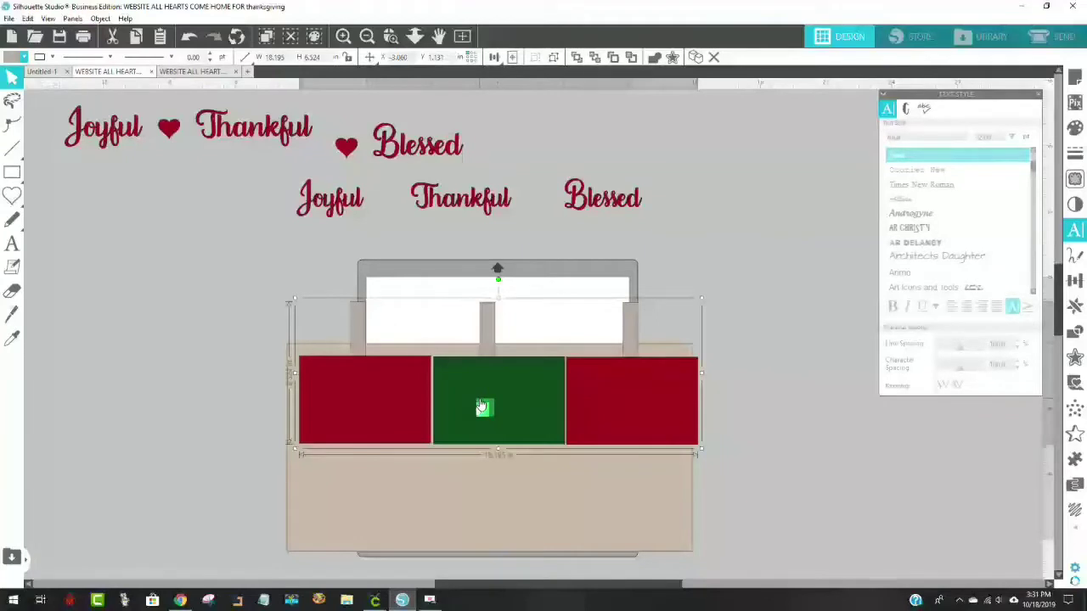
drag(476, 435, 472, 535)
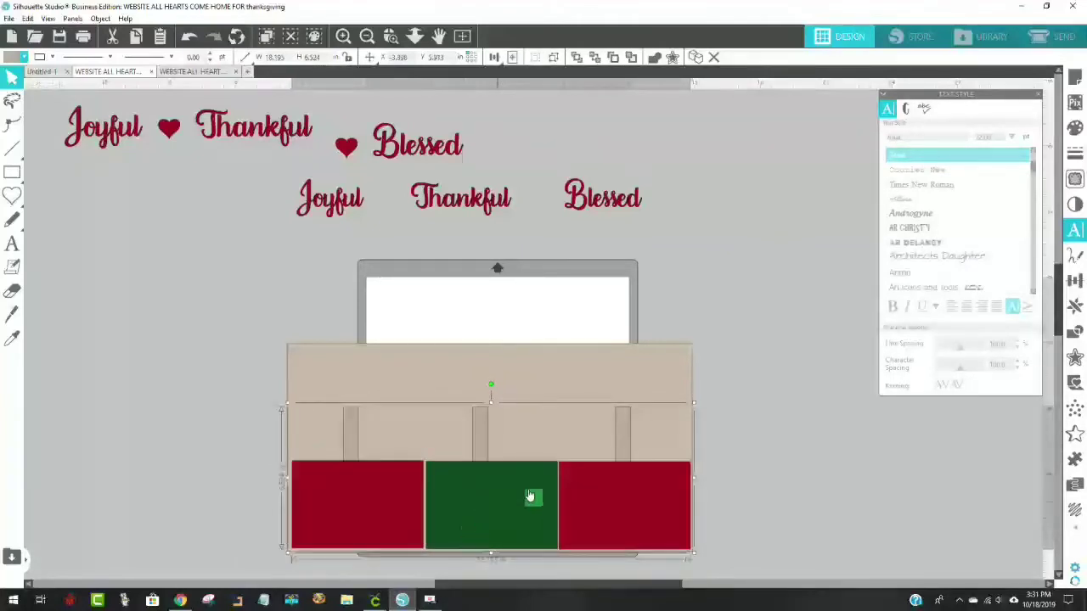
click(751, 520)
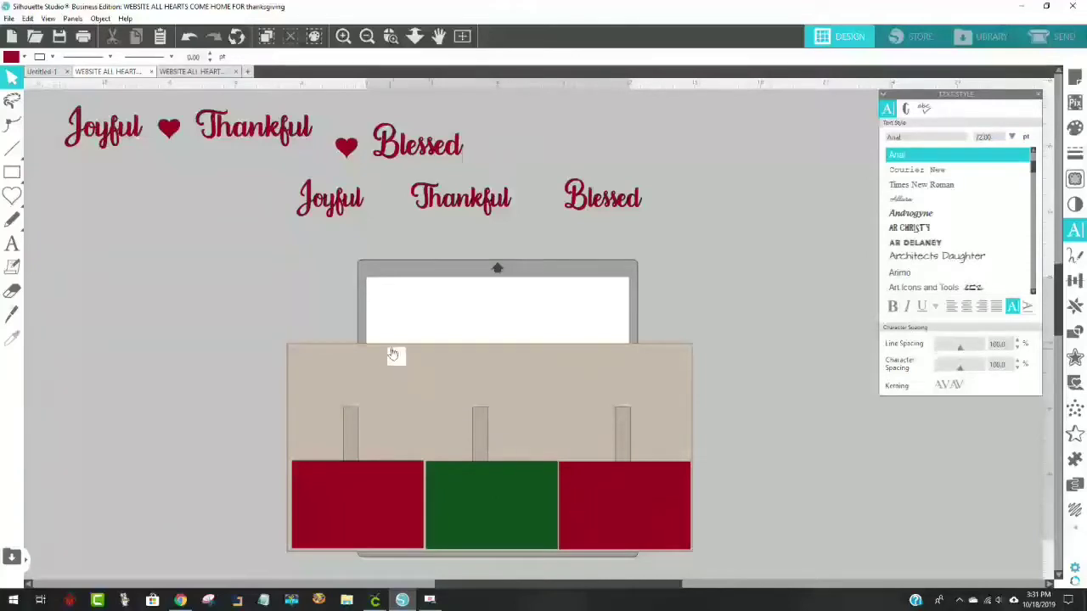
Place the text line on the board above the strips and scale it to about 117 pt to fit the board's width
drag(348, 219, 365, 385)
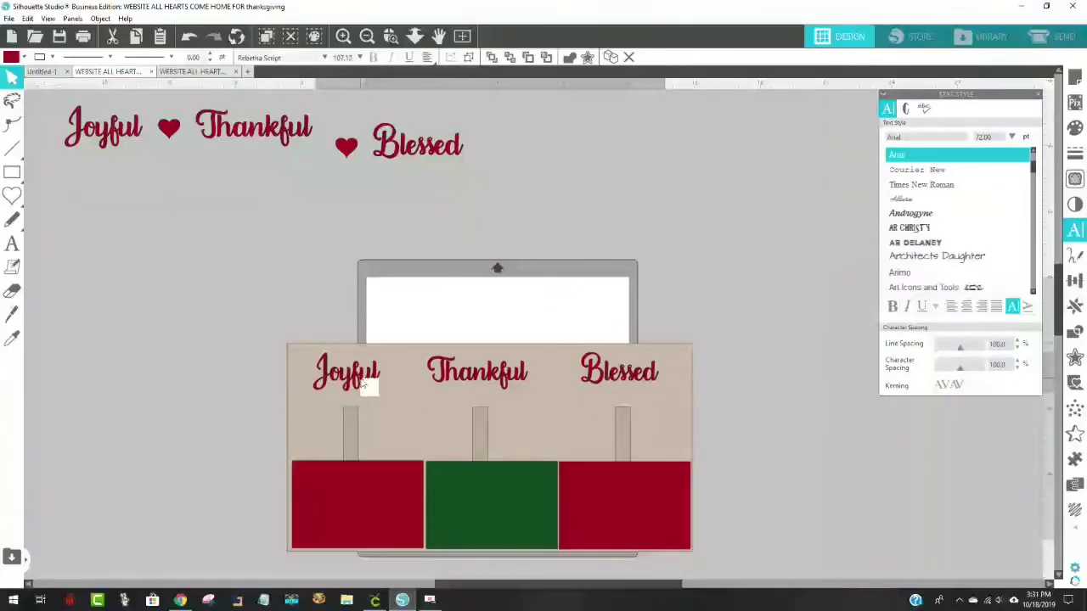
drag(367, 386, 355, 237)
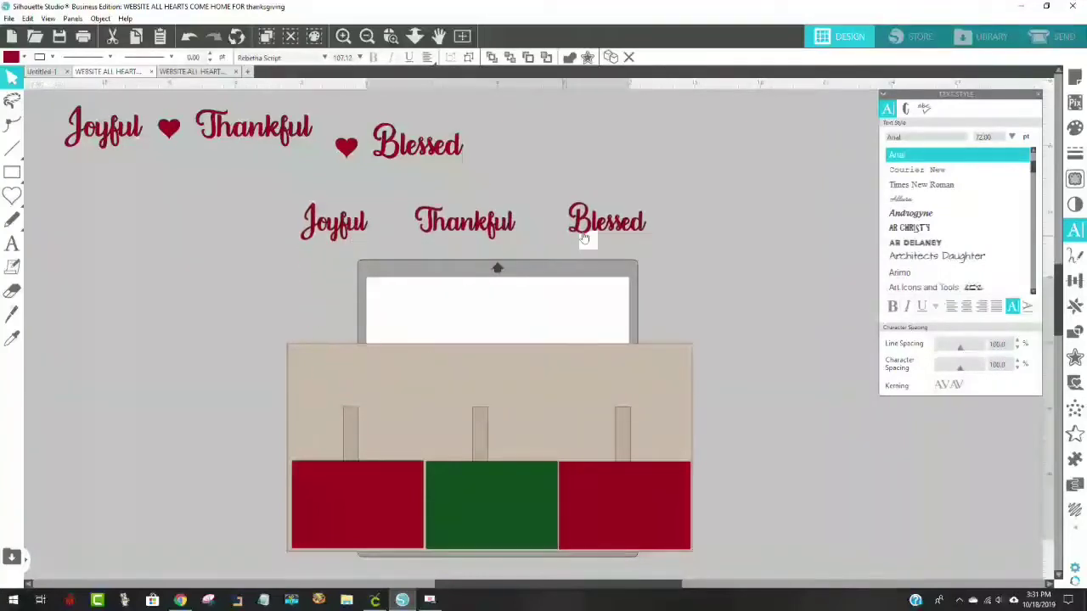
drag(654, 253, 707, 272)
drag(638, 227, 623, 385)
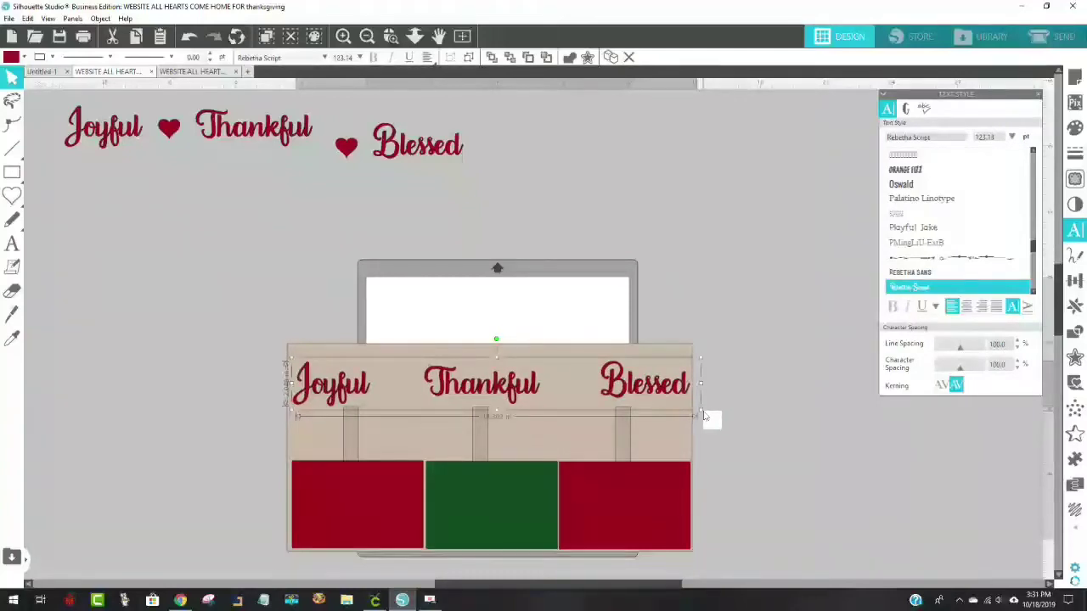
drag(700, 412, 680, 412)
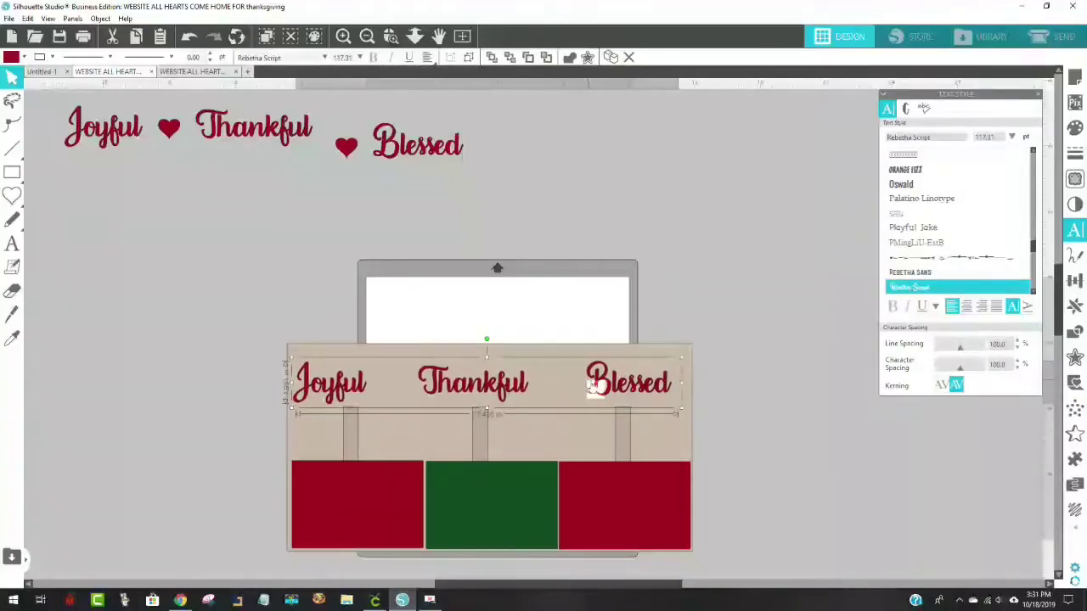
drag(597, 388, 606, 389)
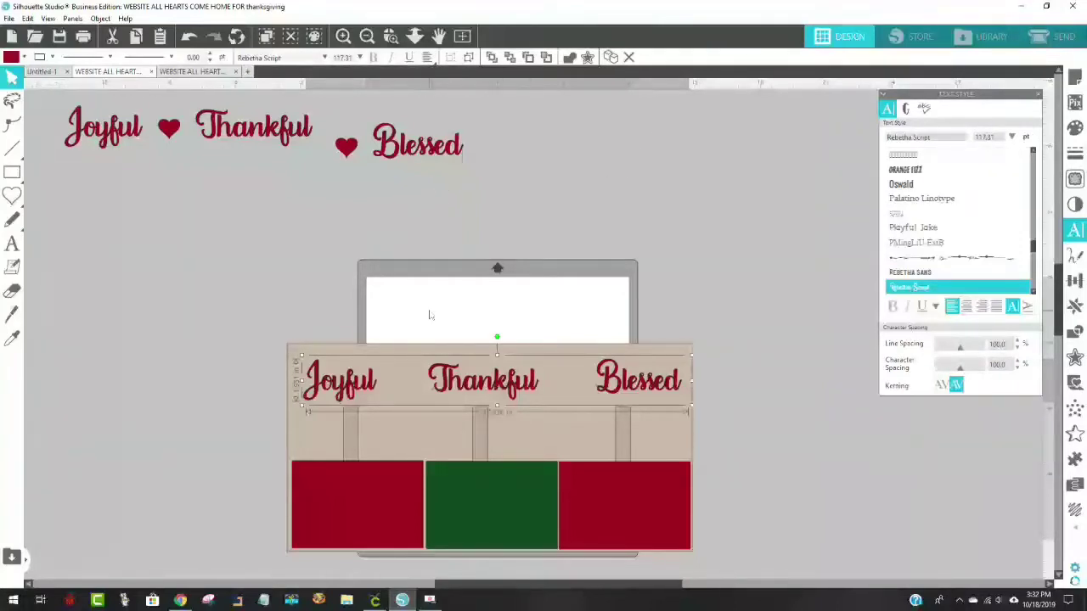
click(522, 211)
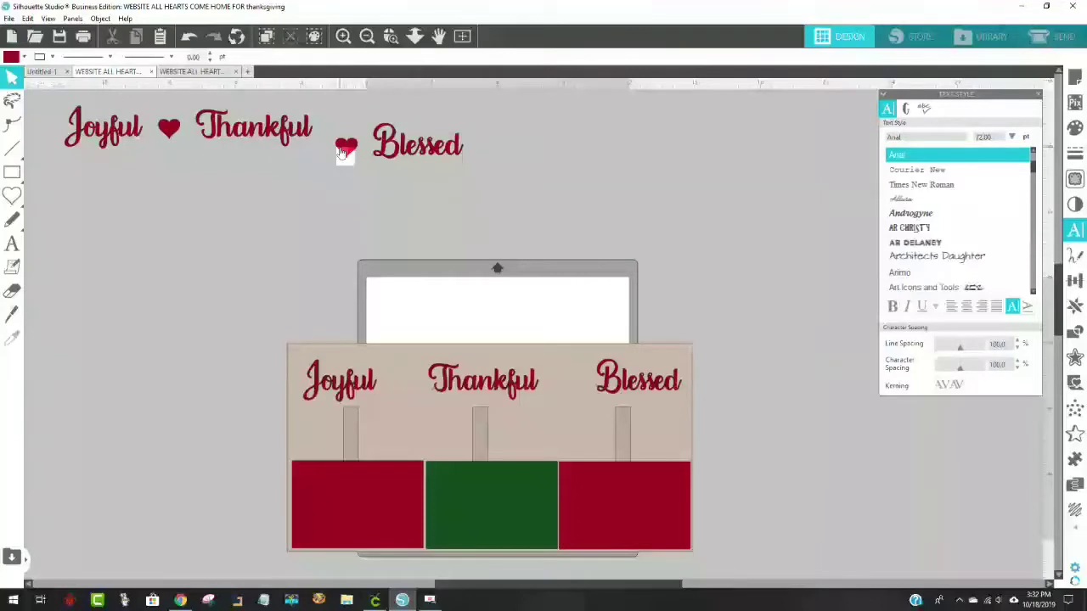
Draw a dark red heart about 0.91 by 0.84 in and place it between Joyful and Thankful on the board
click(12, 196)
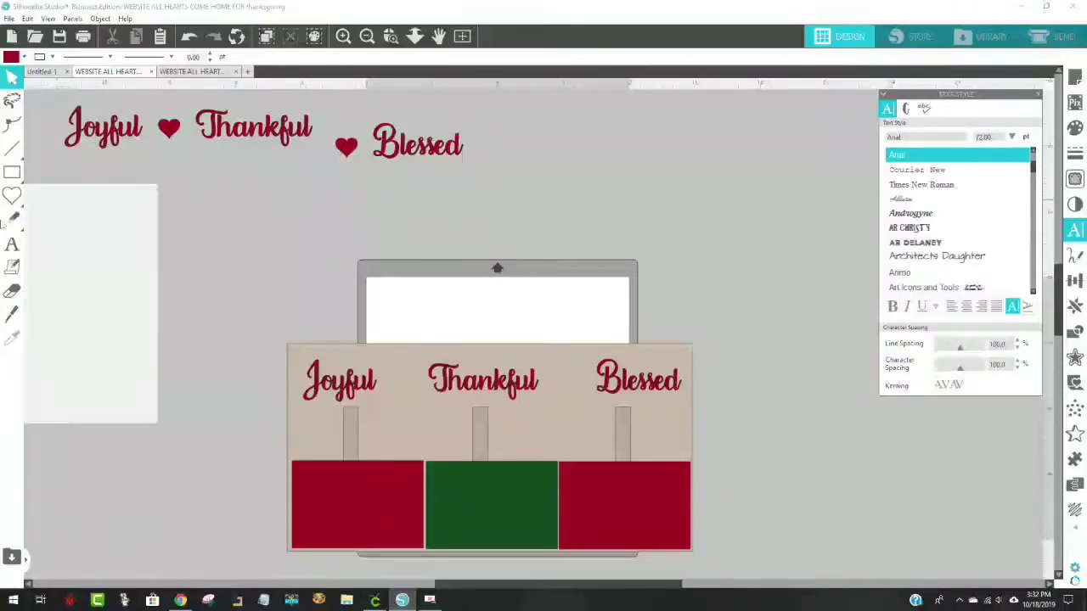
click(12, 196)
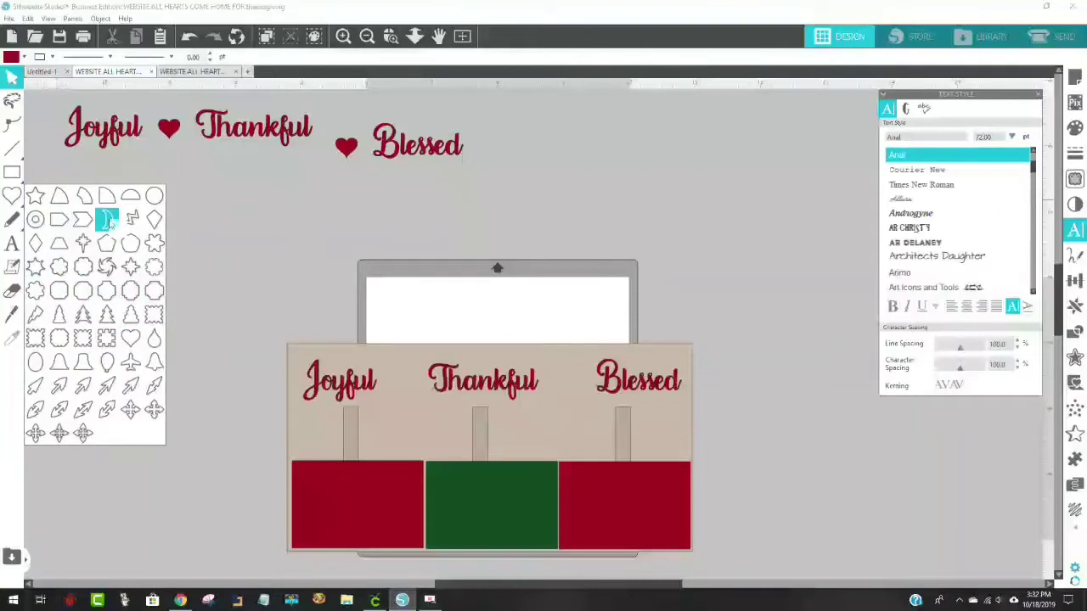
click(132, 339)
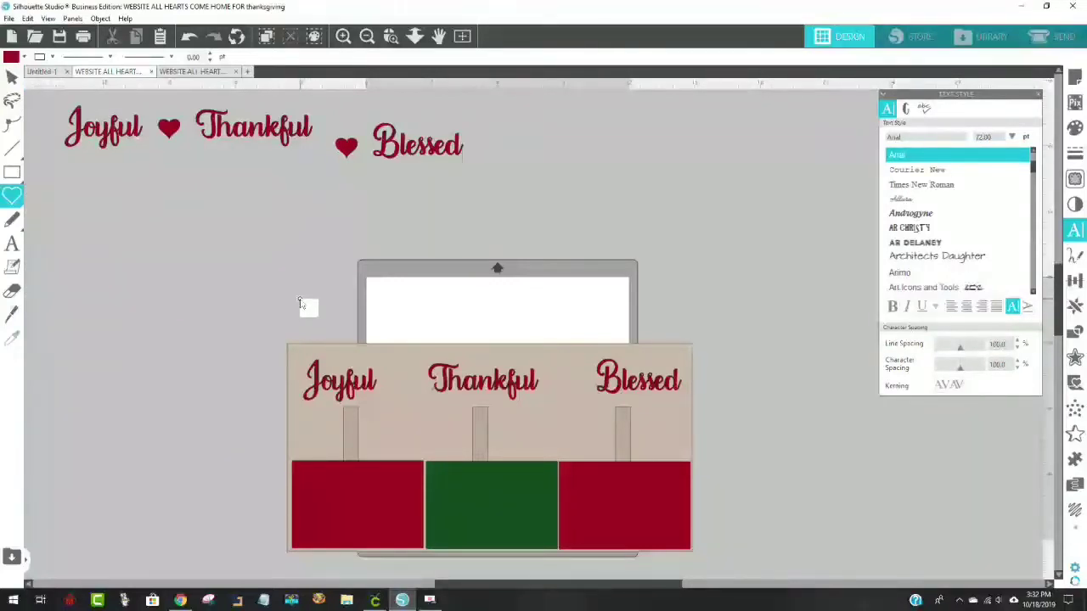
drag(299, 303, 299, 297)
drag(299, 297, 402, 387)
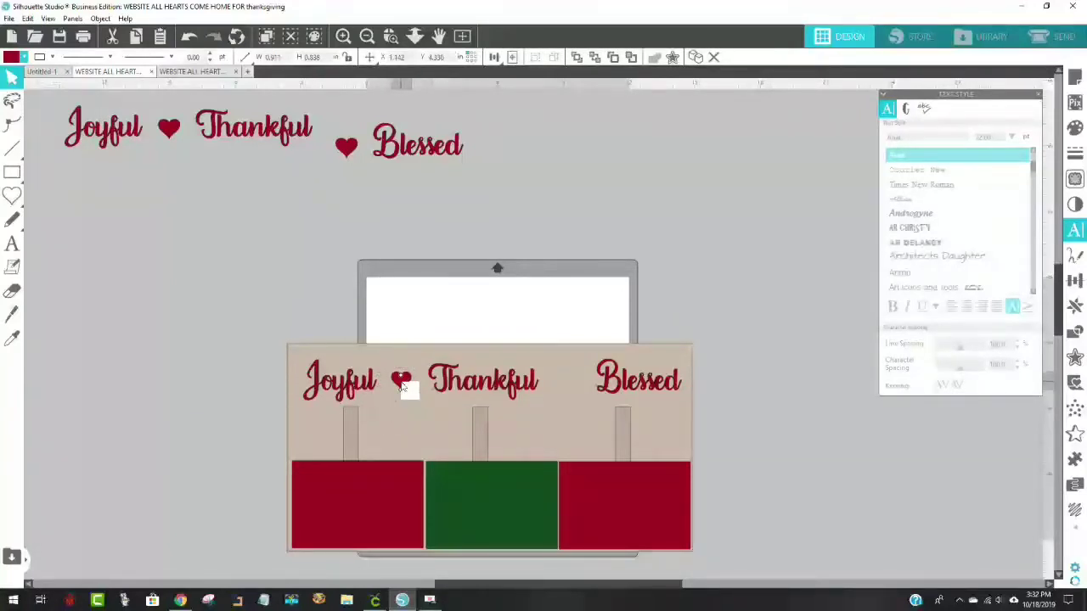
drag(403, 387, 404, 388)
Place a copy of the heart between Thankful and Blessed, and select the text line
drag(402, 382, 576, 387)
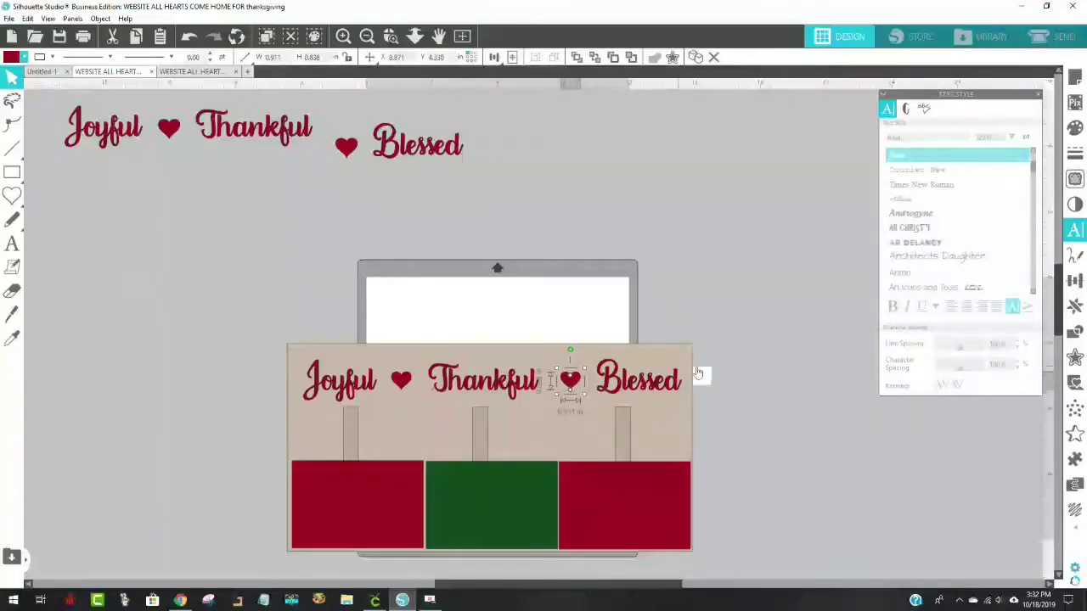
click(730, 377)
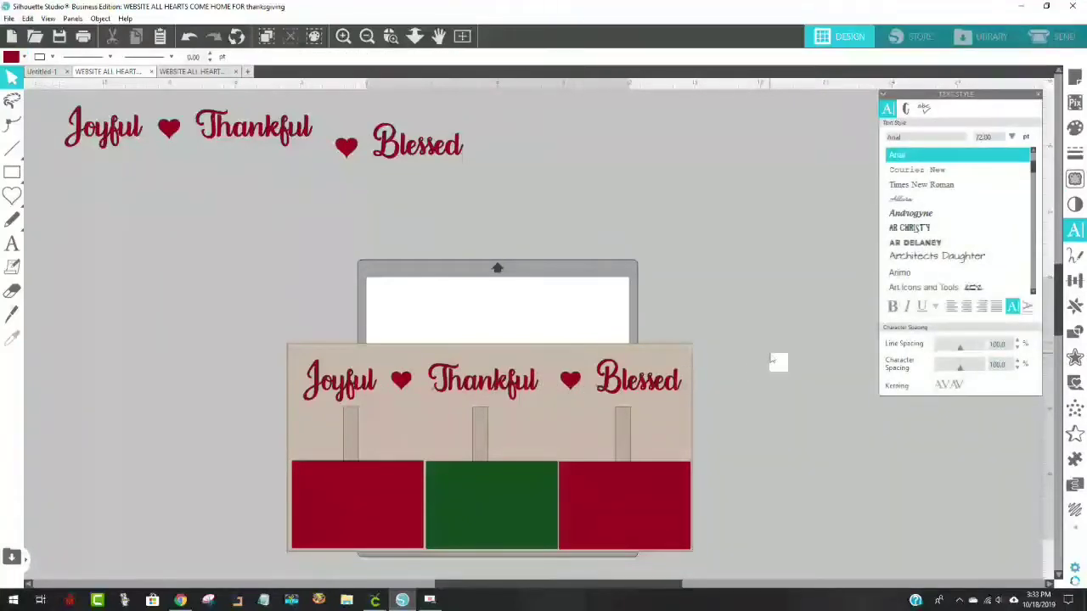
click(379, 395)
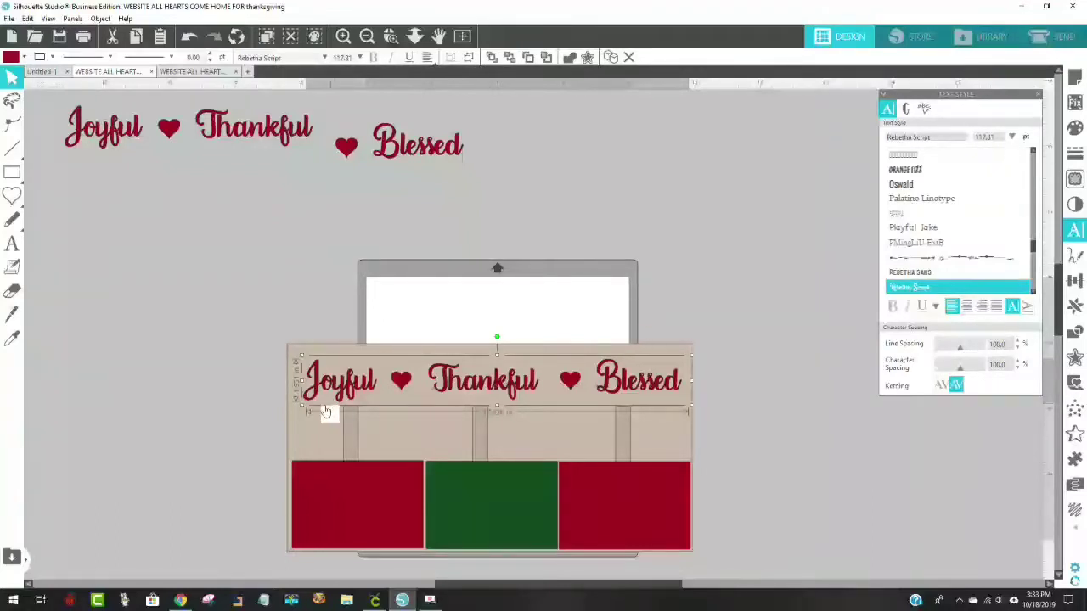
Move the tan board down from behind the text line and ungroup the text line into individual letters
right_click(344, 383)
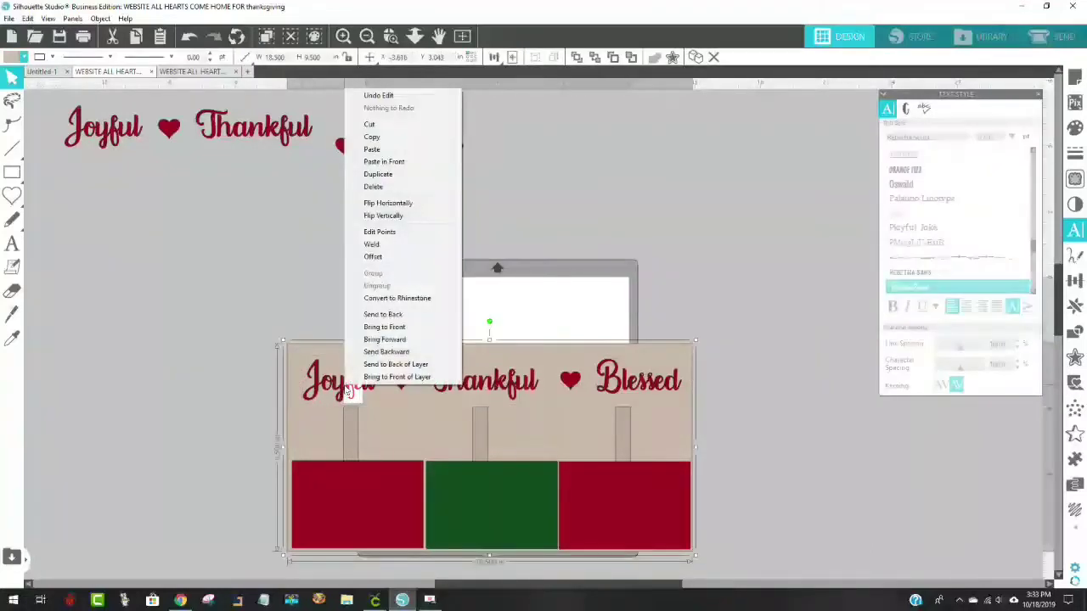
click(675, 321)
key(ctrl+z)
key(ctrl+z)
key(ctrl+z)
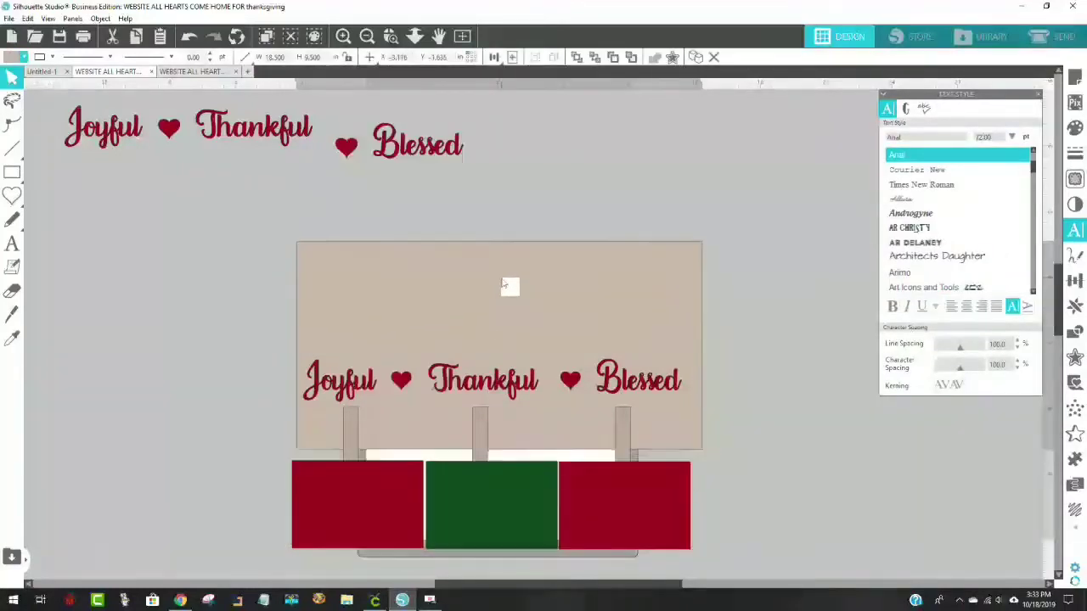
right_click(490, 389)
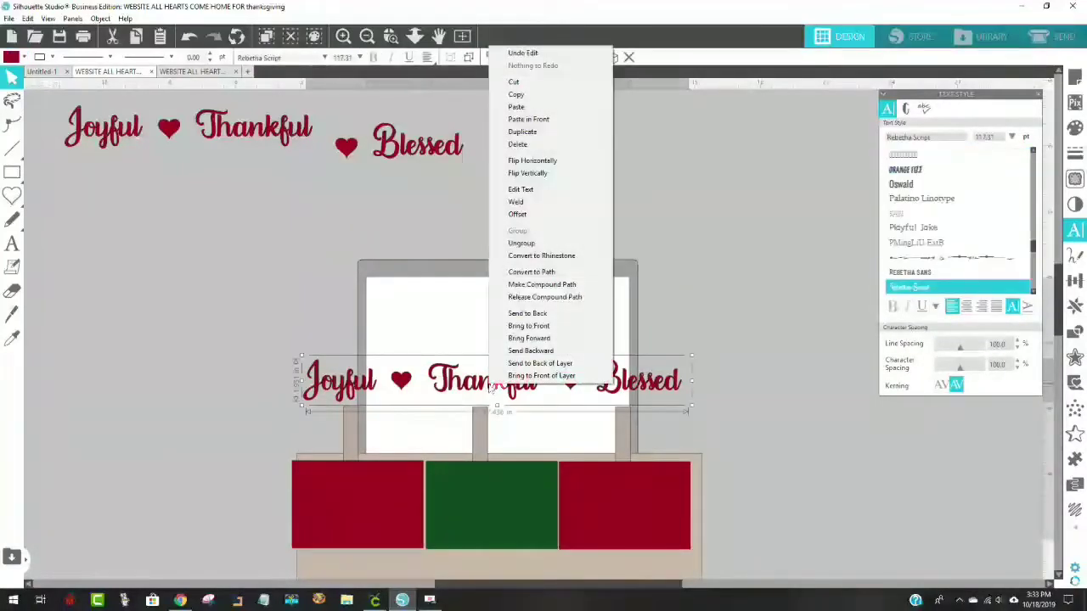
click(519, 253)
Group the letters of Joyful into one object and the letters of Thankful into another
click(671, 293)
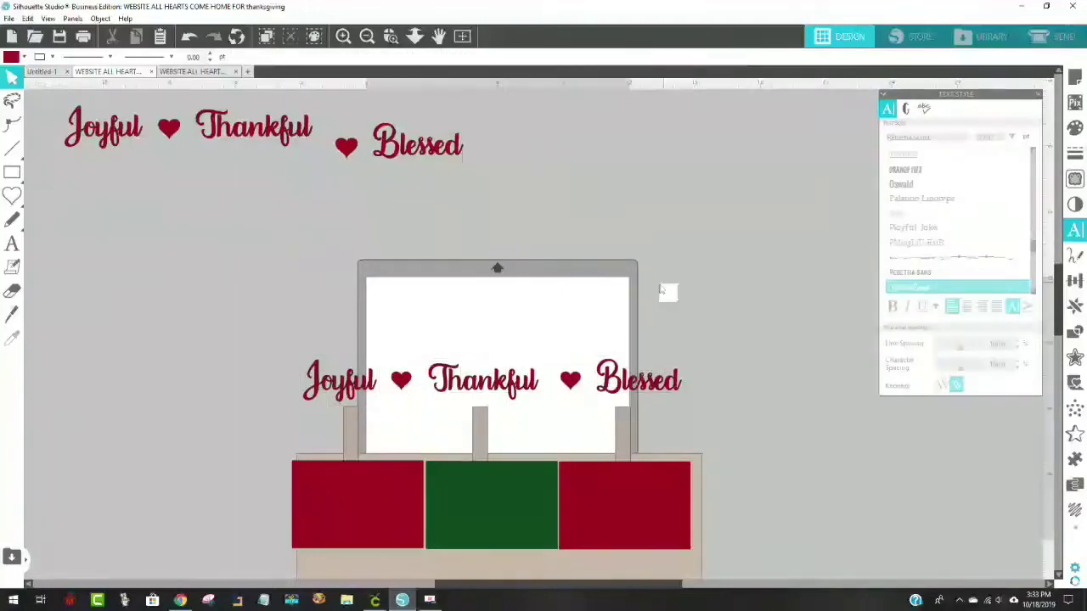
click(323, 365)
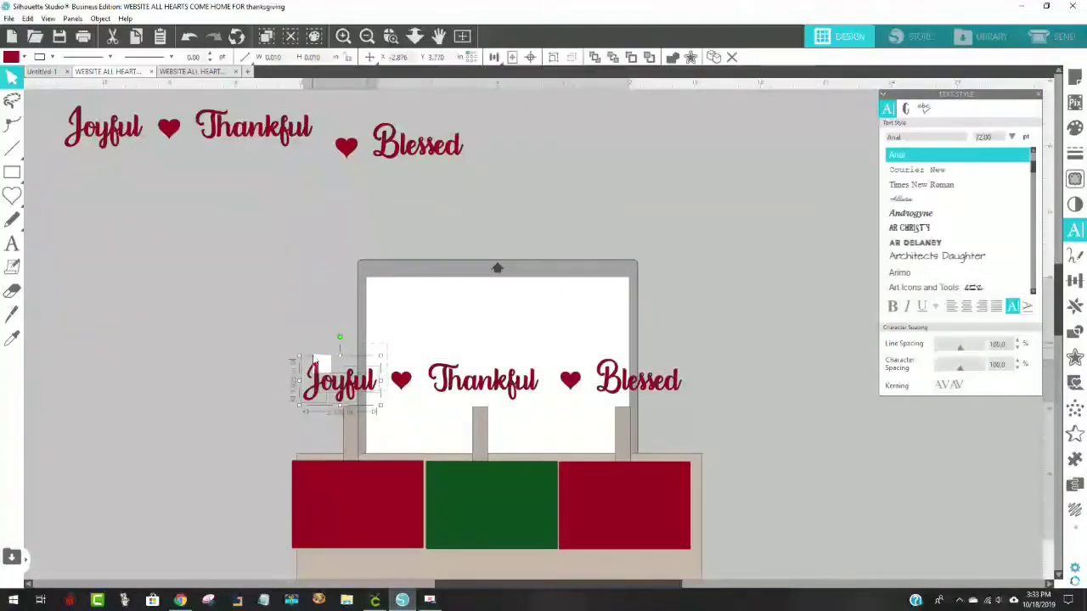
right_click(309, 374)
click(366, 245)
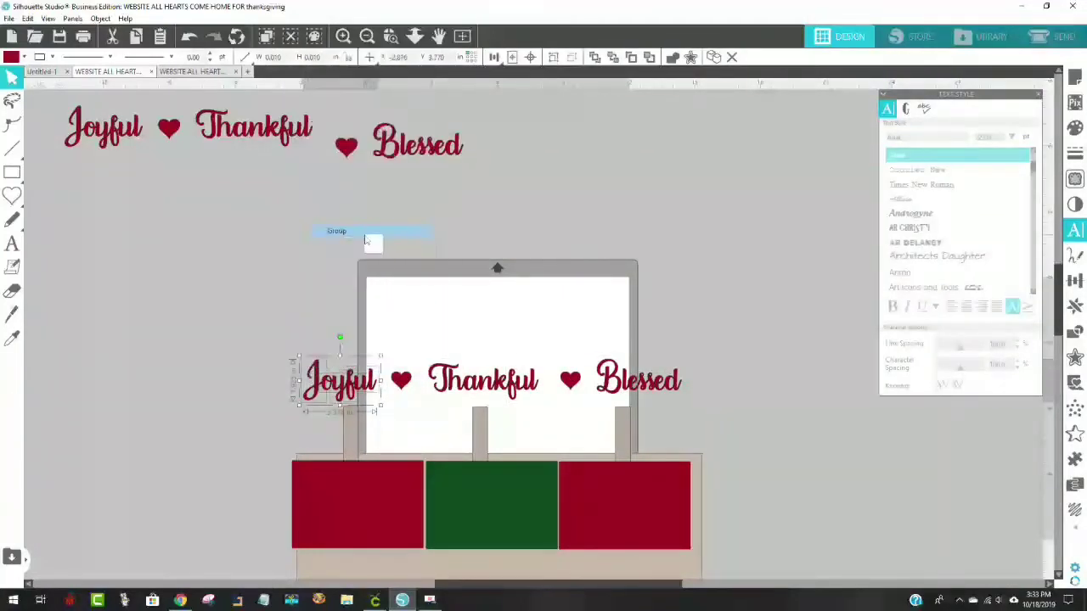
drag(416, 350, 535, 409)
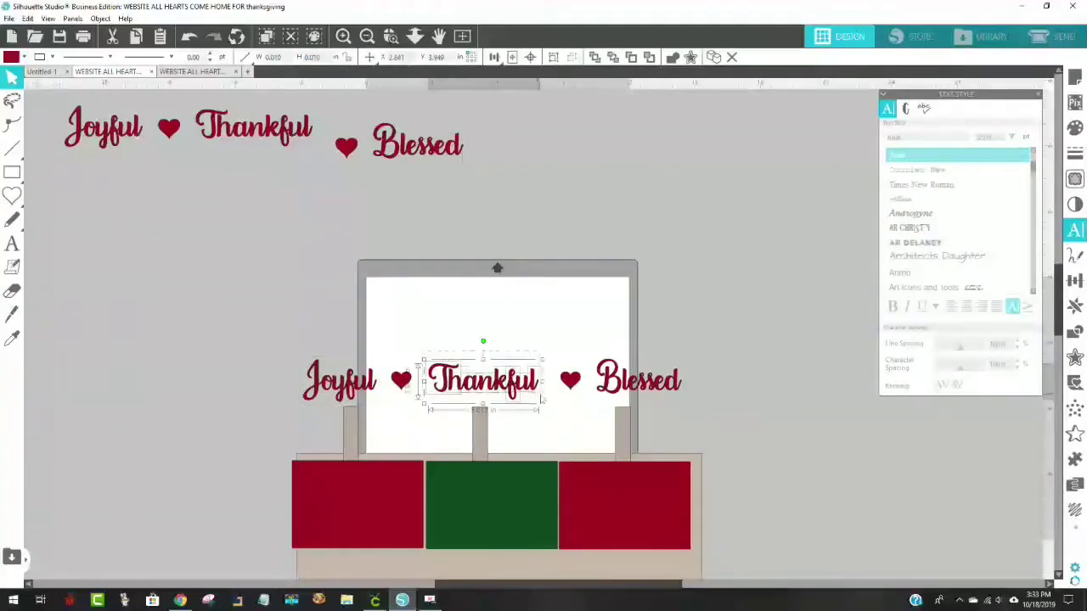
right_click(523, 387)
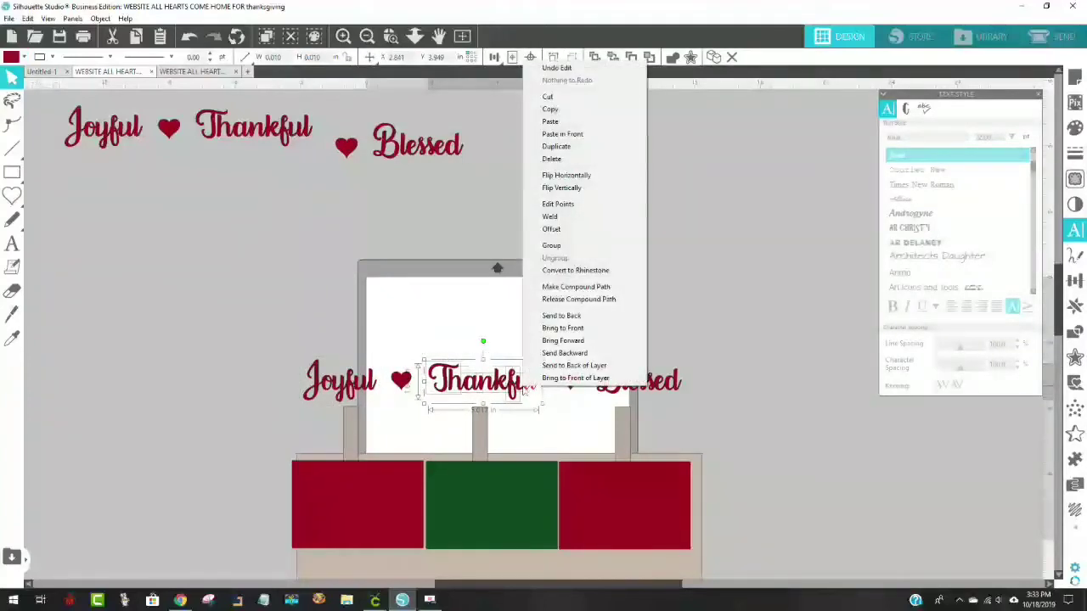
click(558, 248)
Group the letters of Blessed into one object
drag(579, 333, 689, 400)
click(709, 407)
click(675, 395)
right_click(602, 371)
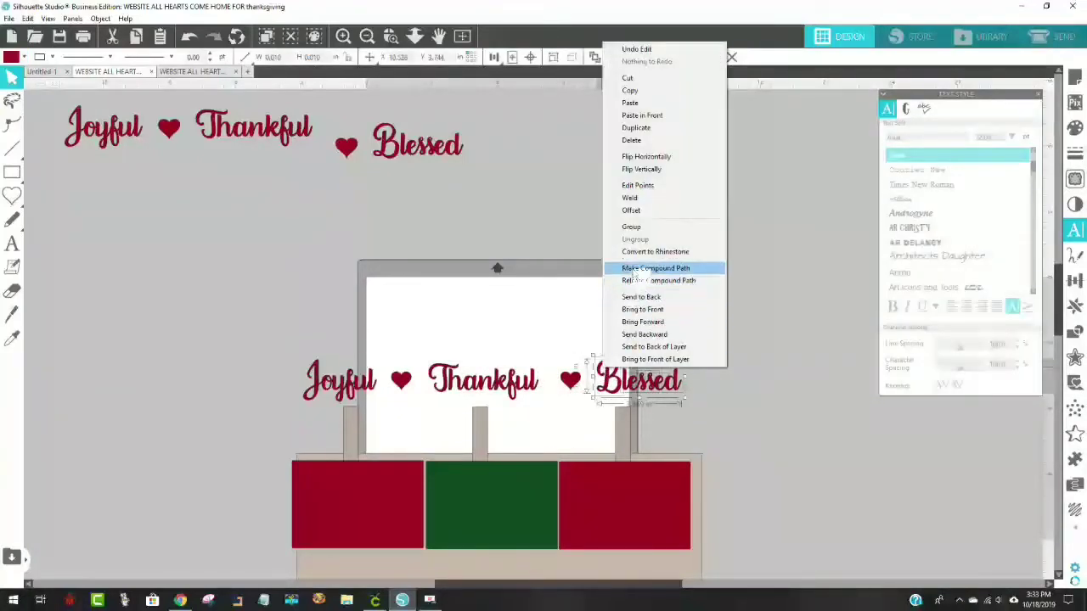
click(633, 240)
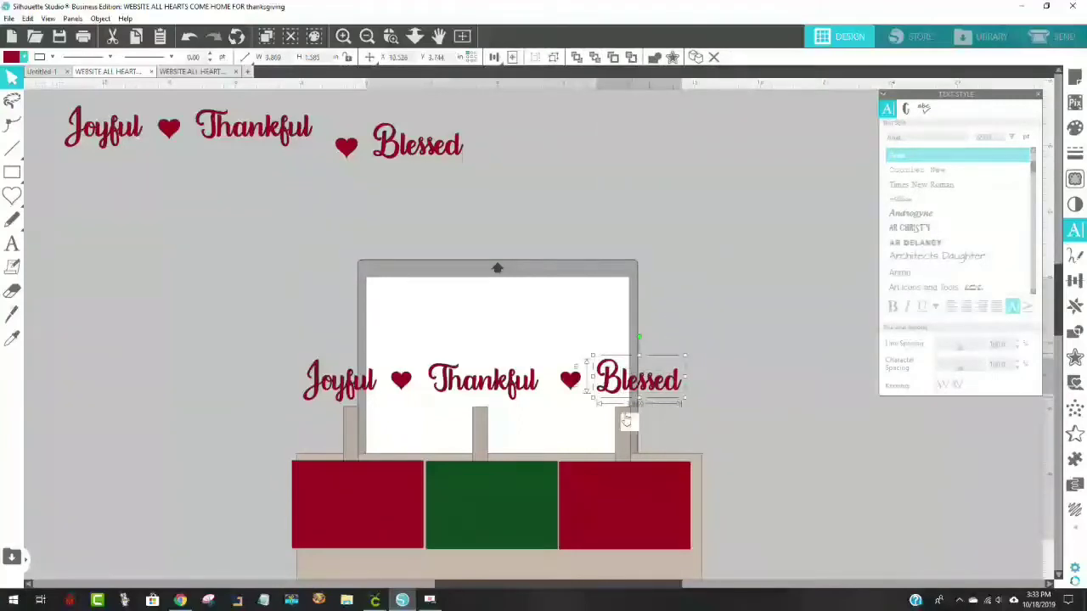
Try aligning the three words Joyful, Thankful and Blessed by their bottom edges and by their top edges
click(353, 389)
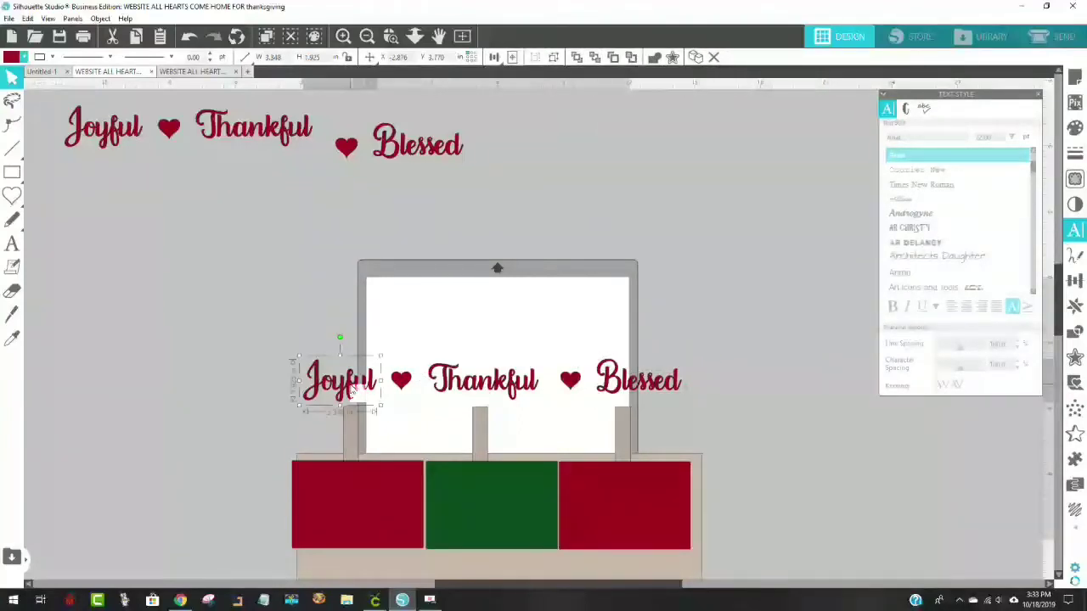
shift+click(482, 387)
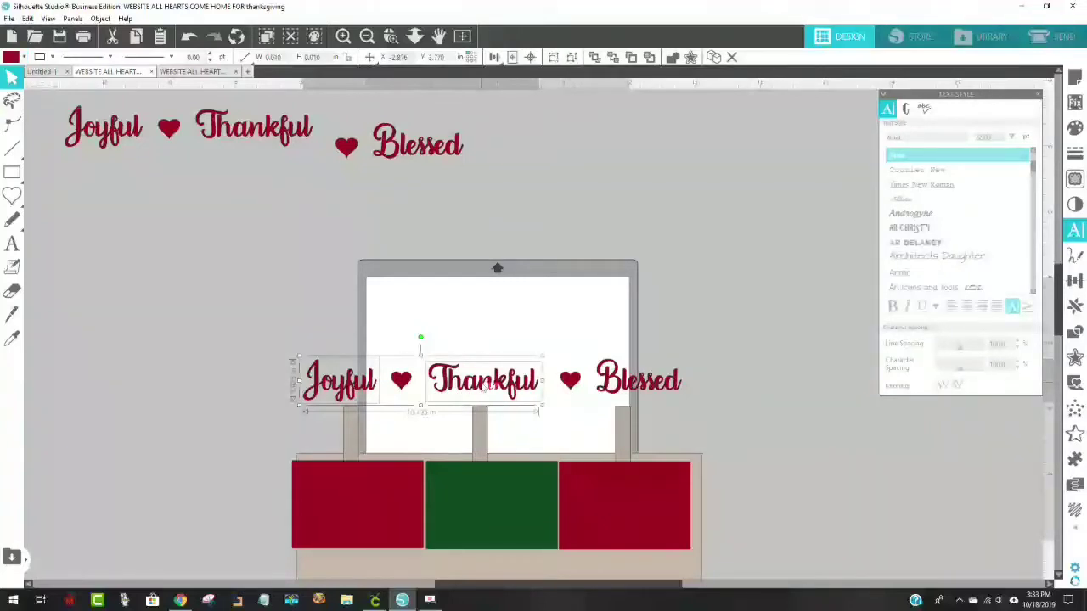
shift+click(671, 386)
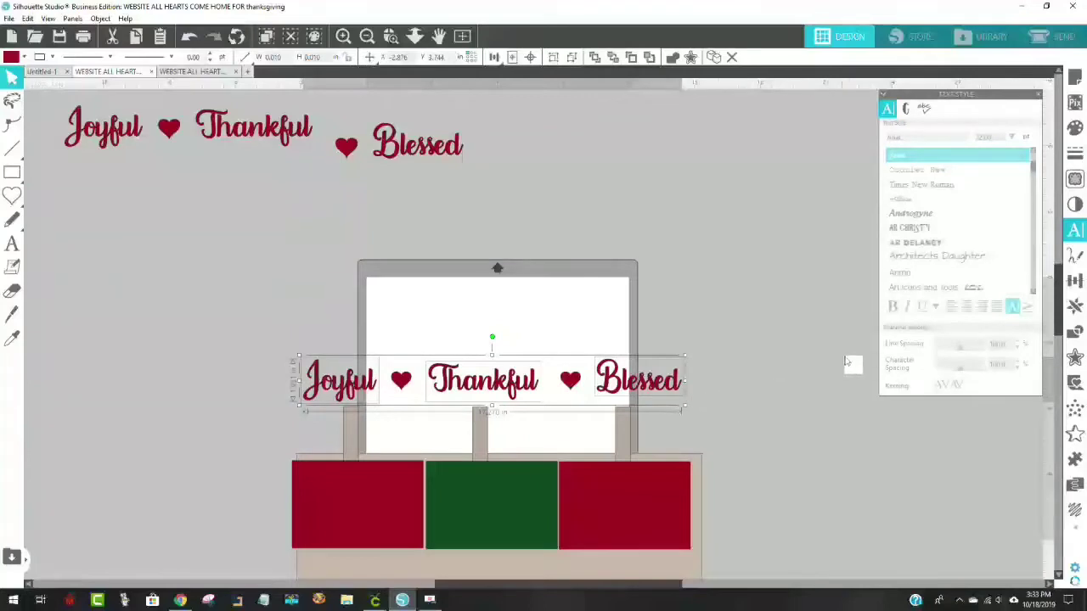
click(1075, 284)
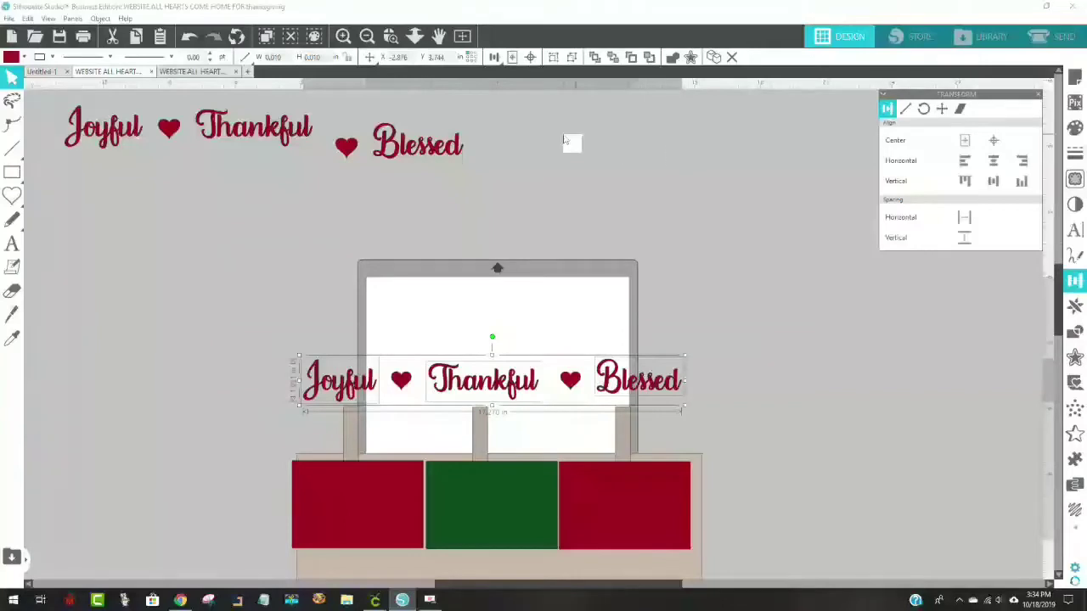
click(494, 57)
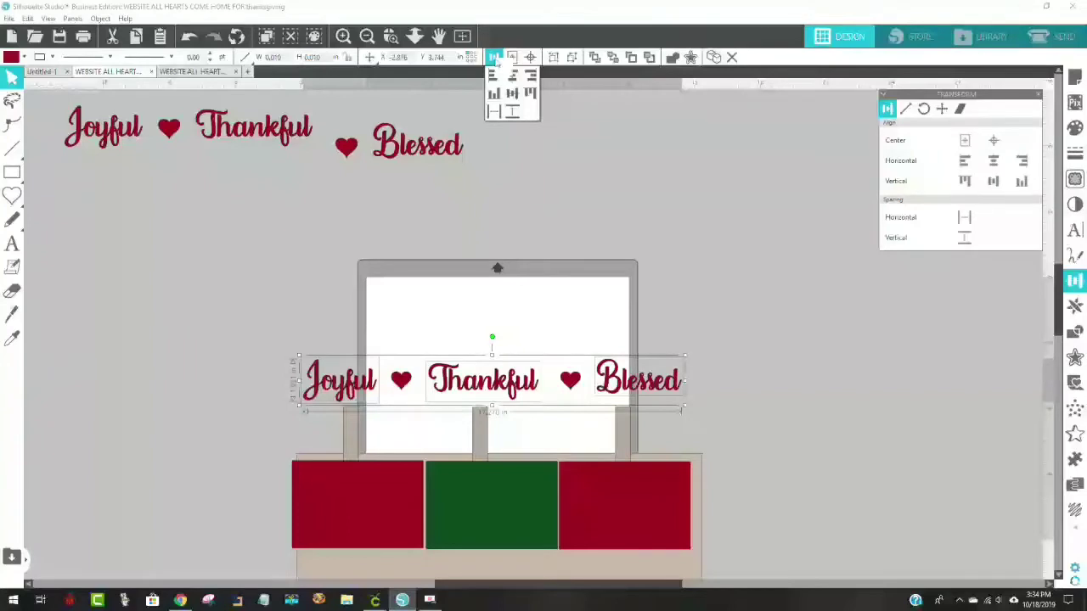
click(494, 95)
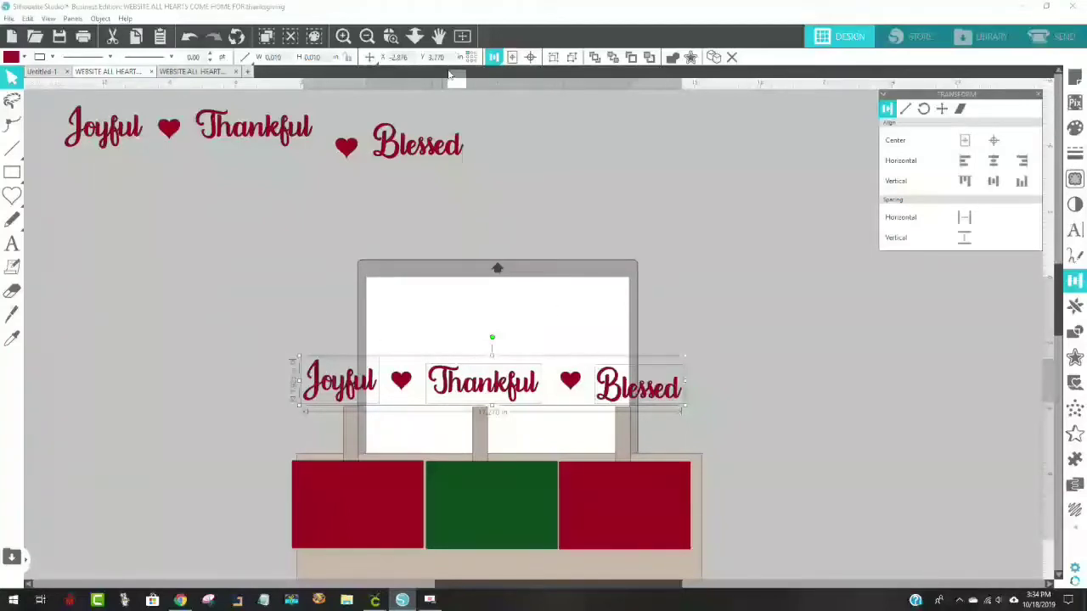
click(493, 57)
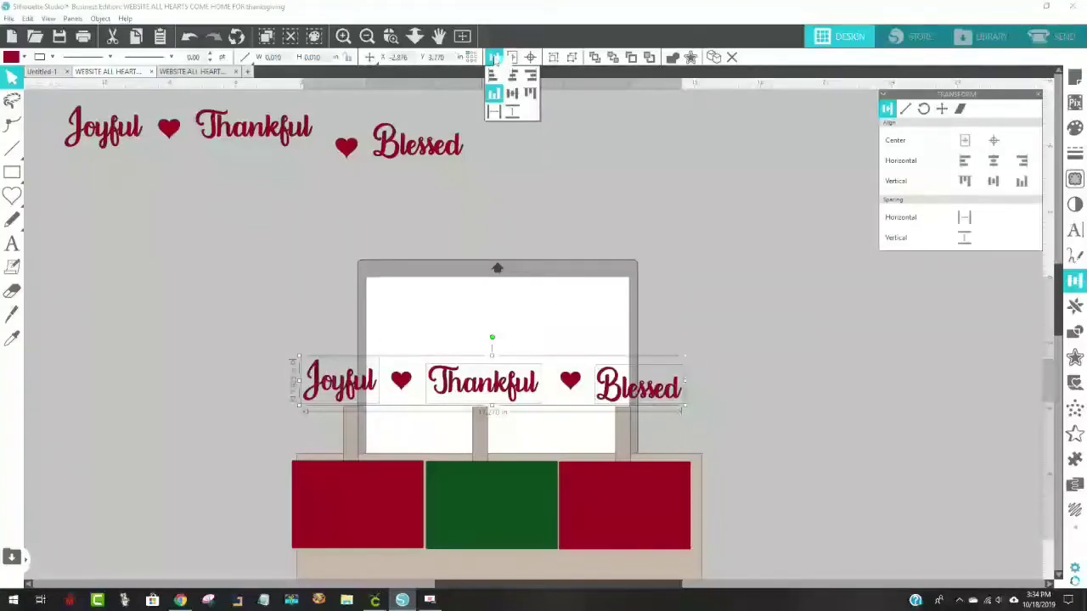
click(530, 95)
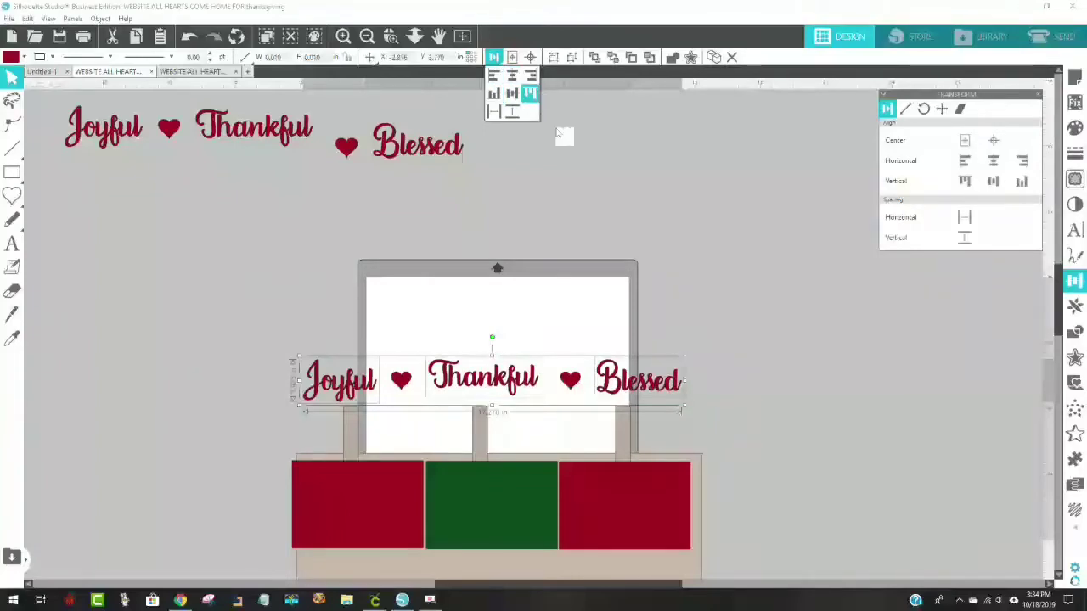
click(774, 260)
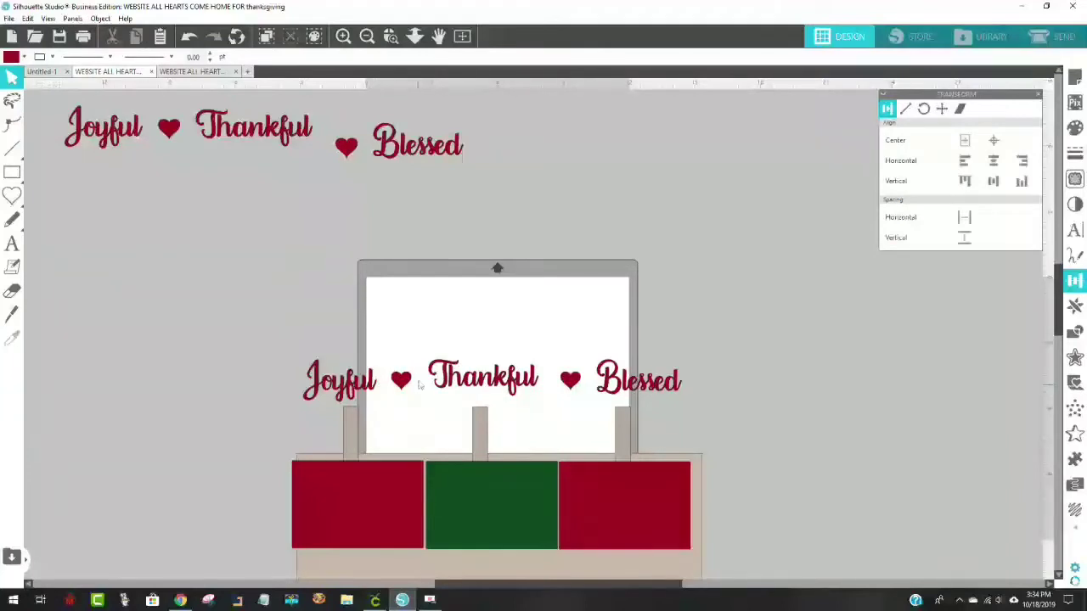
Align the three words Joyful, Thankful and Blessed with Align Middle
click(349, 390)
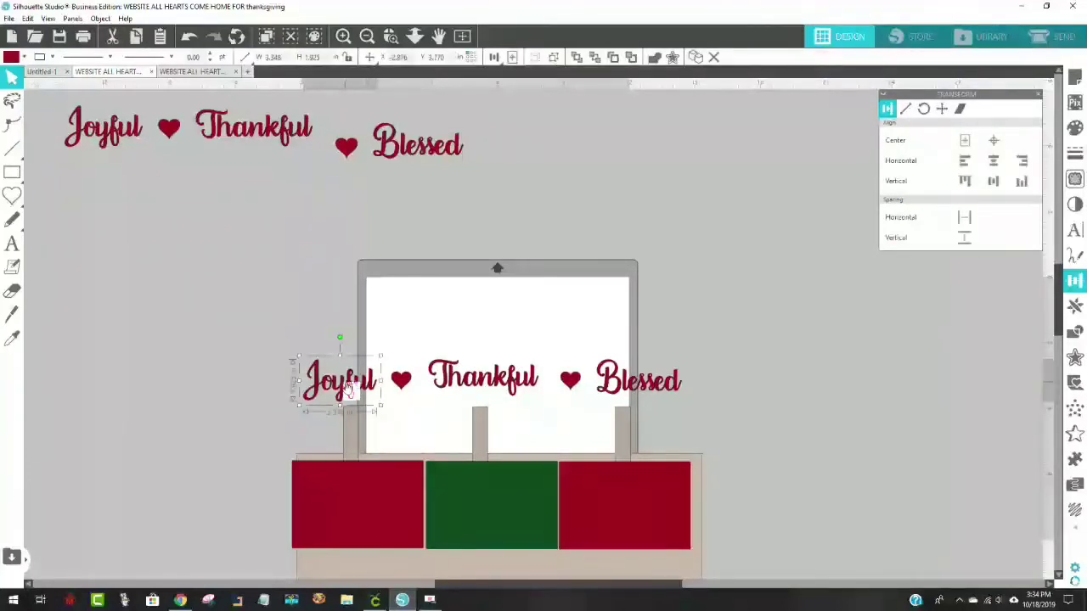
shift+click(466, 380)
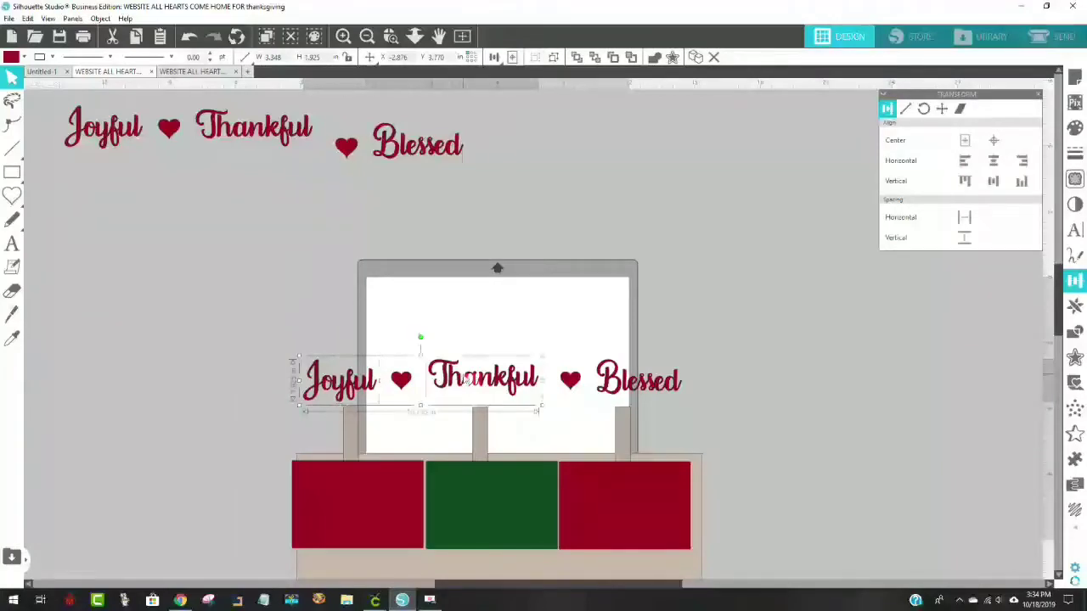
shift+click(642, 390)
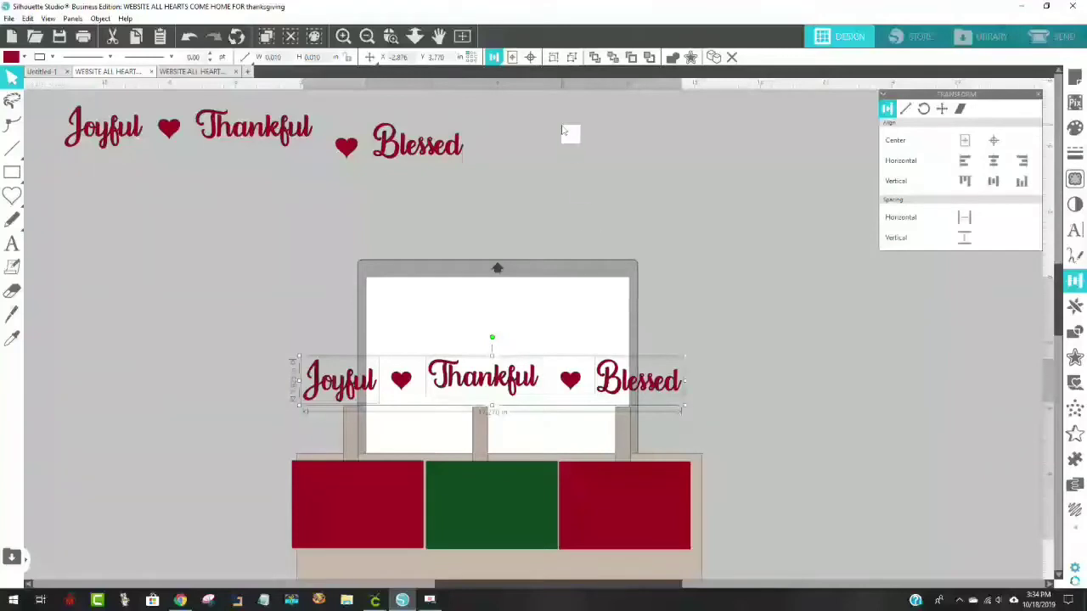
click(493, 57)
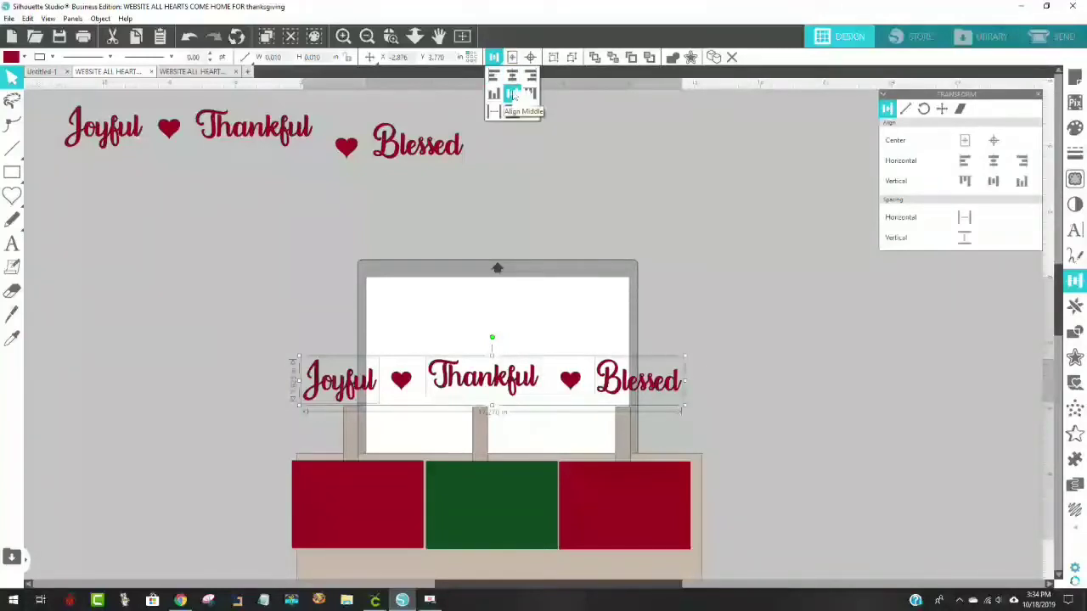
click(513, 95)
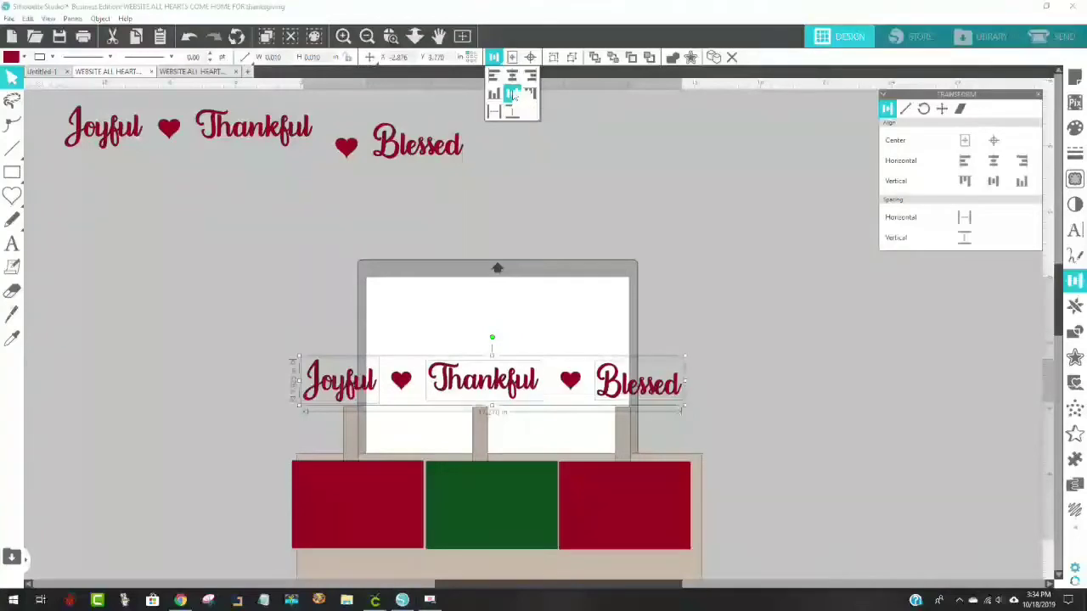
click(724, 289)
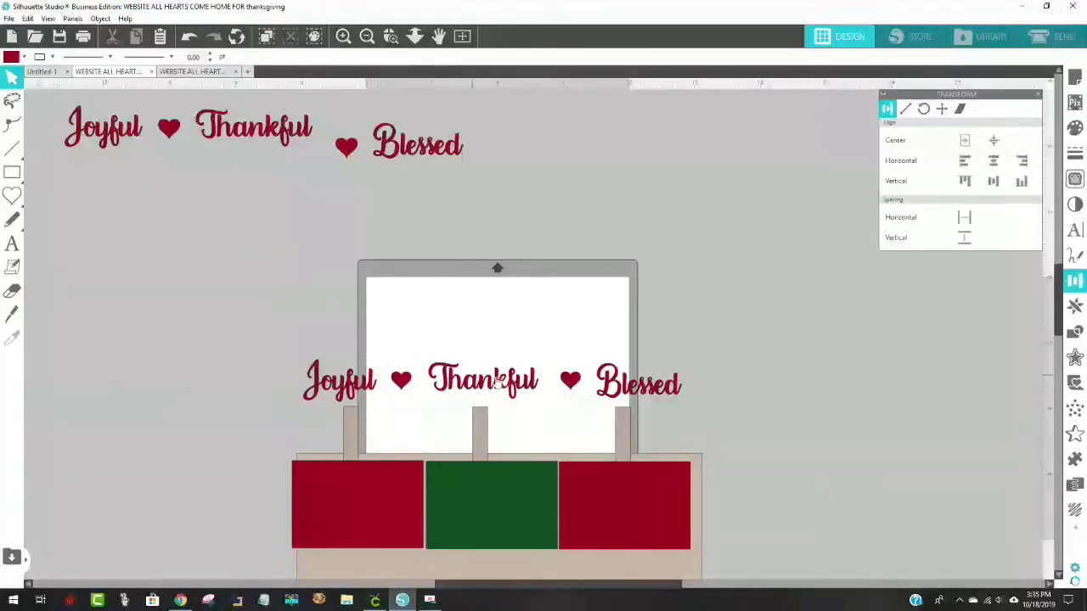
Select the two hearts on either side of Thankful and align them vertically with each other
click(403, 381)
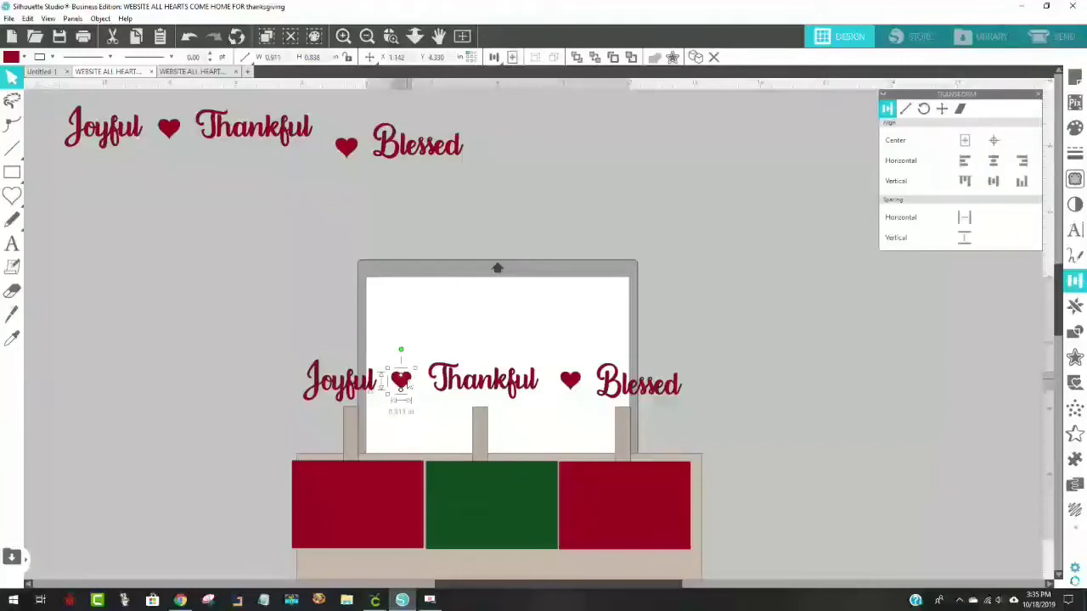
shift+click(571, 384)
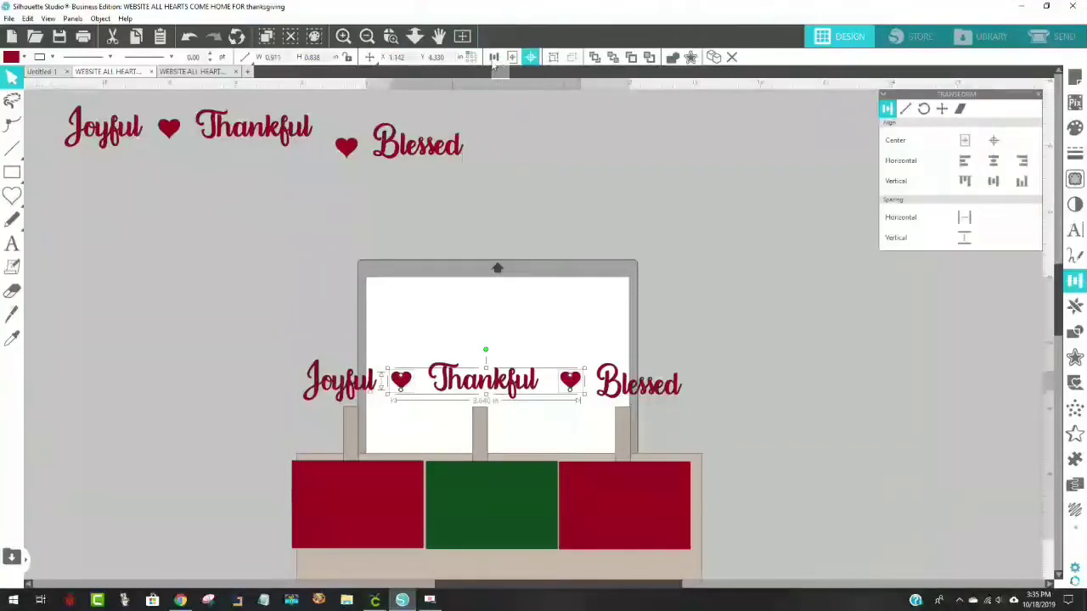
mouse_move(495, 58)
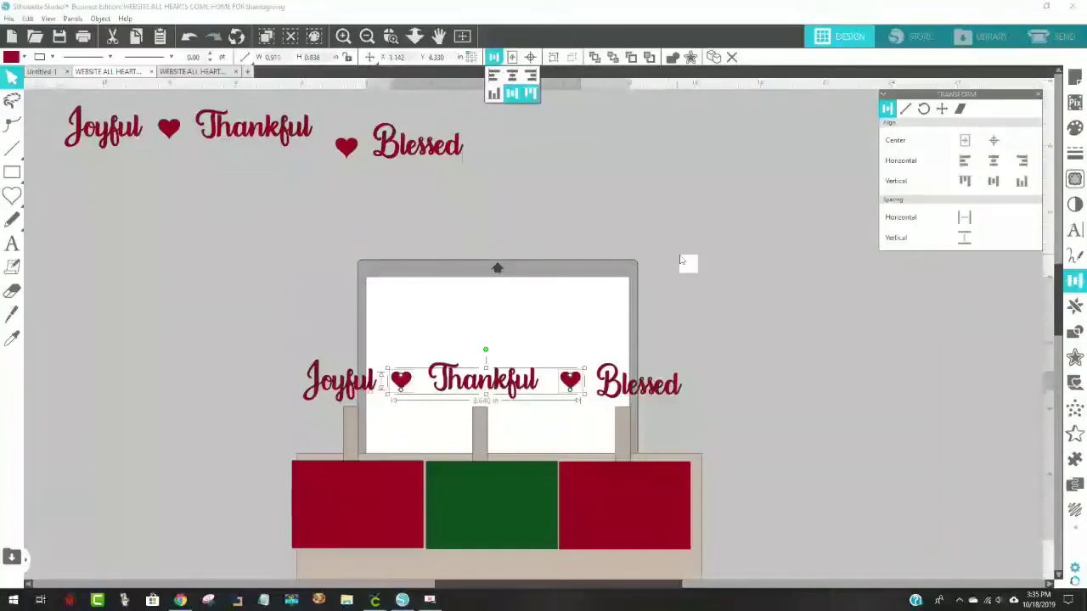
click(694, 298)
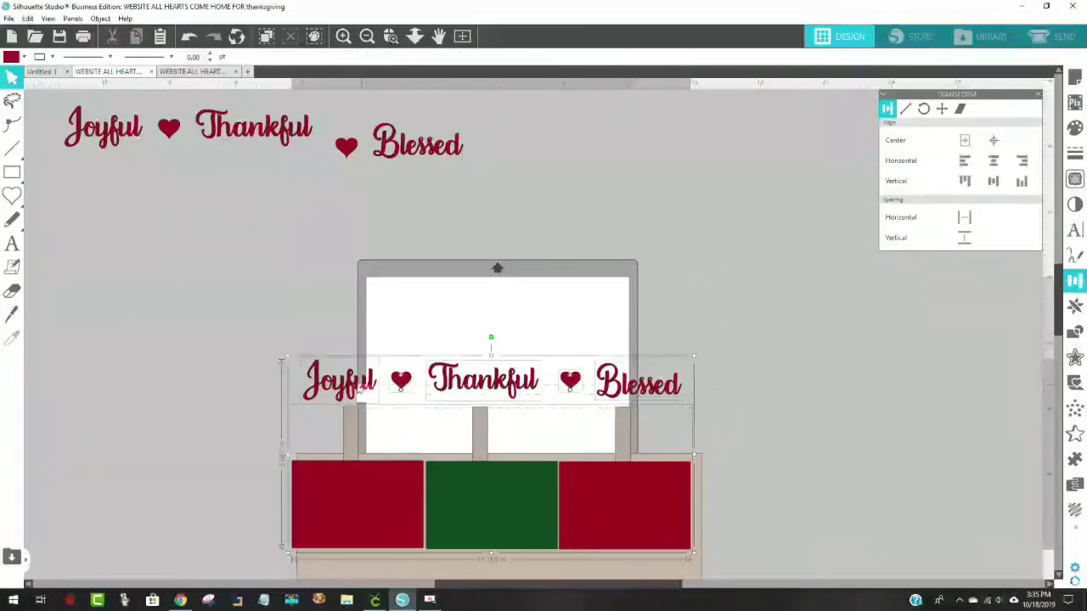
Group the three words with the two hearts between them and move the group up above the page
drag(308, 364, 679, 387)
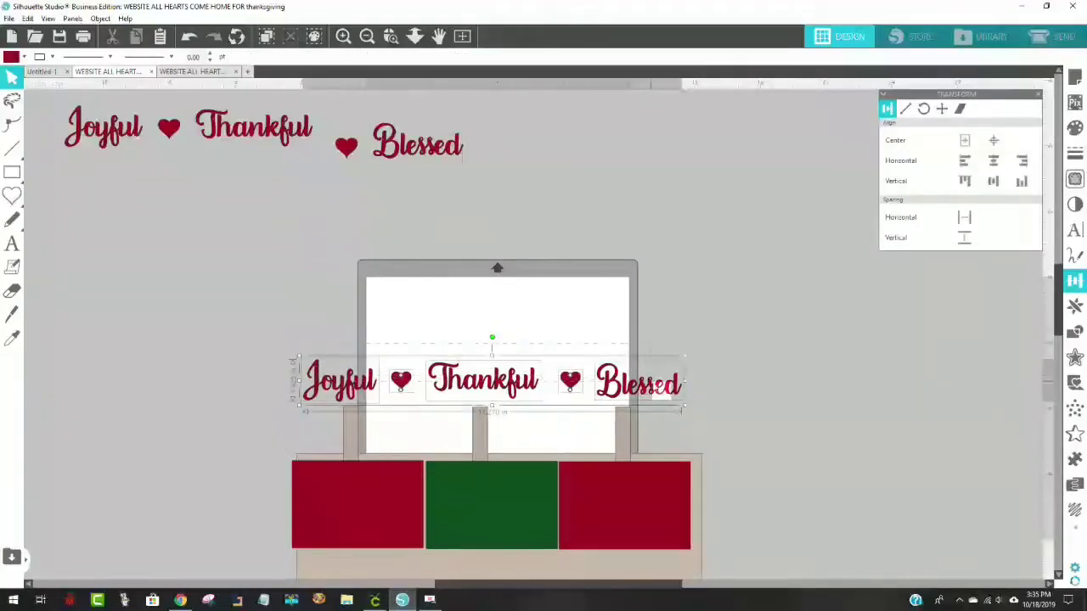
right_click(652, 385)
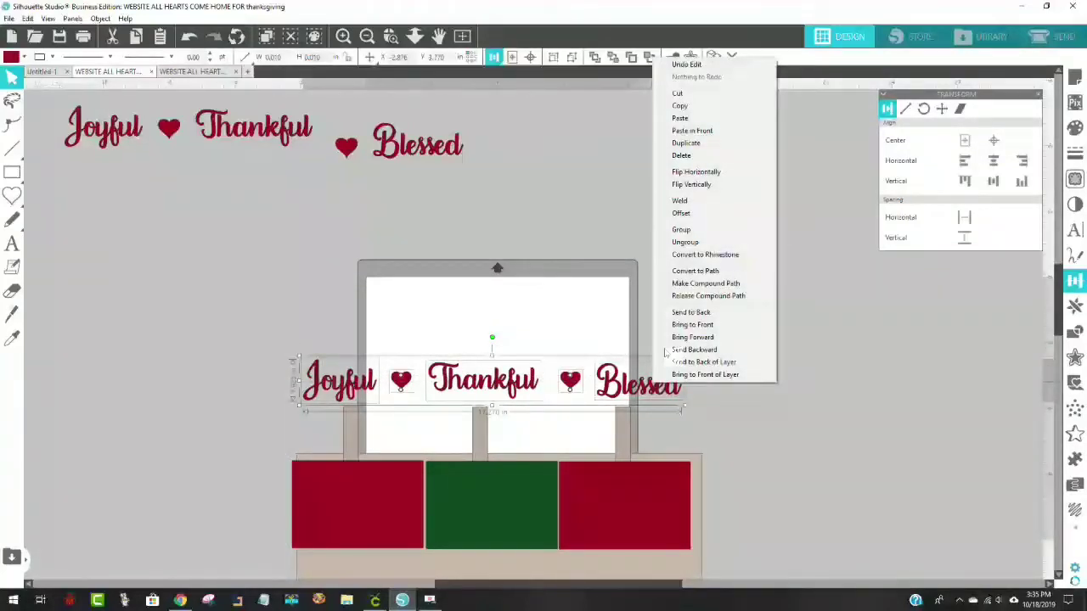
click(684, 243)
drag(565, 391, 557, 236)
Move the rectangles and strips group off to the left of the board and place the empty board over the lower part of the page
drag(535, 463, 535, 263)
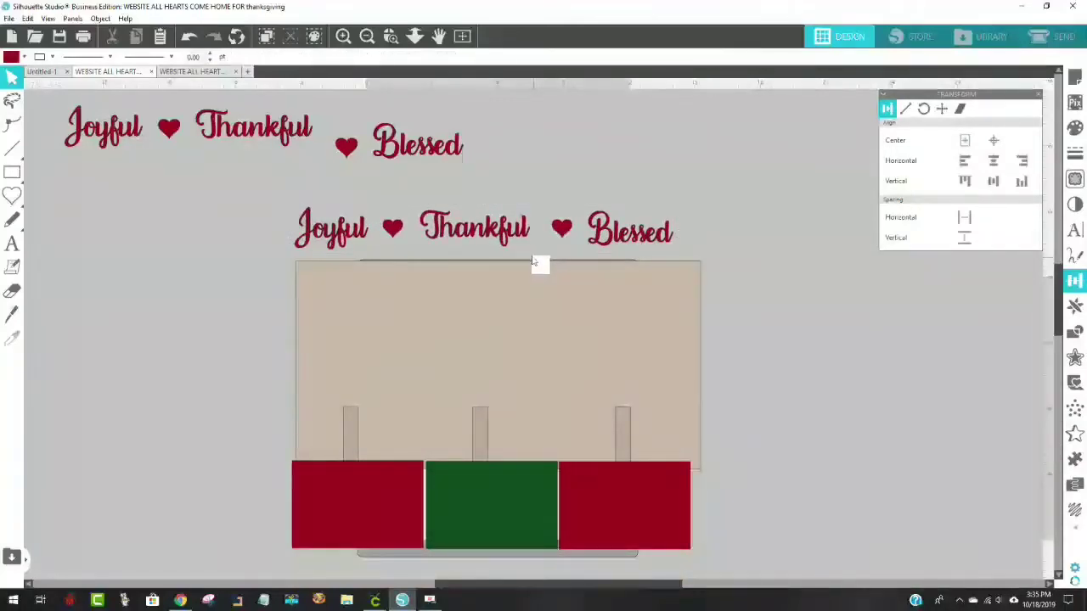
drag(654, 500, 146, 417)
drag(422, 405, 458, 382)
mouse_move(500, 239)
mouse_down()
mouse_move(501, 285)
mouse_move(494, 232)
mouse_up()
drag(485, 283, 493, 388)
Select the Joyful, Thankful, Blessed line above the board and try making it a compound path
click(456, 231)
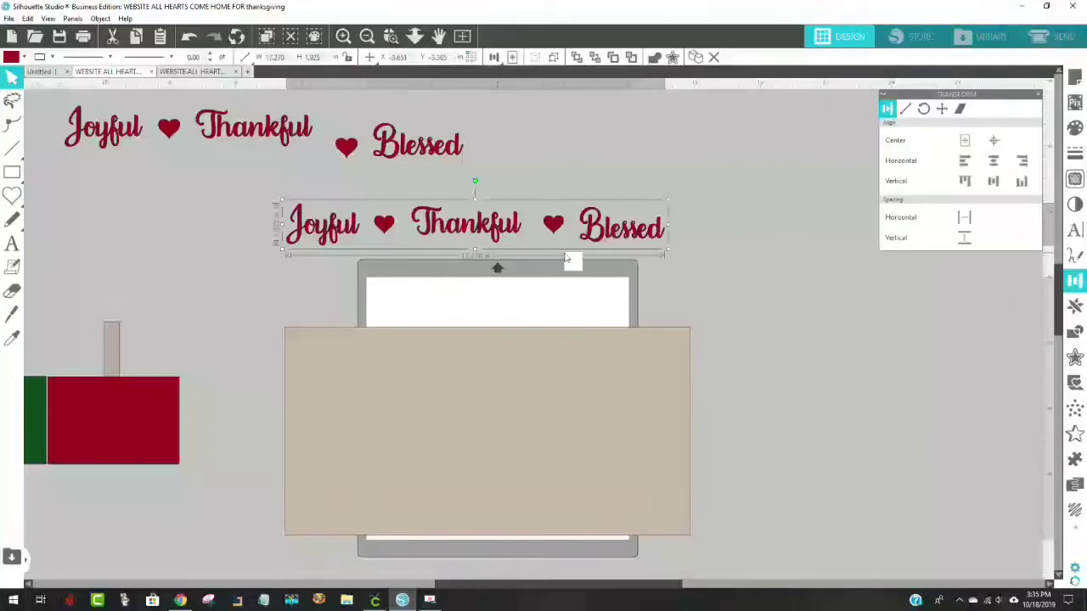
click(712, 240)
click(611, 235)
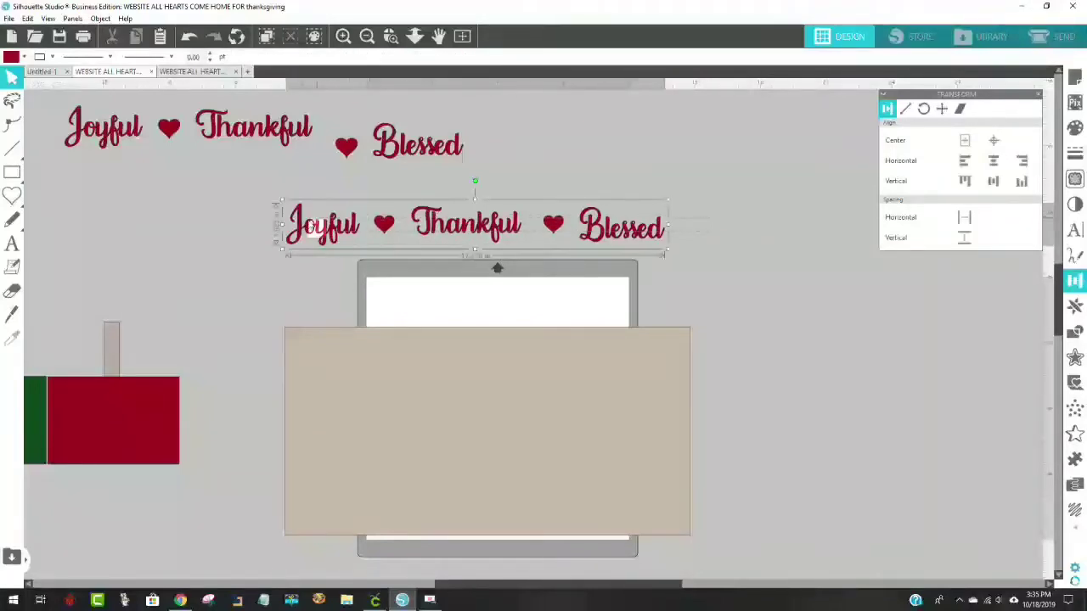
click(100, 18)
click(175, 152)
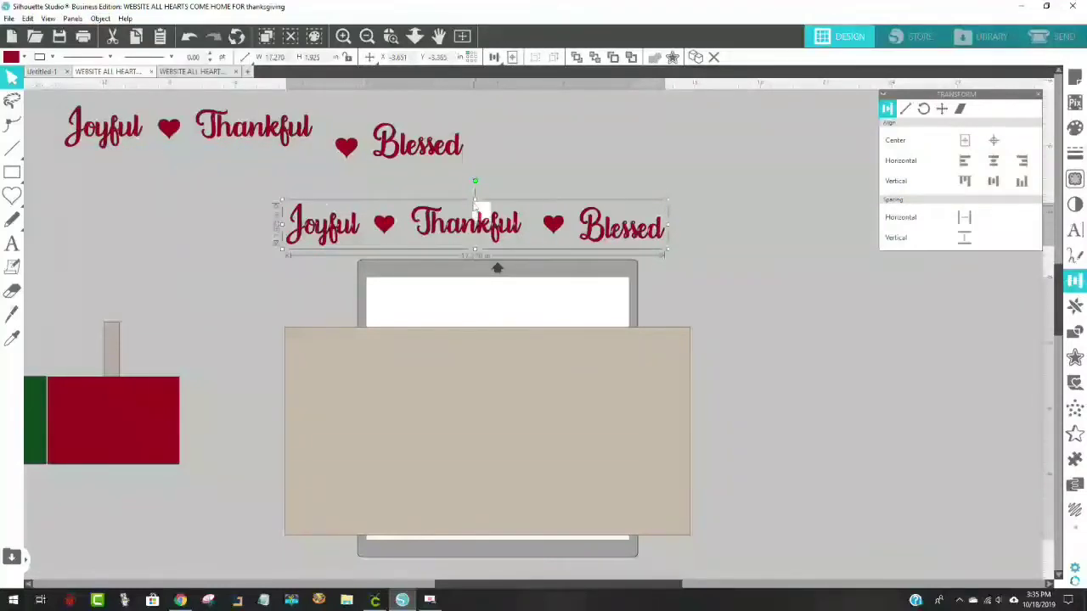
Shift the word line off to the left, and undo that move along with the latest edits
click(550, 179)
drag(472, 230, 394, 235)
click(478, 237)
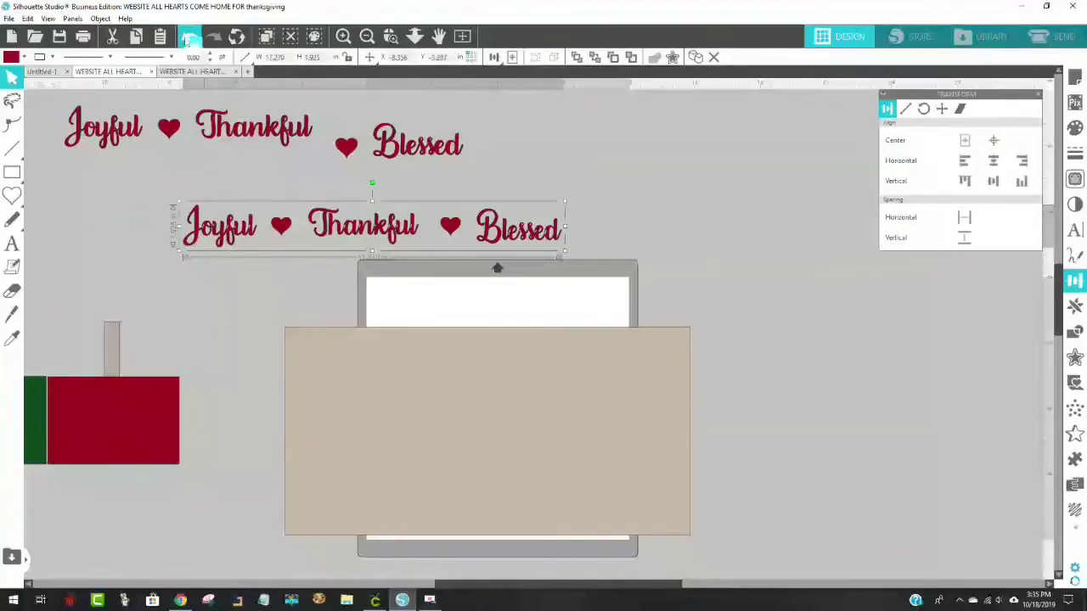
click(188, 37)
click(188, 37)
click(187, 38)
Weld the Joyful, Thankful, Blessed line and make its words and hearts a compound path
click(572, 197)
click(496, 223)
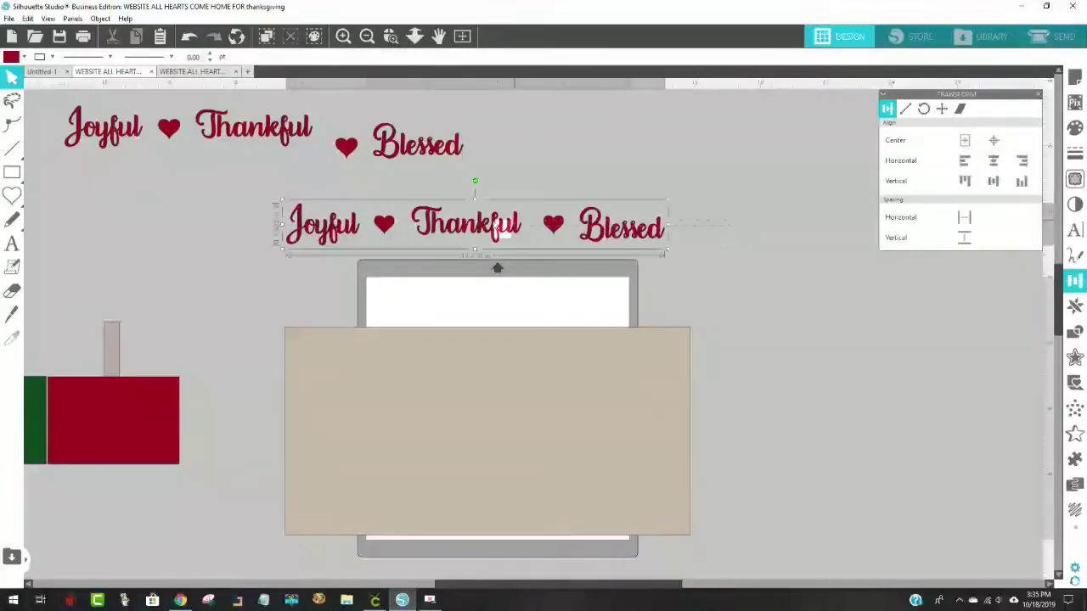
right_click(330, 218)
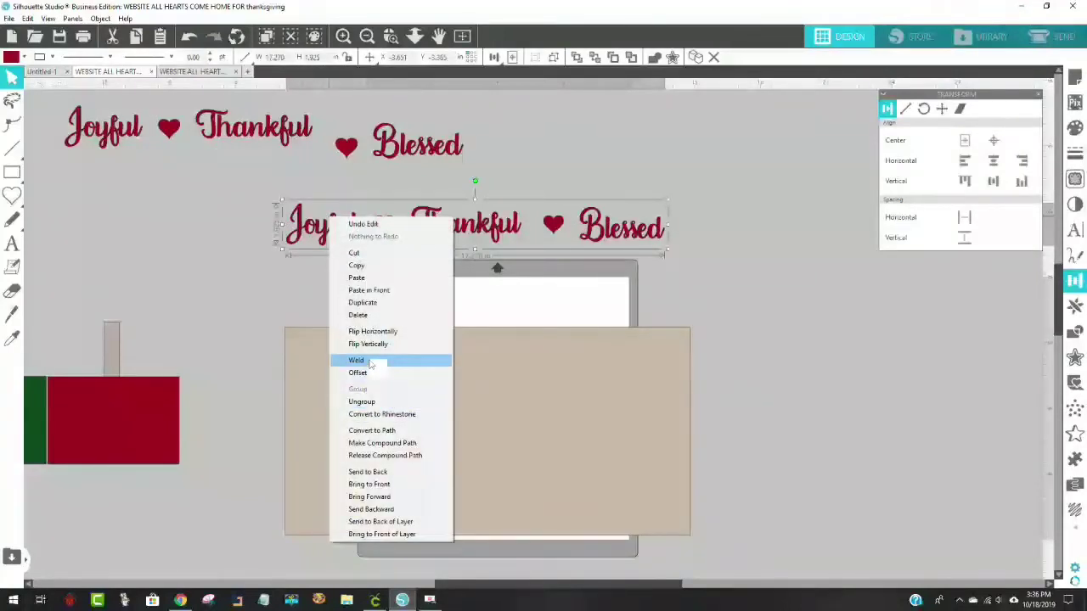
click(372, 361)
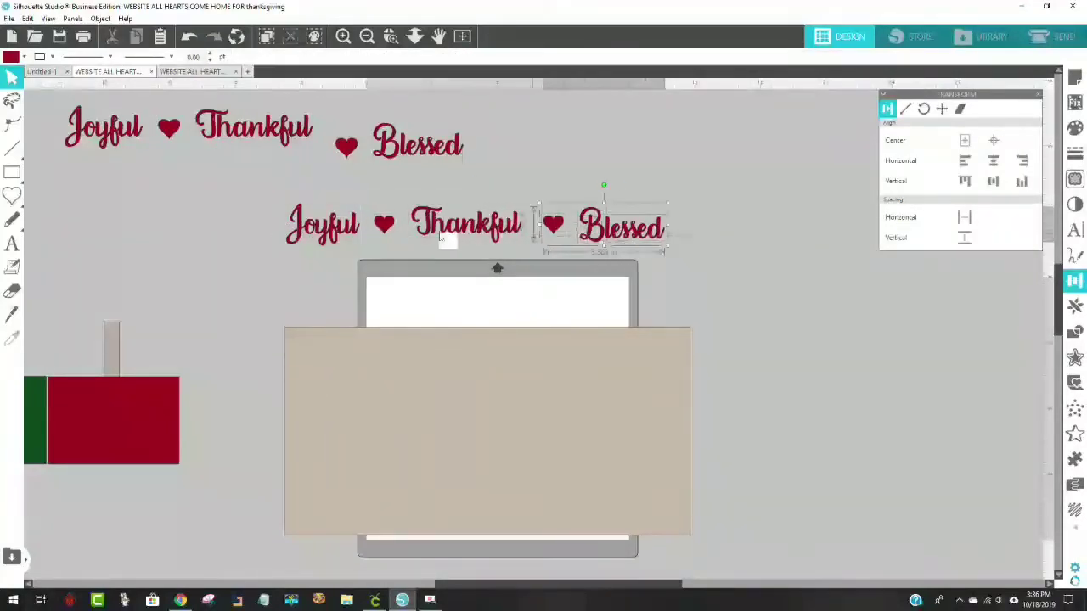
click(101, 18)
click(141, 152)
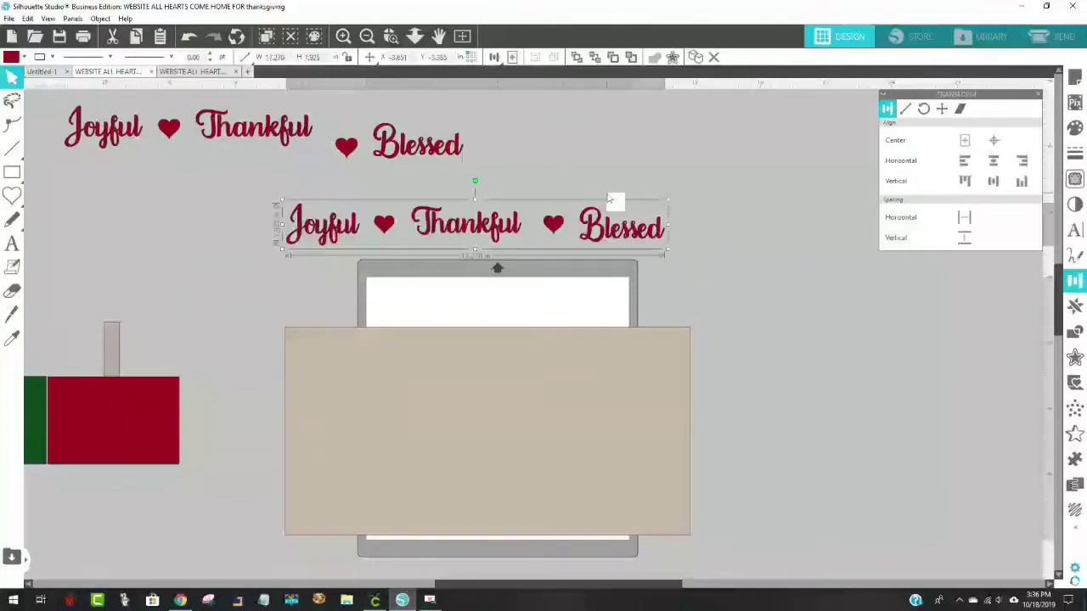
Undo the recent edits until the word line is back over the page, and move the line up above the page
click(189, 36)
click(189, 36)
click(189, 36)
click(188, 36)
click(188, 36)
click(188, 36)
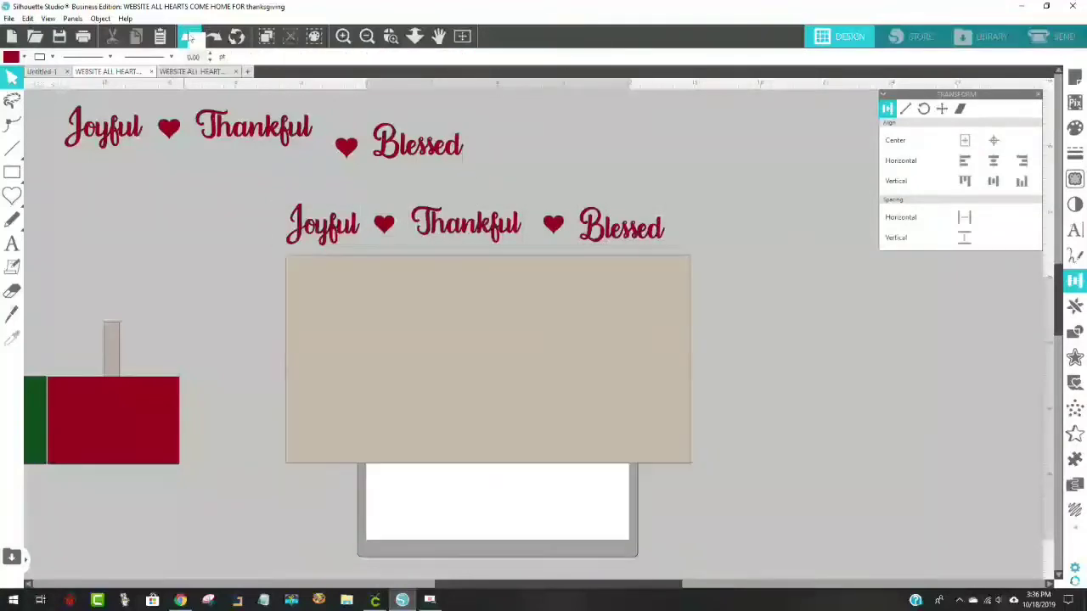
click(188, 36)
click(459, 242)
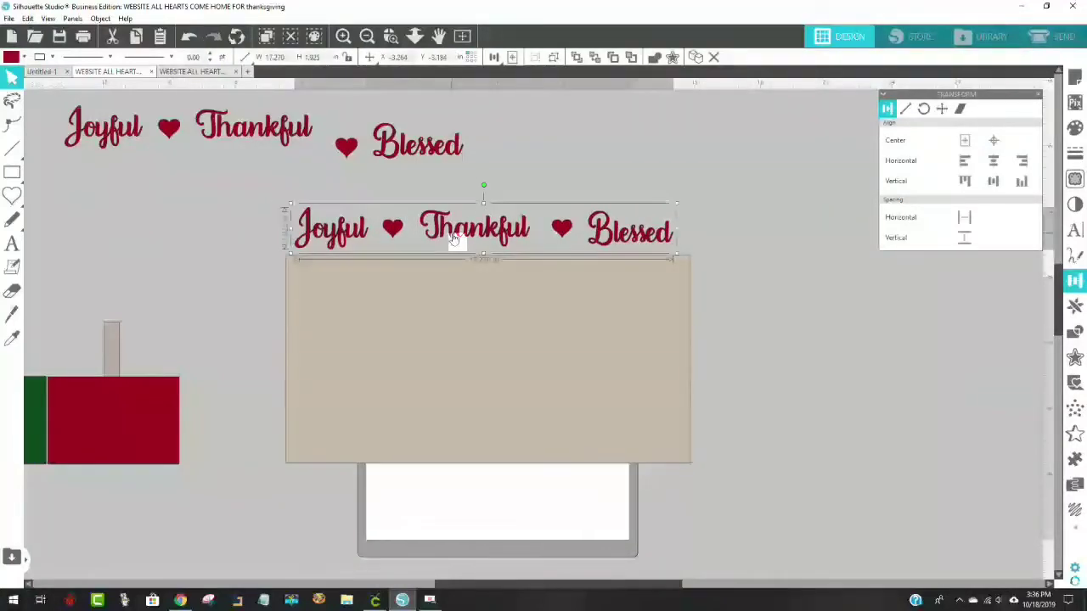
click(188, 37)
click(188, 37)
click(189, 36)
click(188, 37)
click(188, 36)
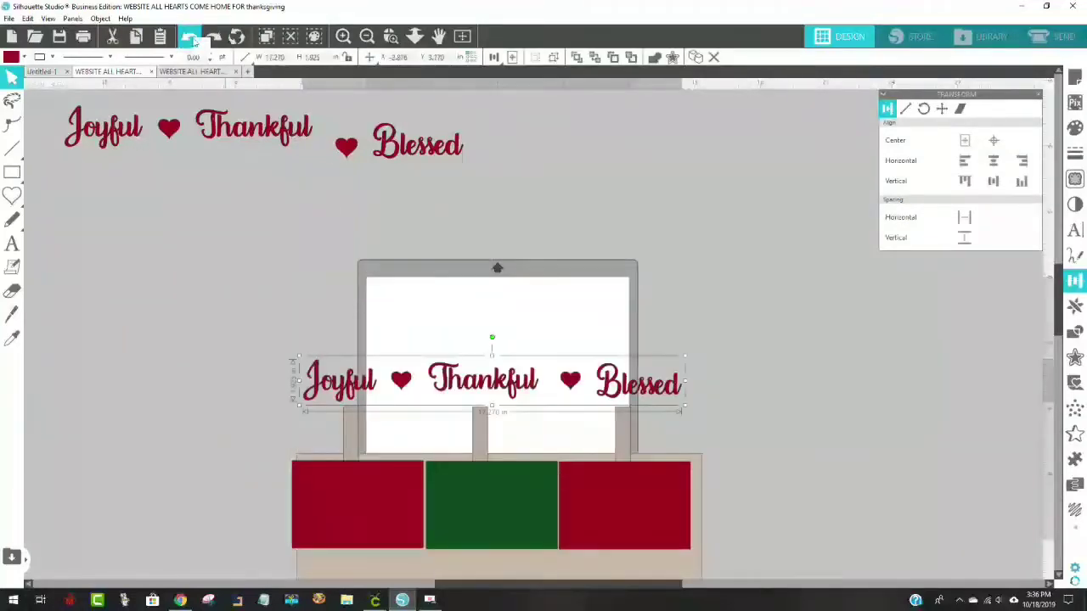
drag(432, 371, 443, 202)
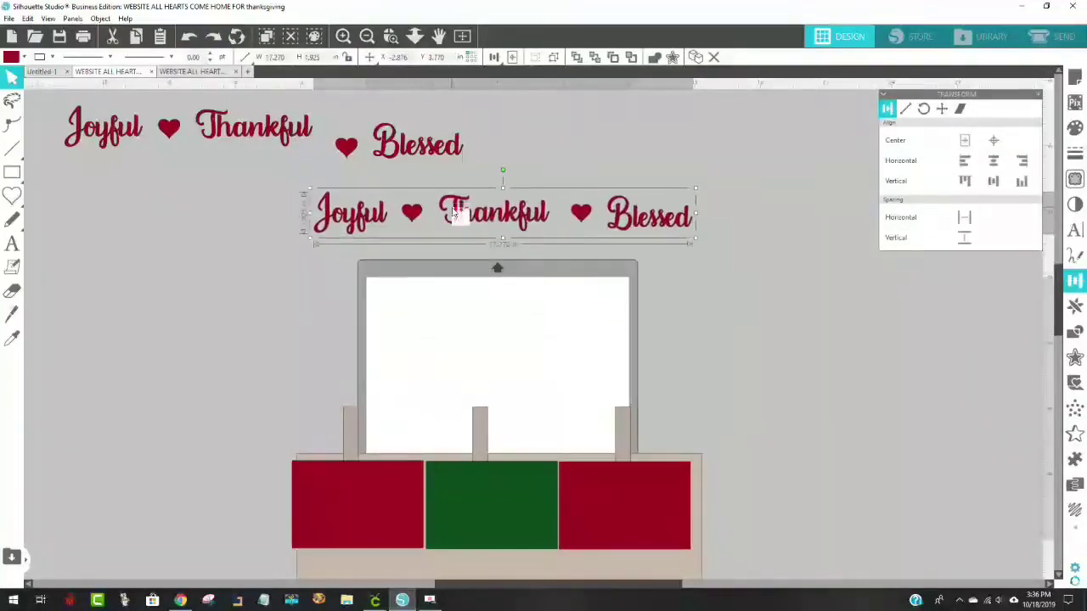
Examine the joined letters of Thankful up close to check how they overlap before combining the line
click(388, 39)
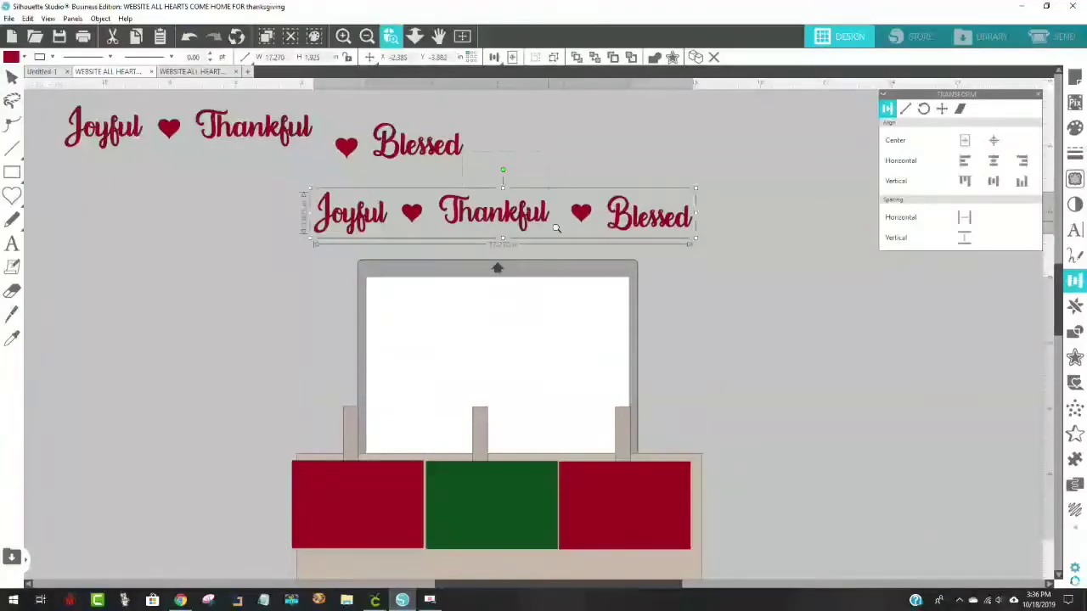
drag(542, 214, 584, 248)
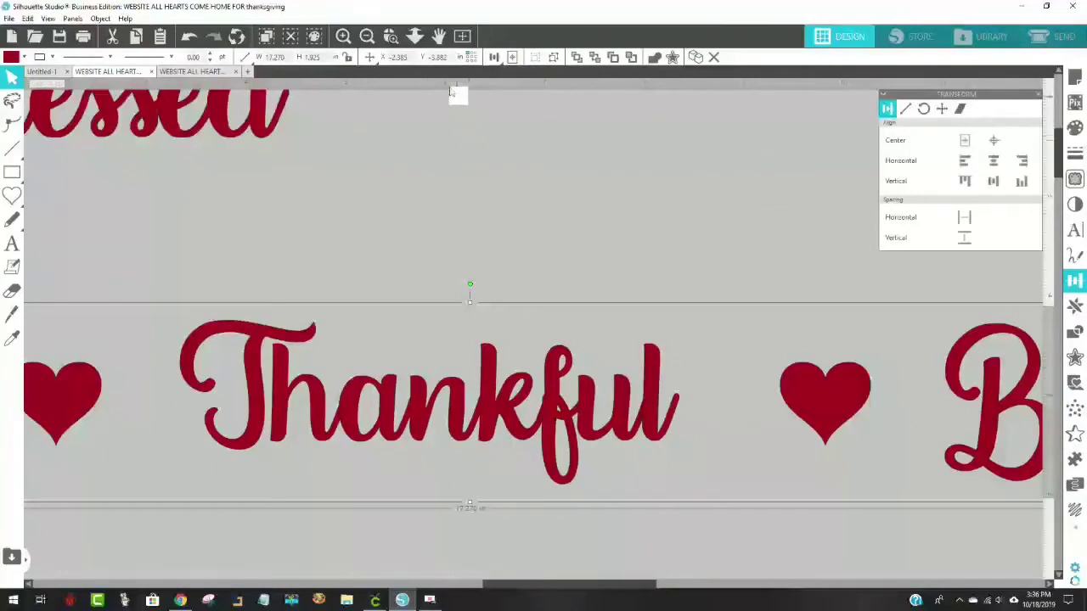
click(390, 36)
drag(464, 405, 512, 450)
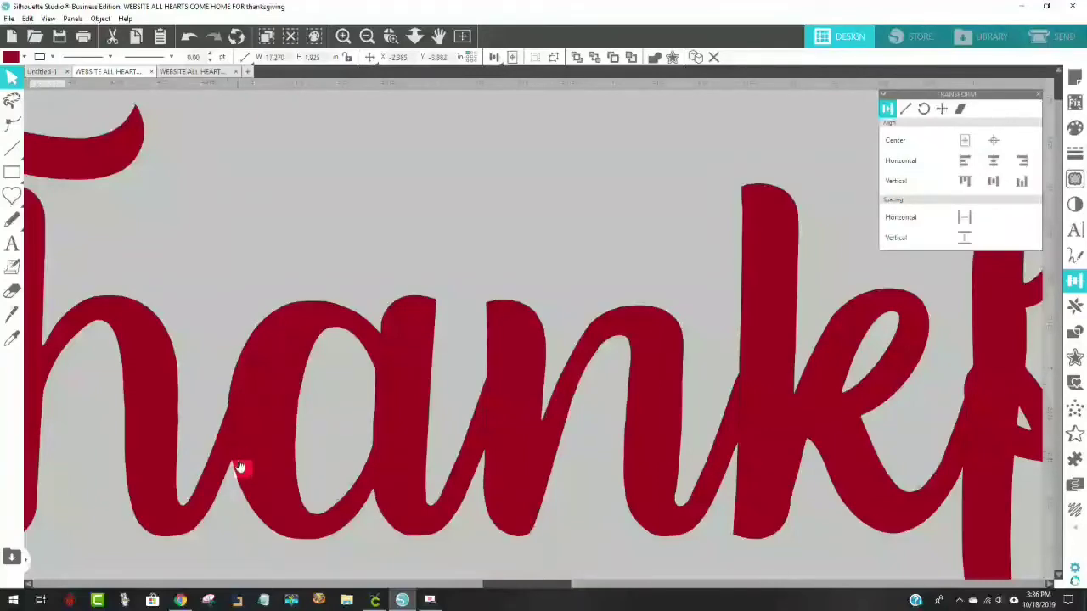
click(366, 37)
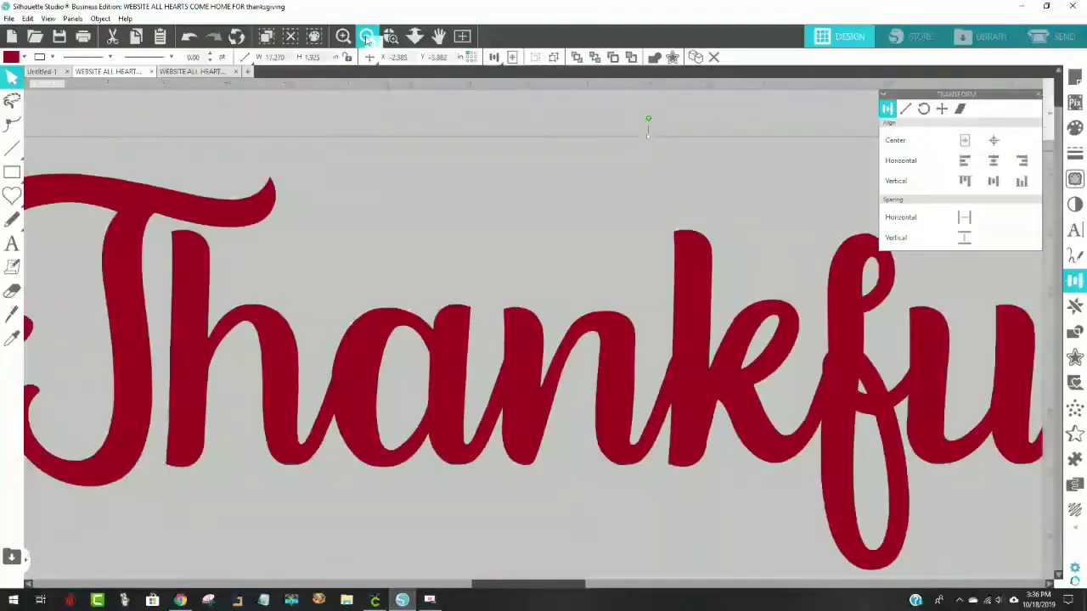
click(367, 37)
click(366, 36)
click(366, 36)
click(366, 37)
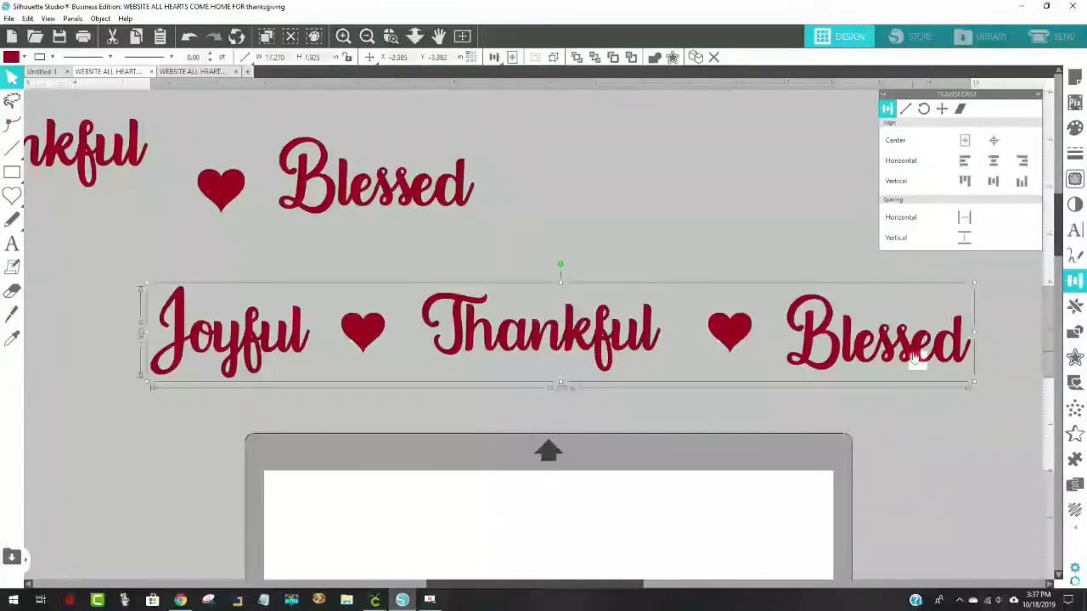
Try making the unwelded word line a compound path and inspect the letter overlaps in Thankful
click(100, 18)
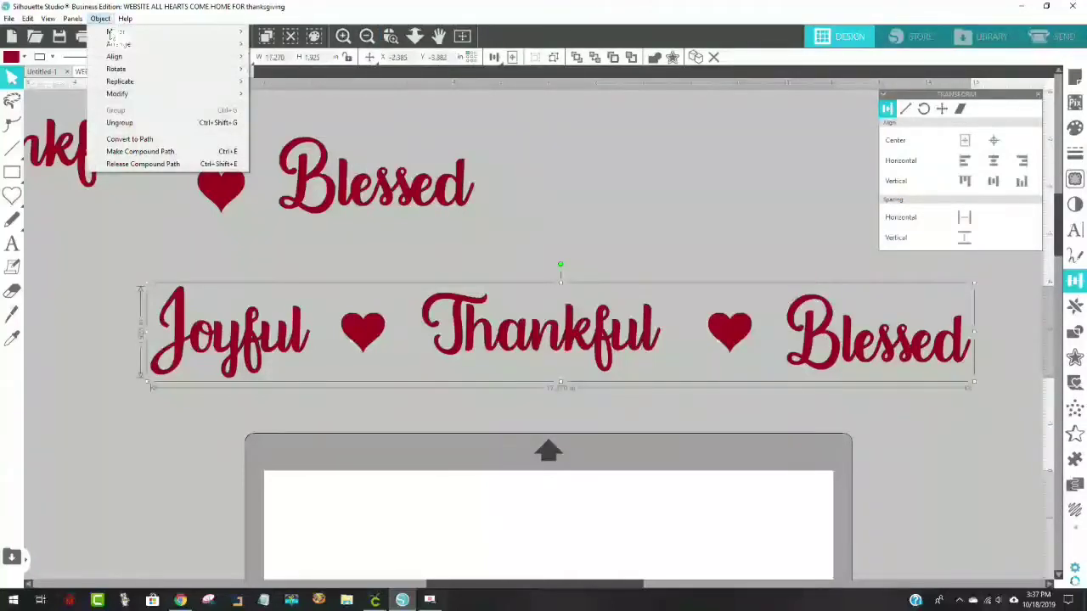
click(152, 153)
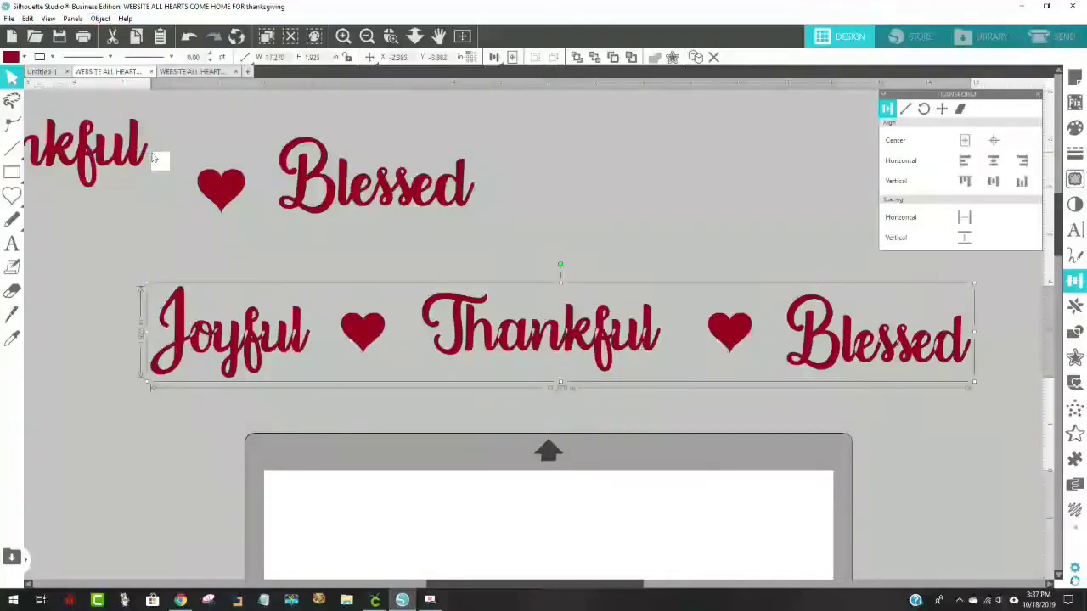
click(391, 36)
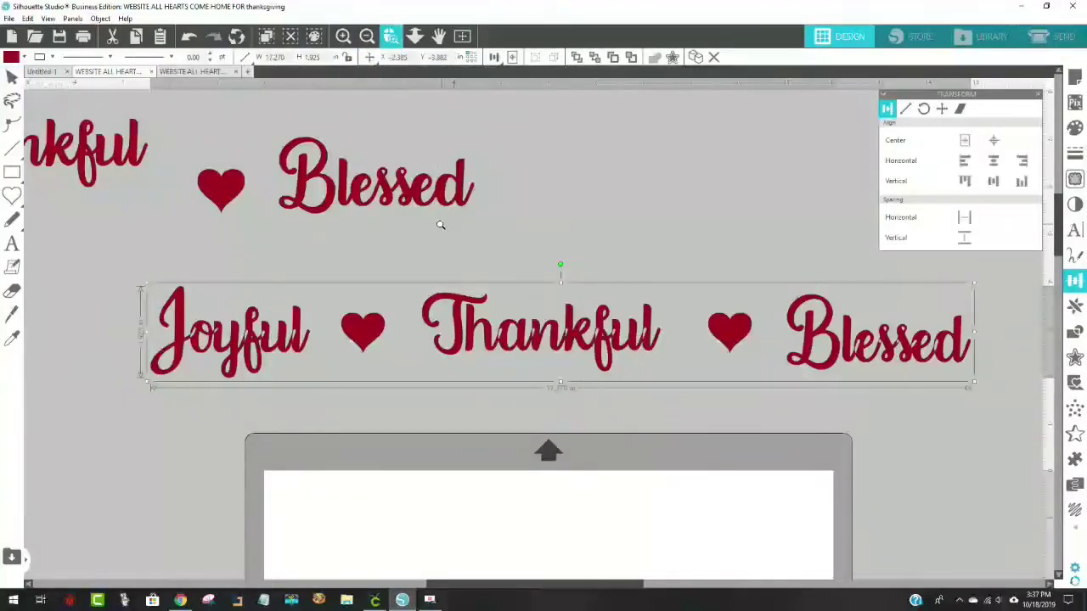
drag(655, 375, 655, 374)
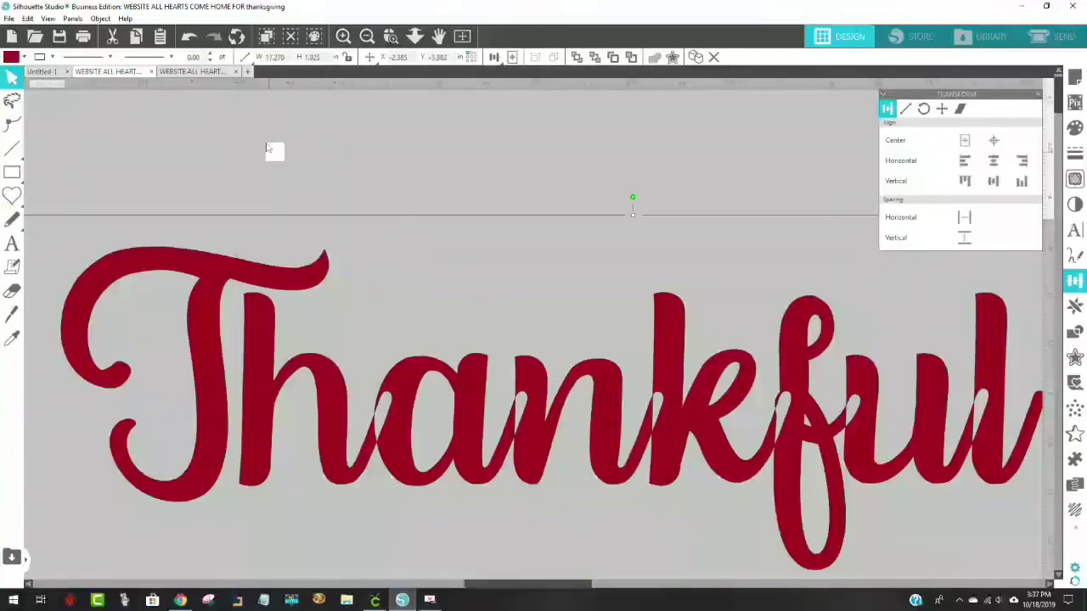
click(365, 40)
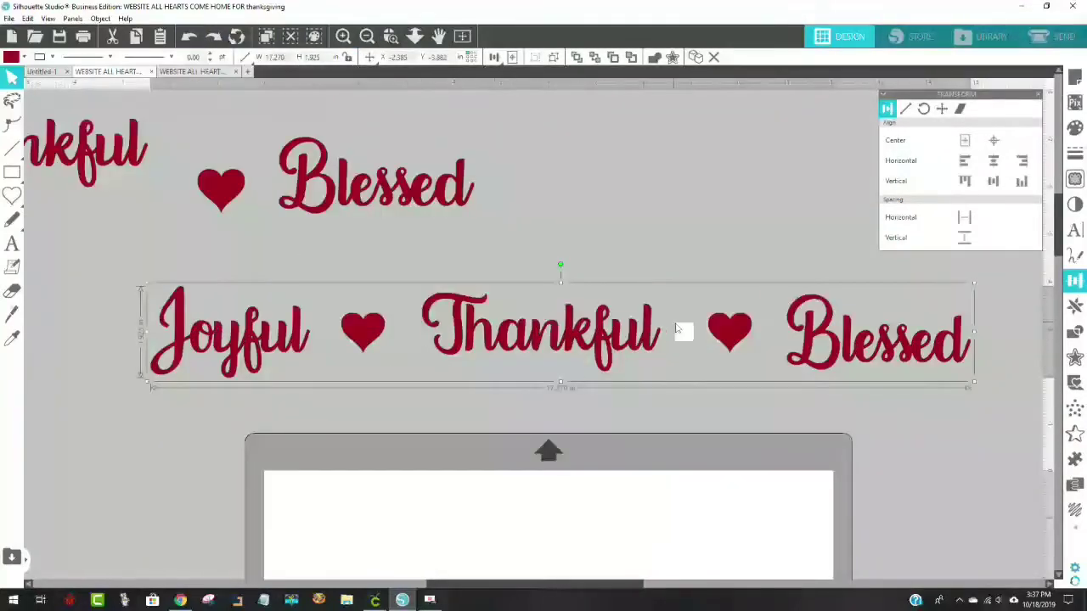
Weld the overlapping letters of the Joyful, Thankful, Blessed line
click(988, 389)
click(255, 361)
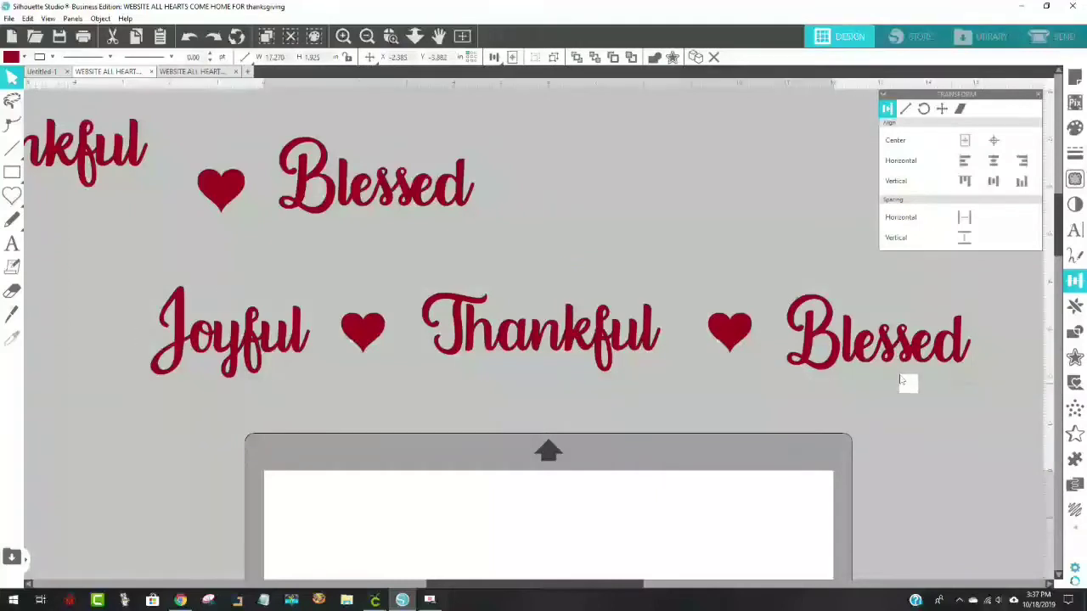
click(98, 19)
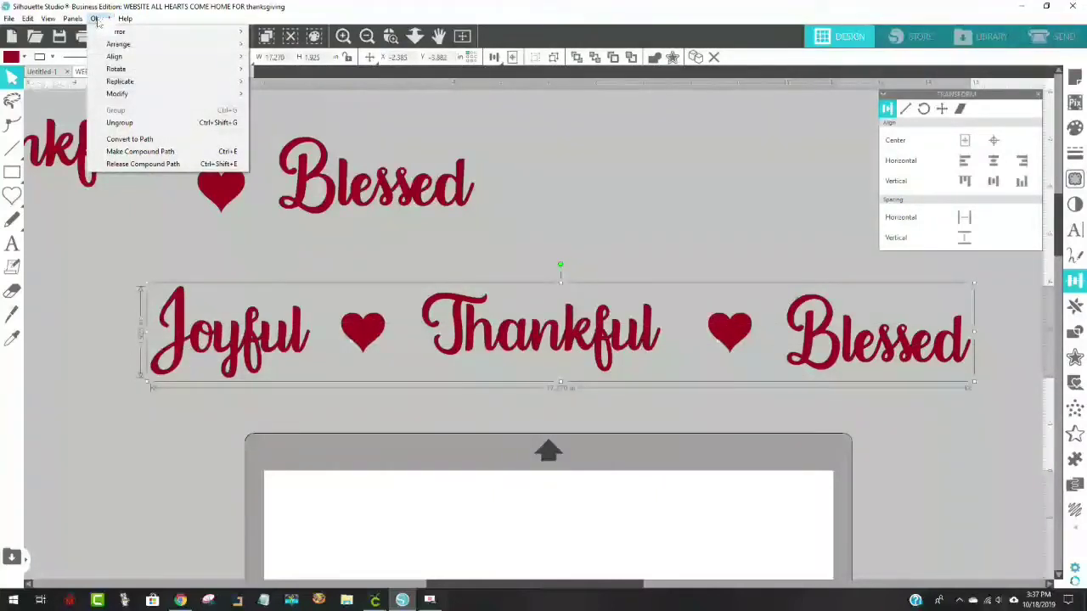
right_click(530, 341)
click(577, 154)
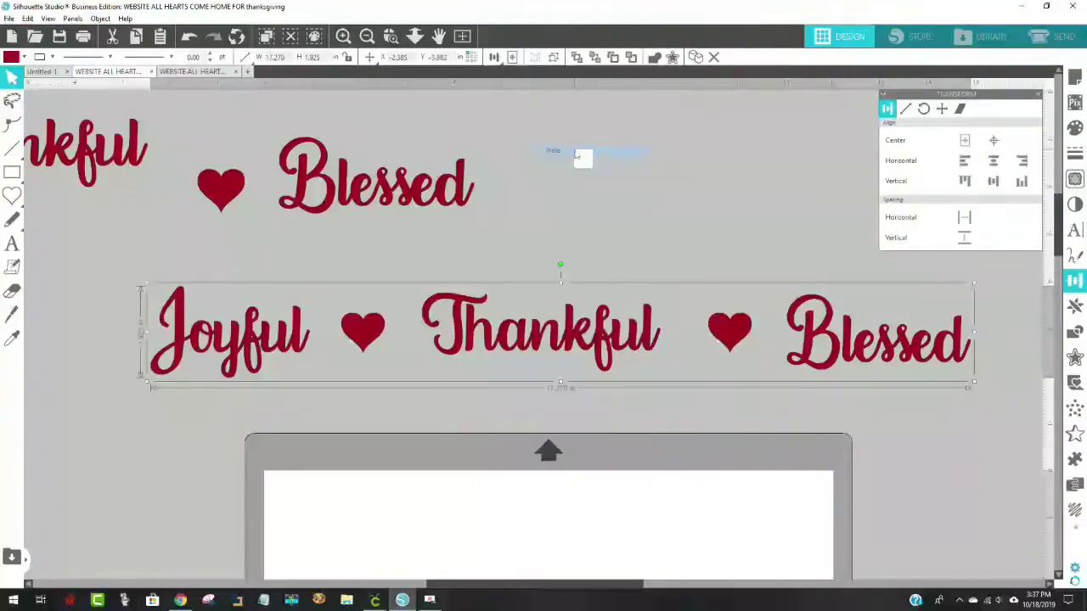
click(578, 158)
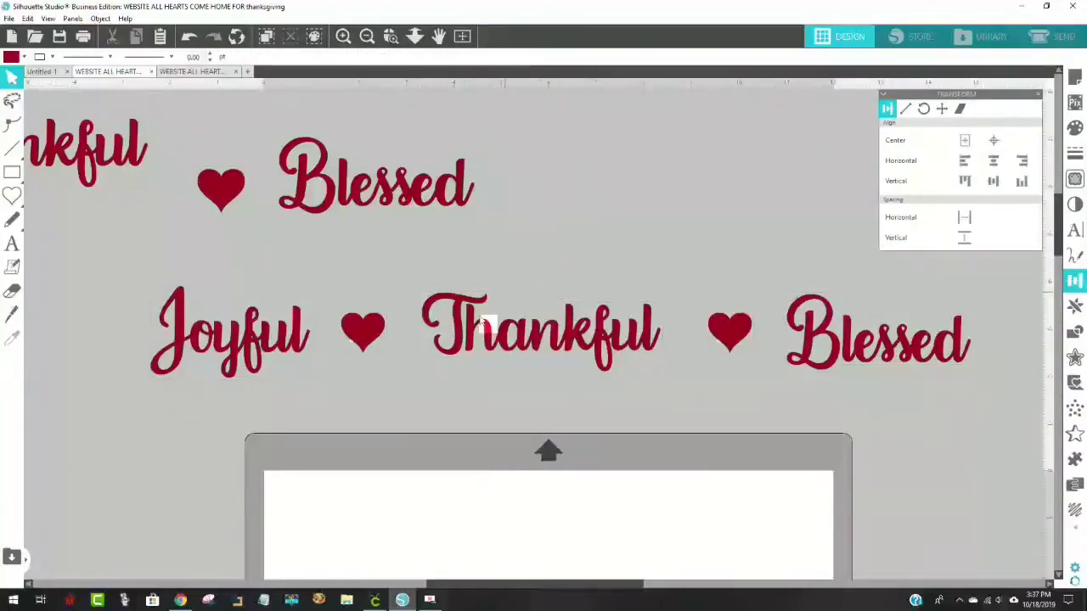
Select all the welded words and both hearts and make them one compound path
drag(143, 282, 983, 370)
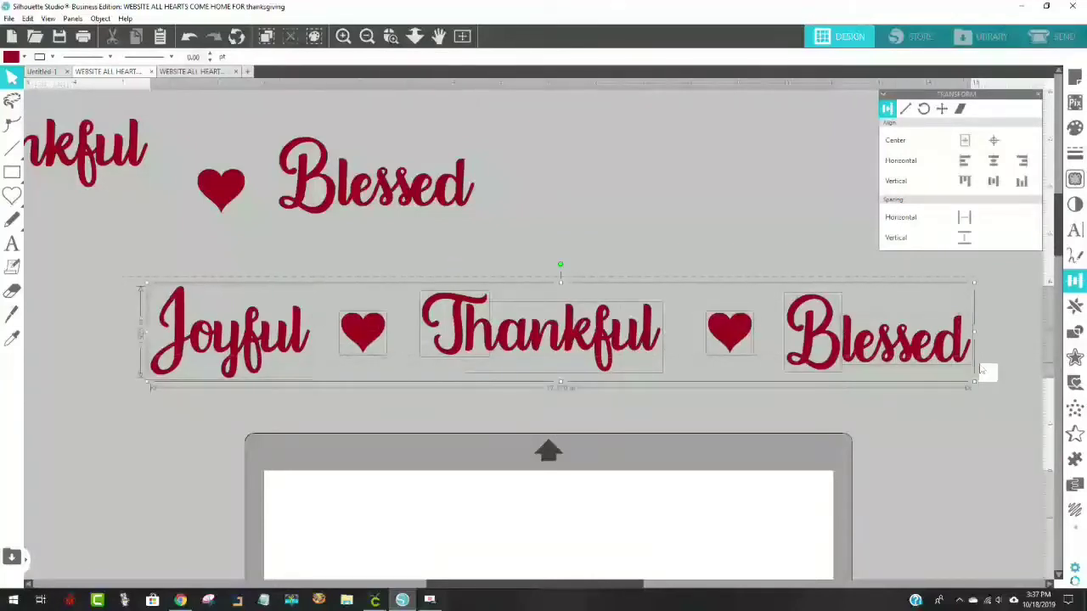
click(100, 18)
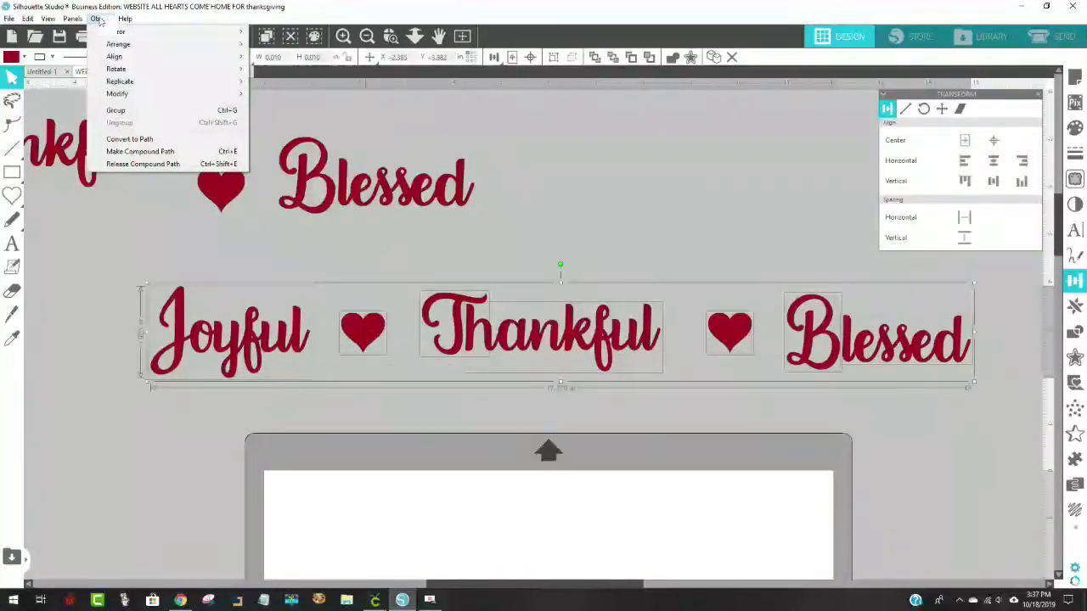
click(132, 153)
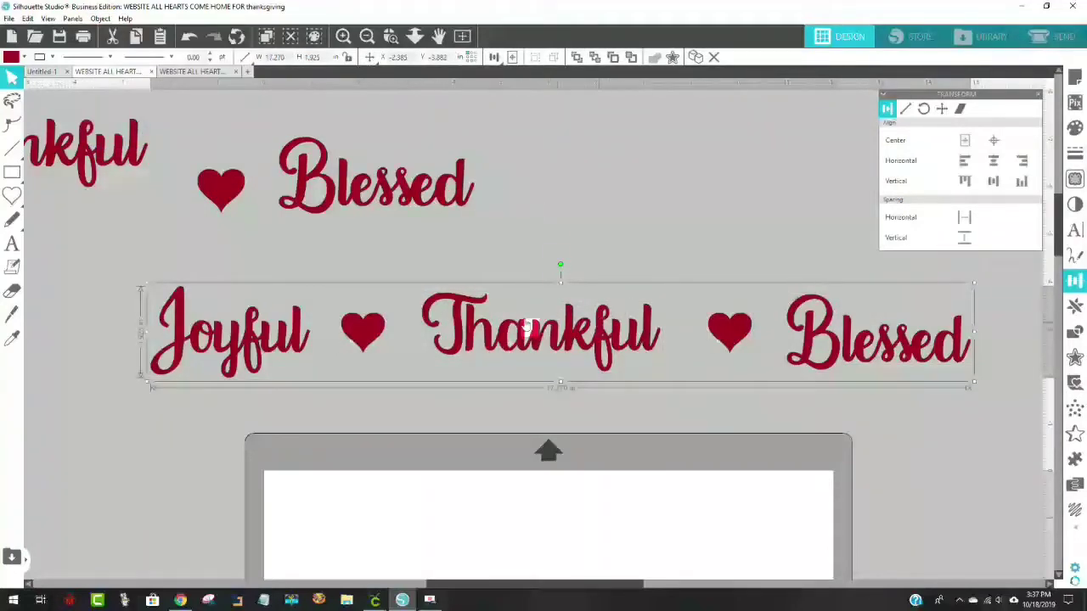
Delete the spare, unaligned copy of the Joyful, Thankful, Blessed line above the page
click(367, 36)
click(367, 36)
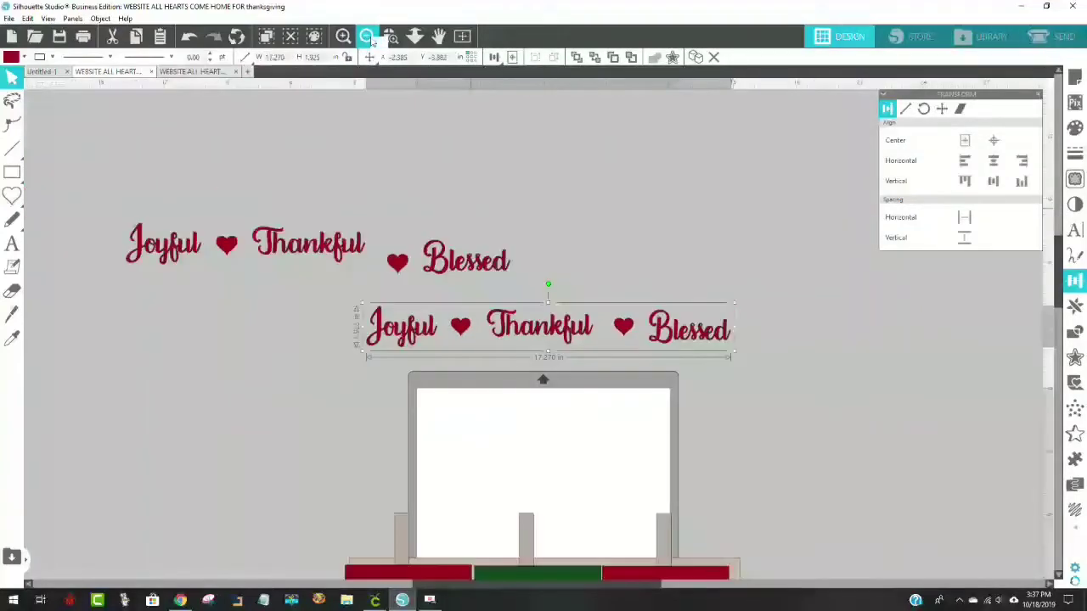
click(367, 37)
drag(252, 224, 529, 296)
key(Delete)
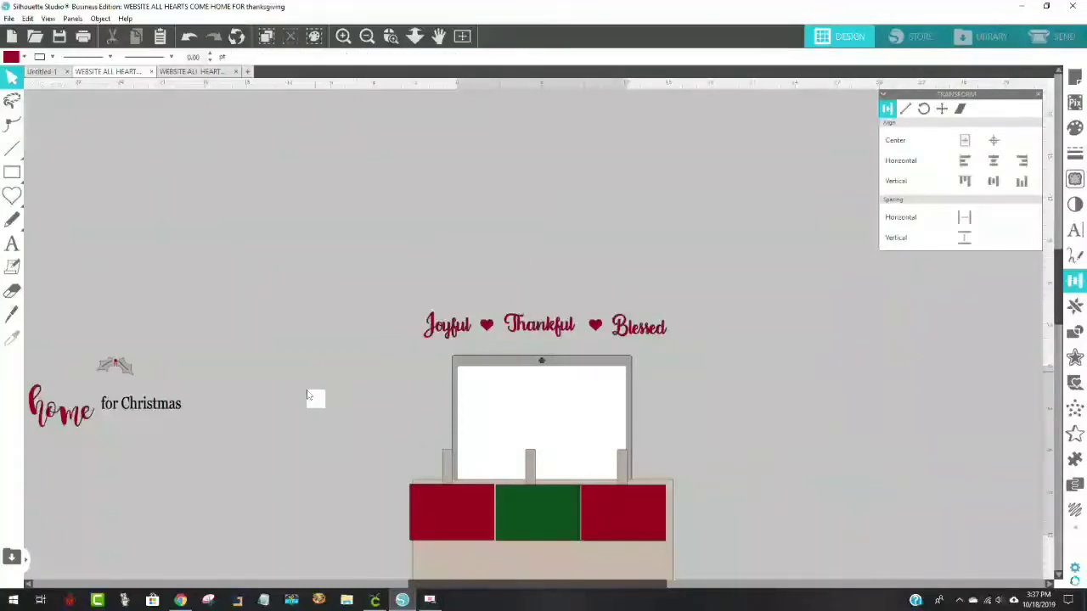
Delete the home for Christmas design, and the tan board with its three rectangles and strips
scroll(266, 459, left, 3)
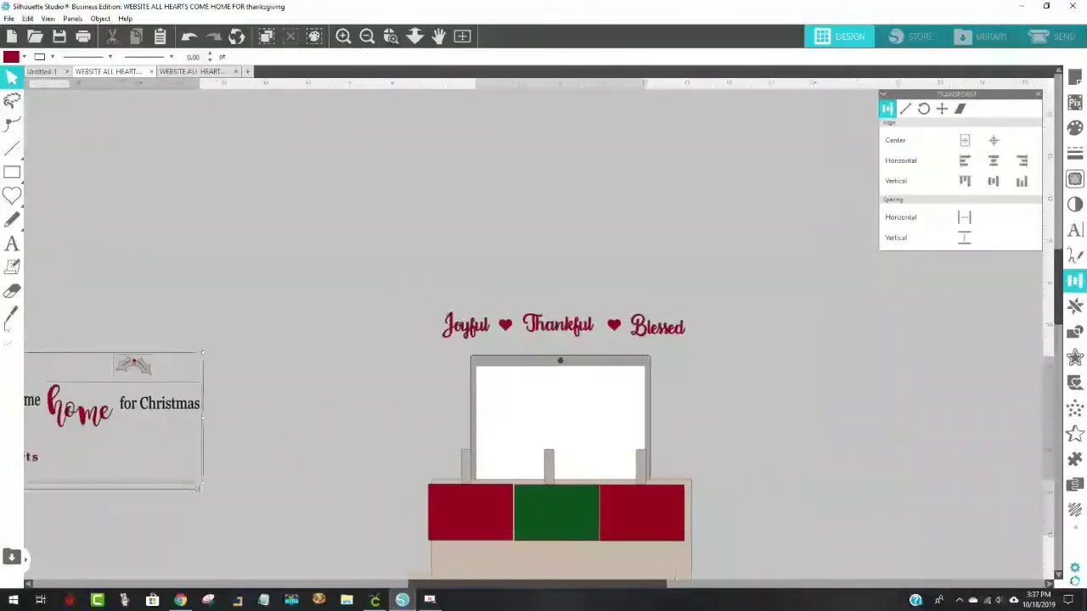
scroll(287, 391, down, 5)
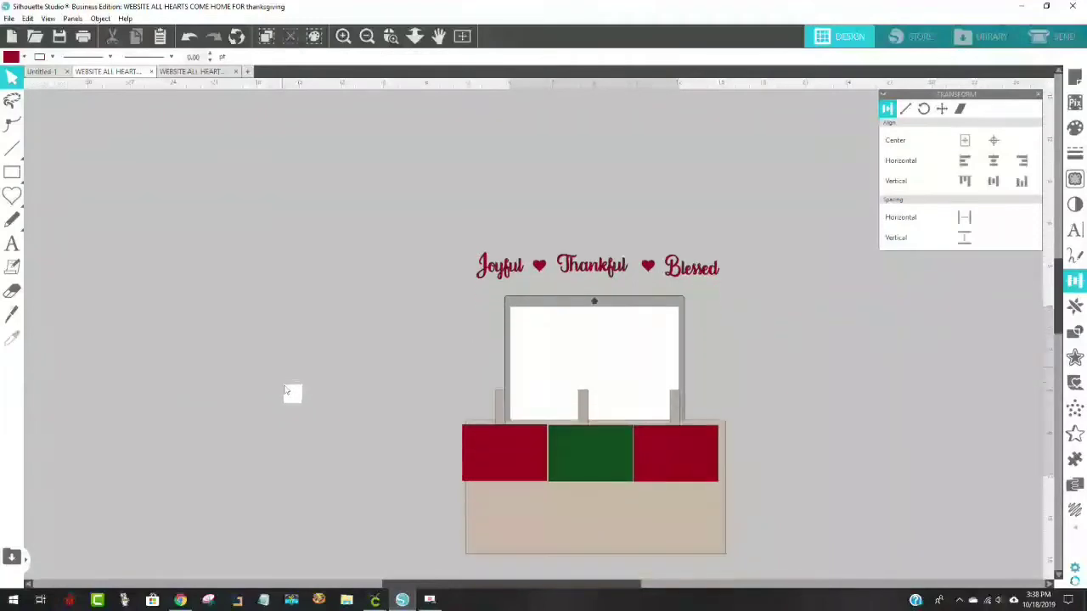
drag(431, 350, 621, 433)
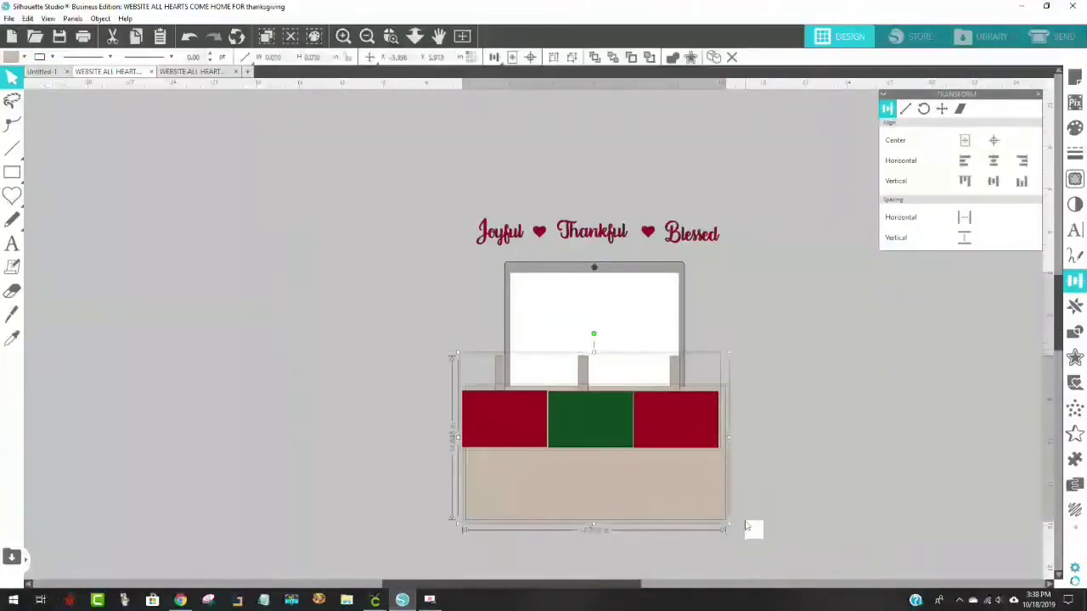
key(Delete)
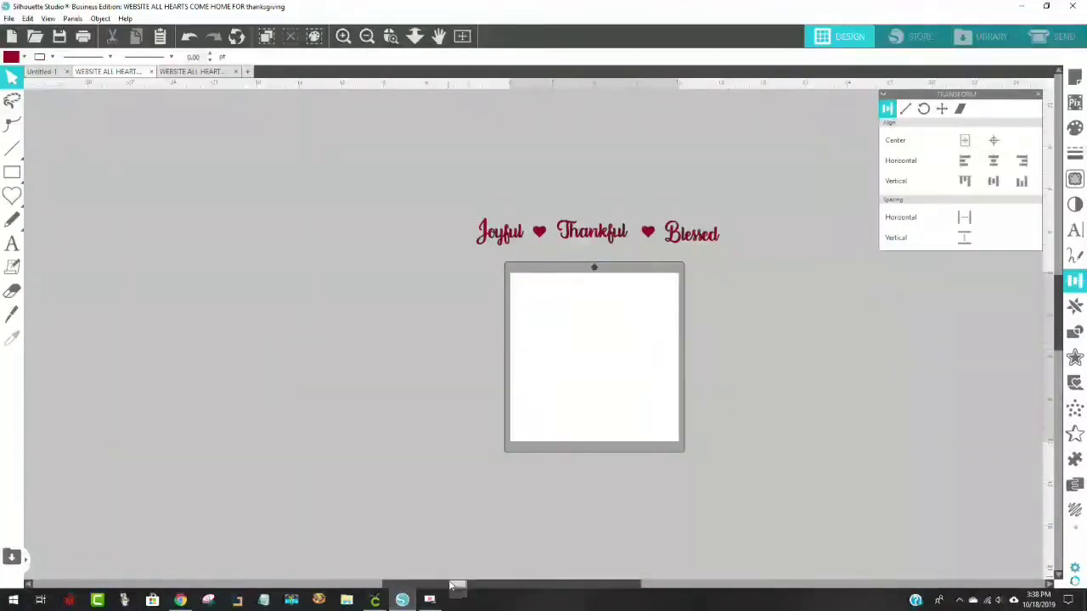
Move the Joyful, Thankful, Blessed line around above the page to check that it moves as one compound piece
click(366, 37)
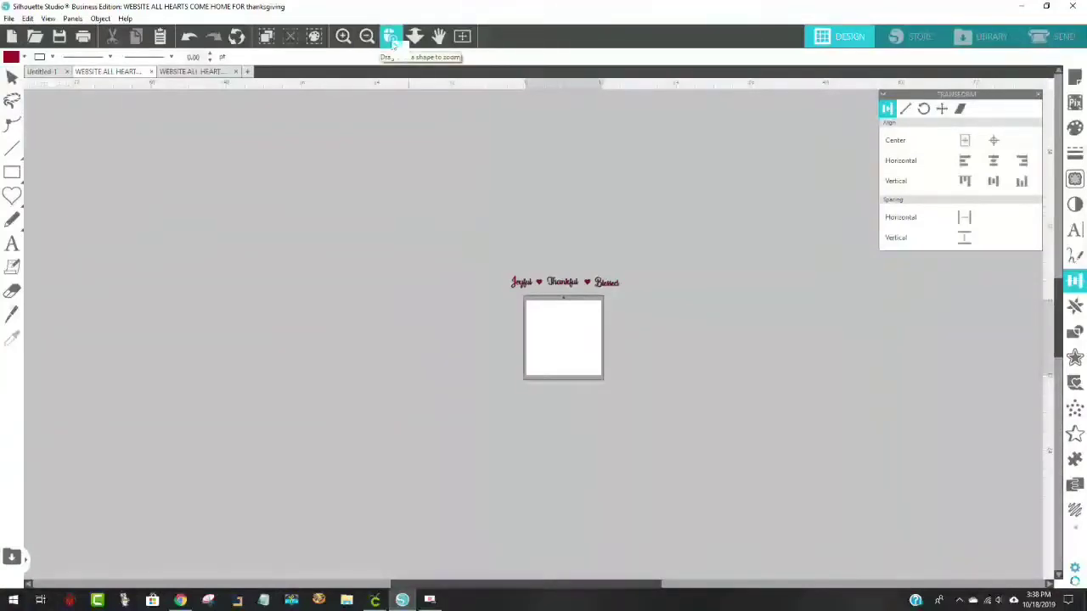
click(569, 273)
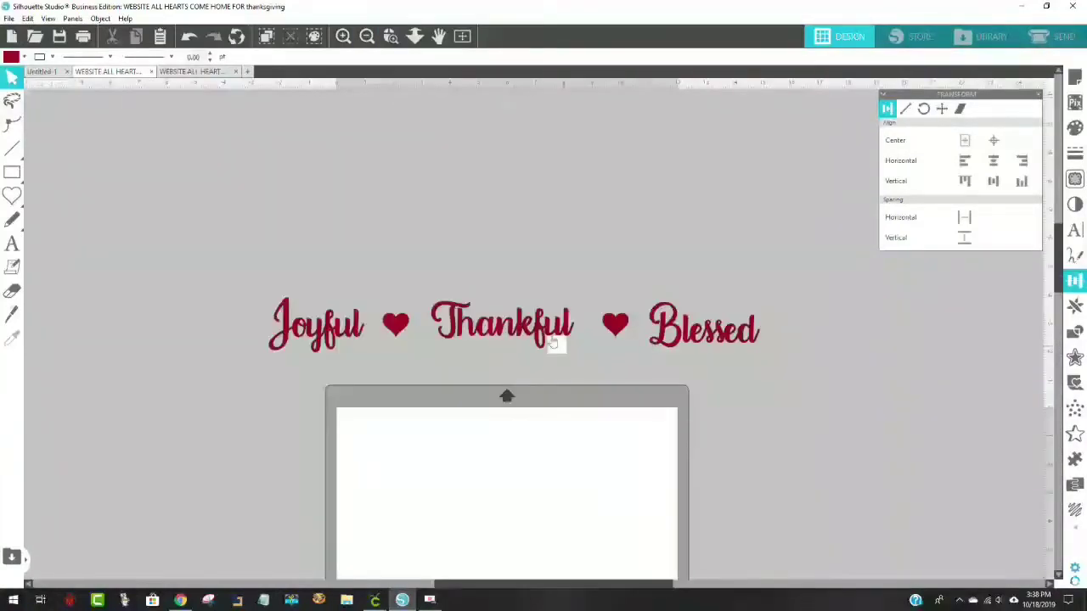
drag(543, 338, 543, 247)
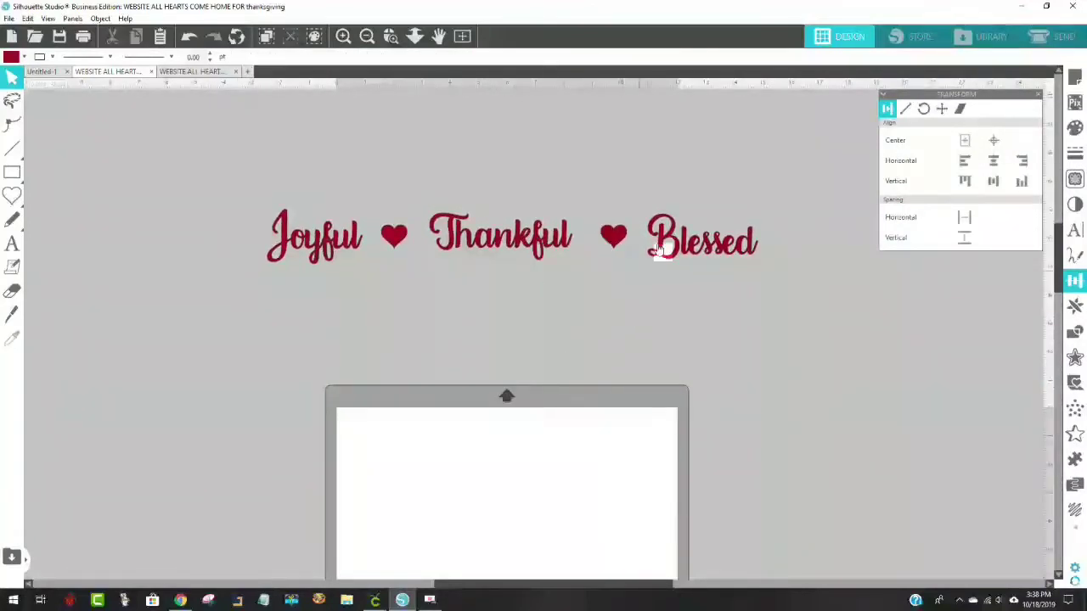
scroll(670, 274, down, 3)
drag(560, 176, 529, 223)
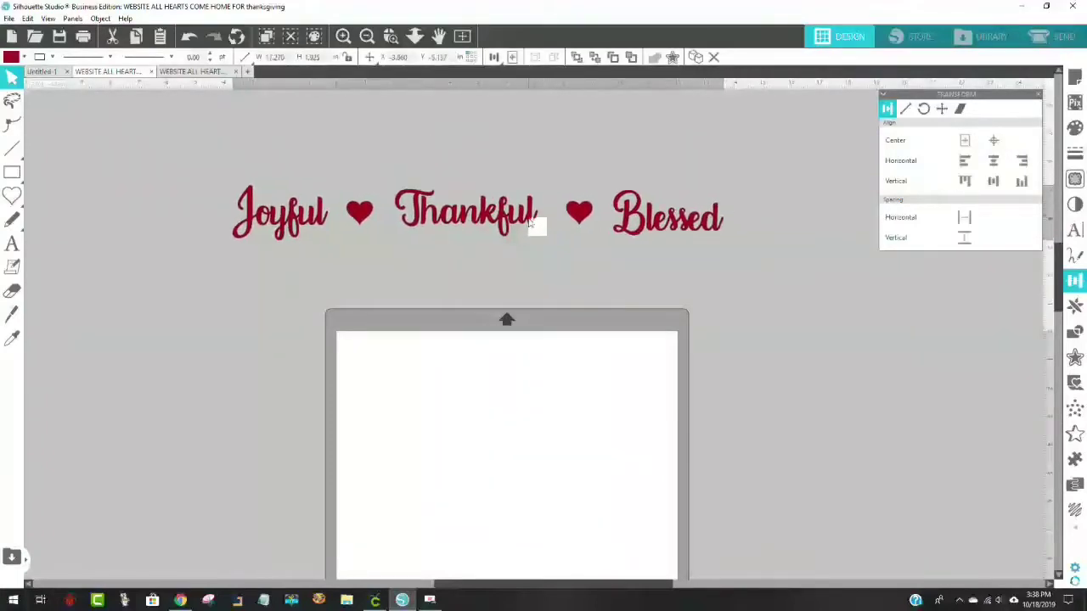
click(532, 225)
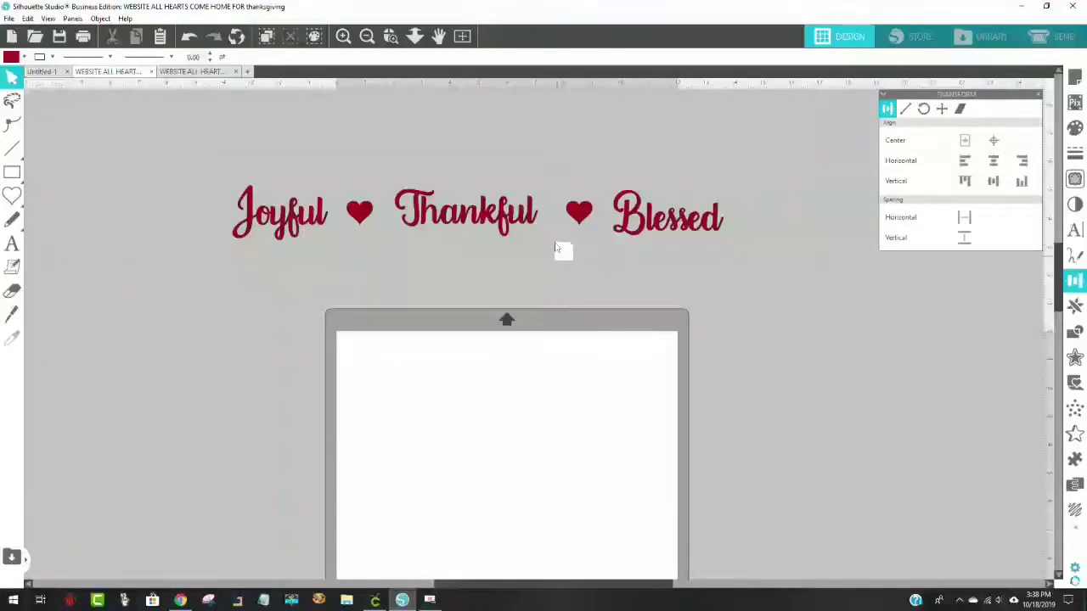
click(361, 194)
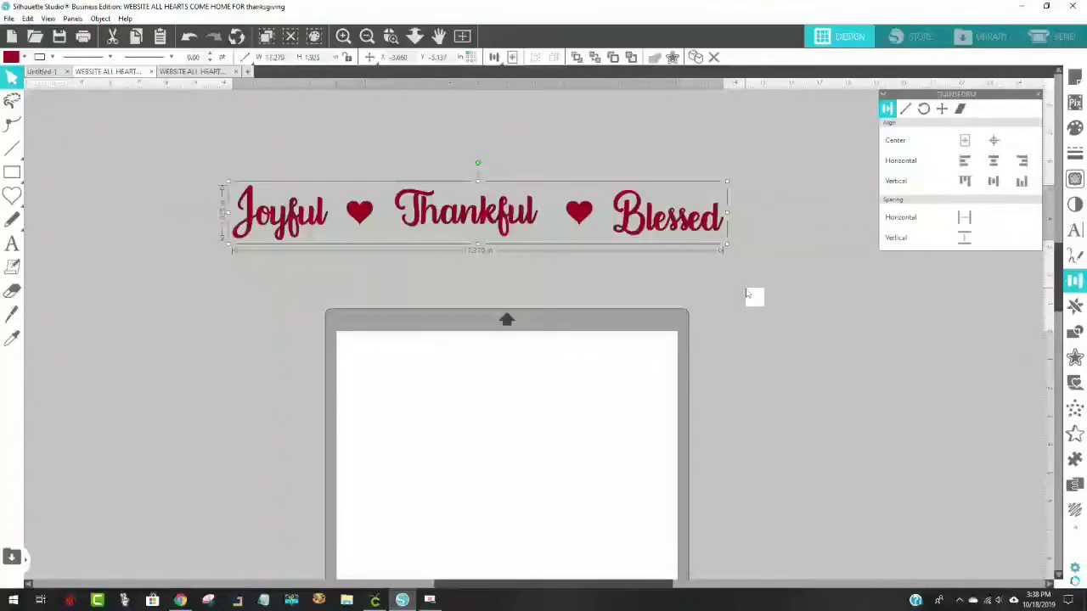
click(837, 351)
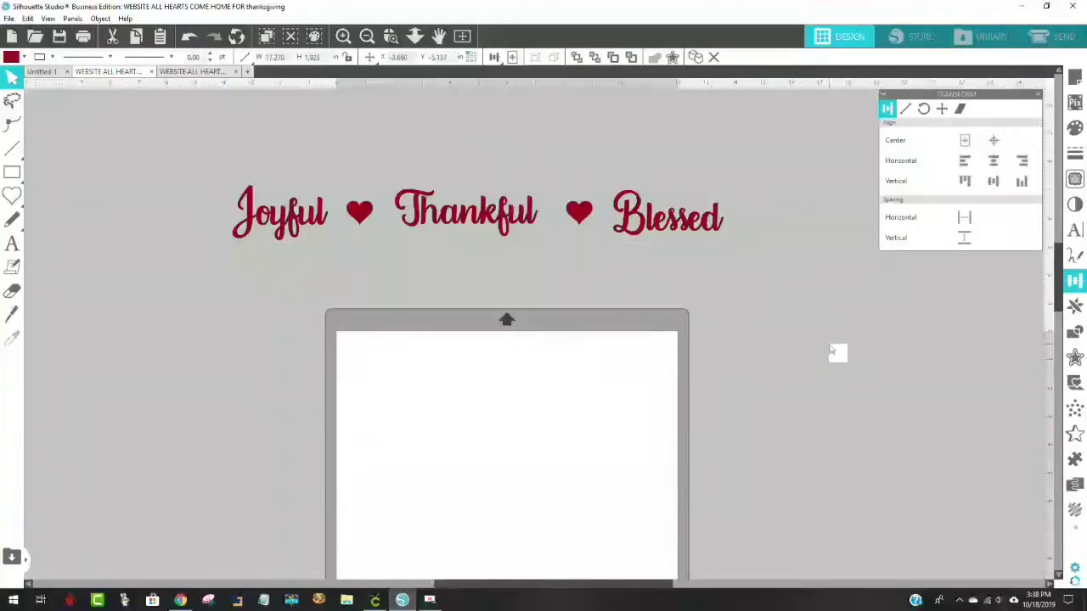
Try the Joyful, Thankful, Blessed line on the page, and move it back above the page
drag(498, 218, 607, 381)
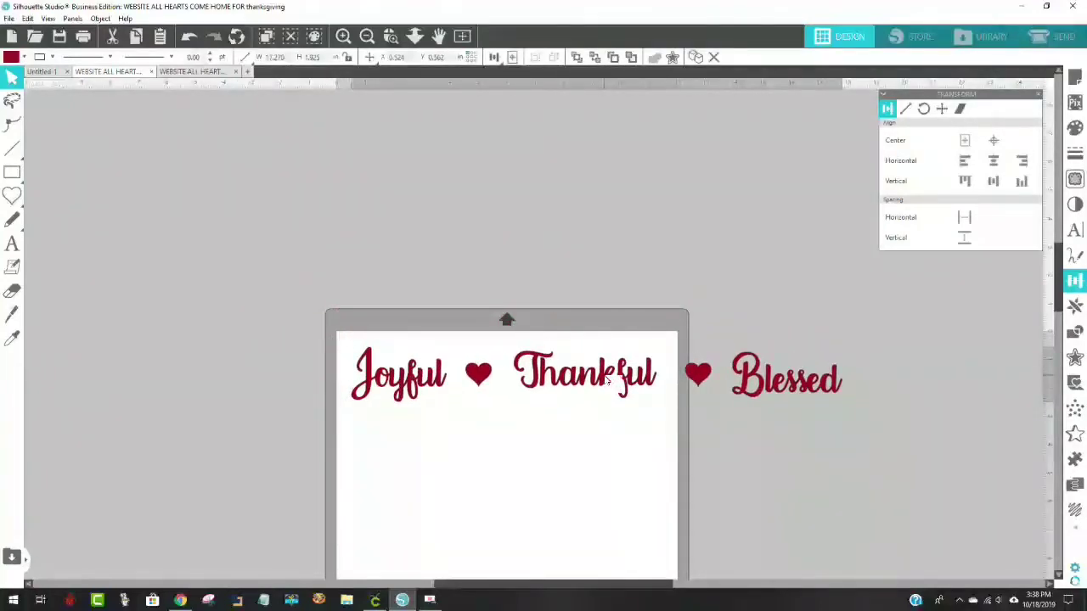
drag(607, 382, 535, 191)
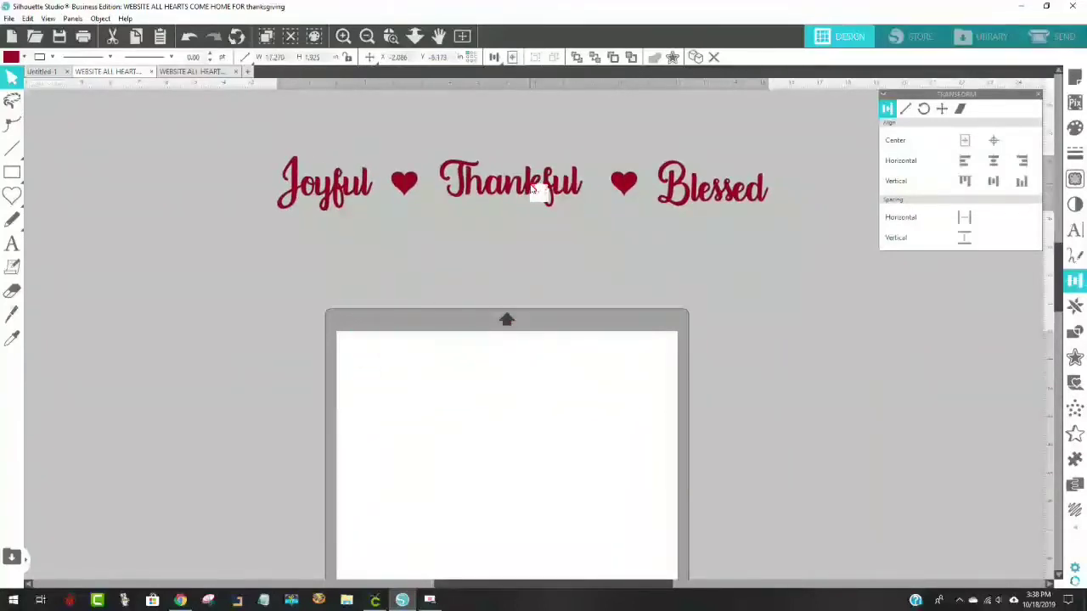
click(476, 230)
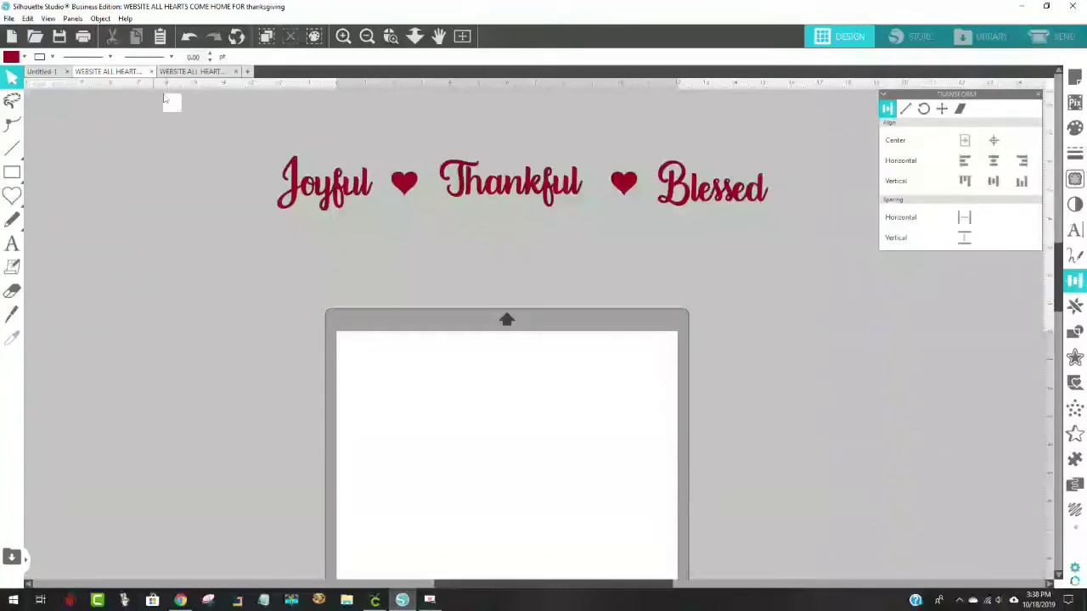
drag(280, 140, 697, 235)
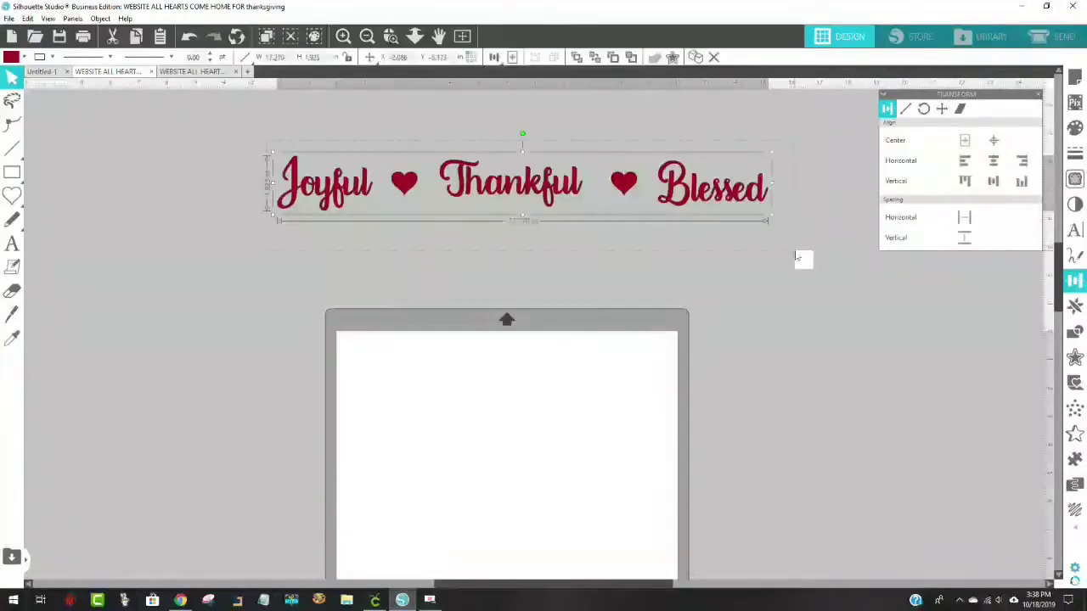
Undo the line's moves, the design deletions, the compound path and the weld
click(190, 37)
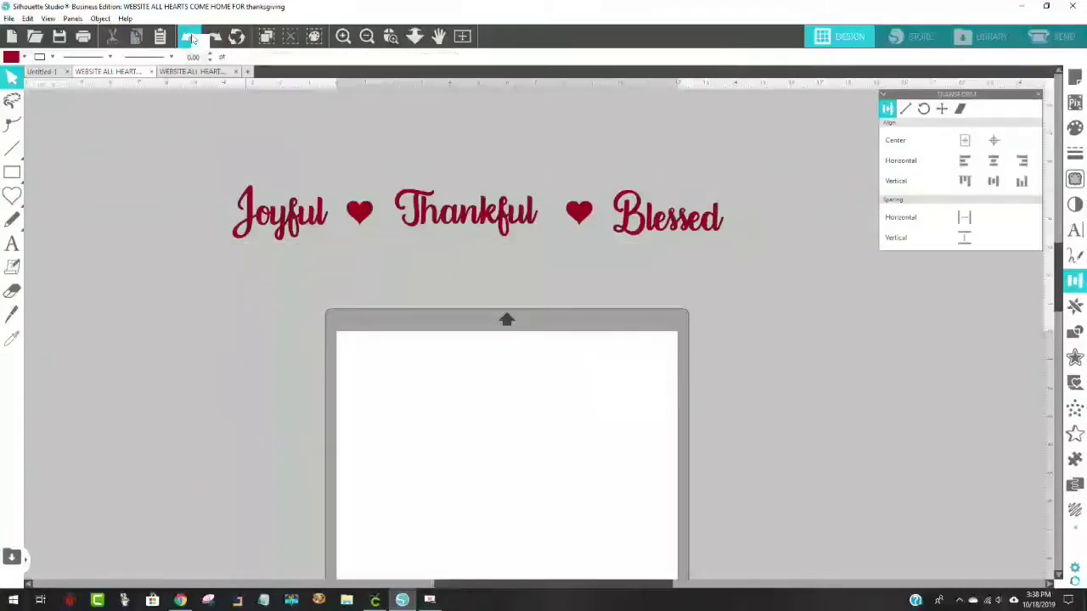
click(190, 37)
click(190, 37)
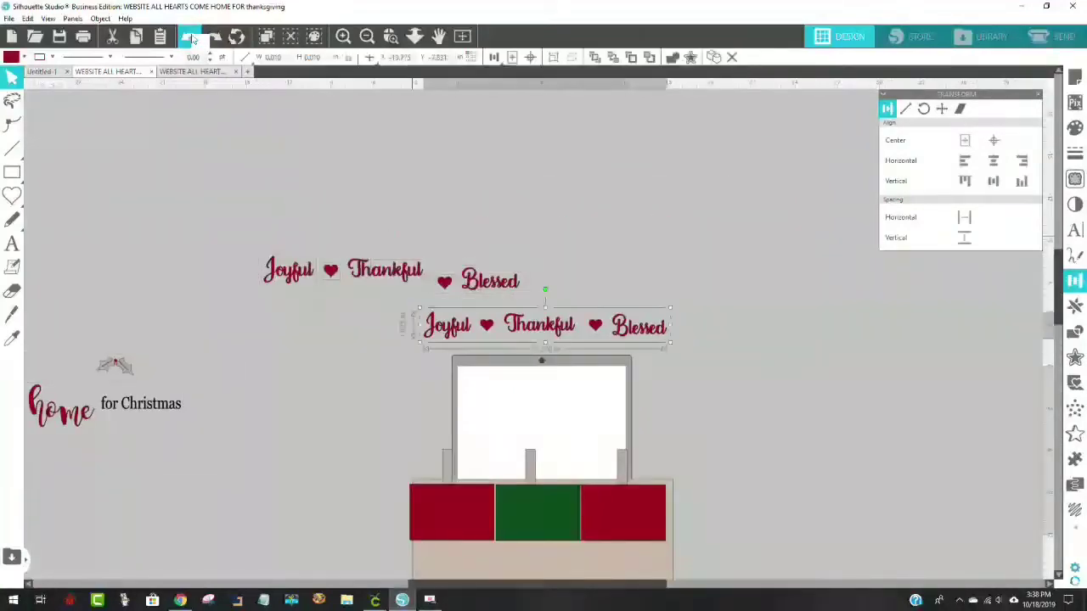
click(190, 37)
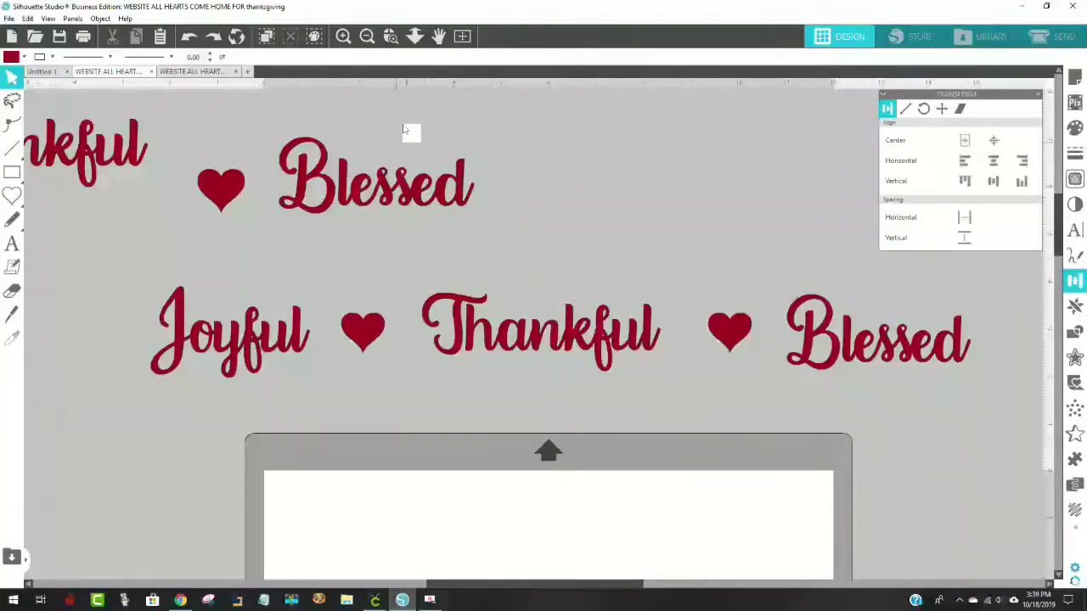
Shift the unwelded letters after the T in Thankful to test that they are separate, and undo the shift
click(389, 41)
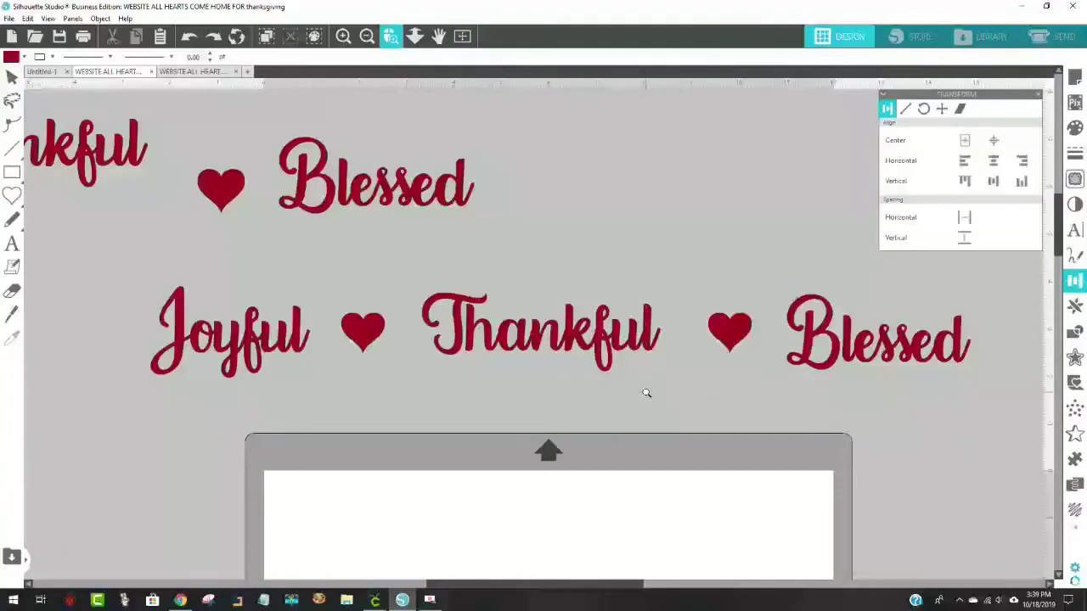
drag(629, 376, 654, 402)
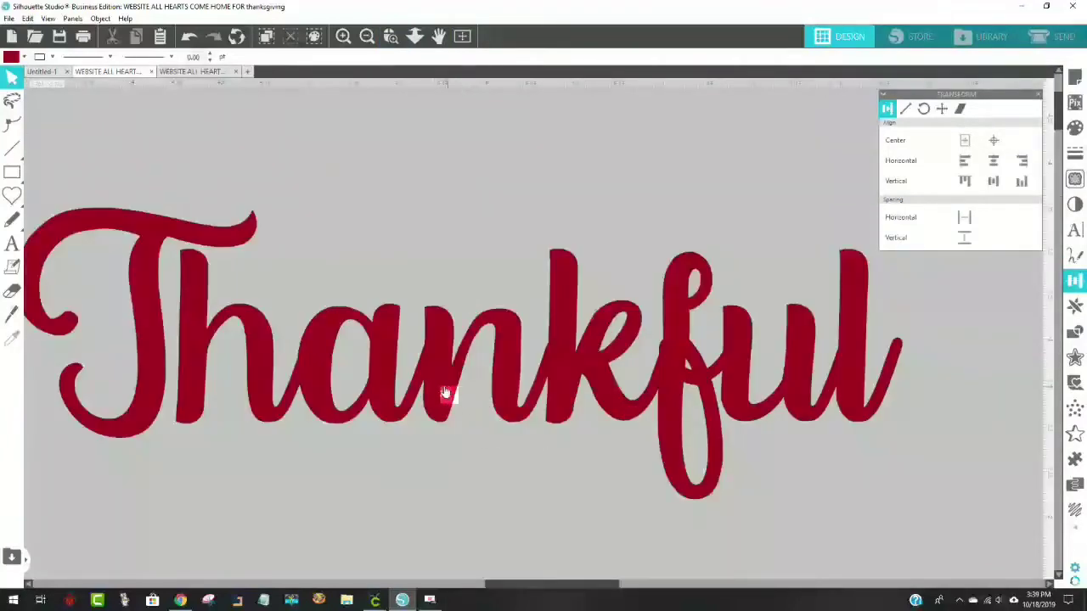
drag(435, 353, 399, 380)
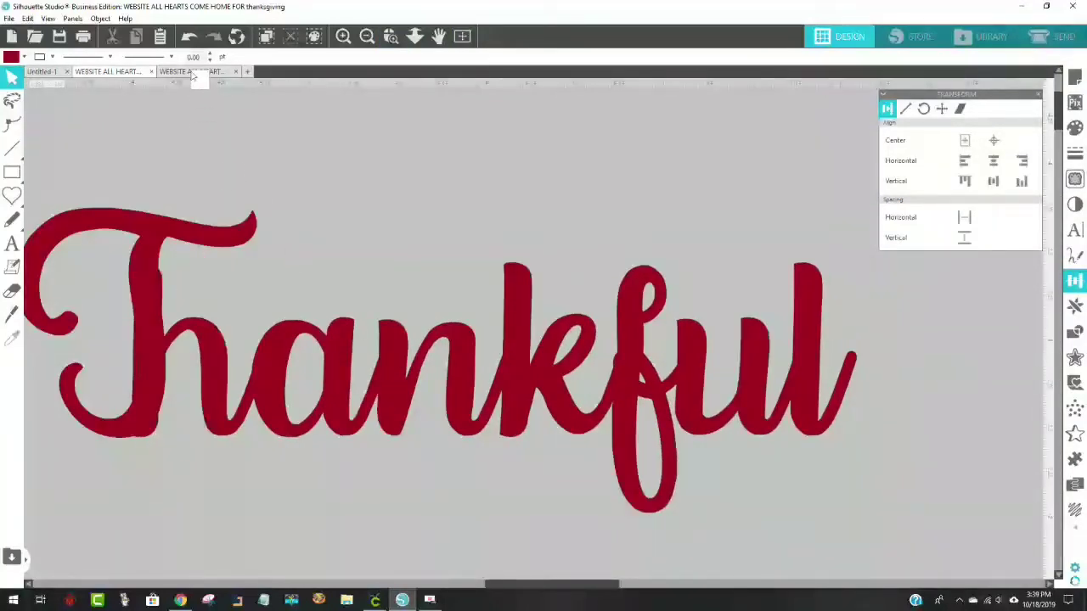
click(186, 37)
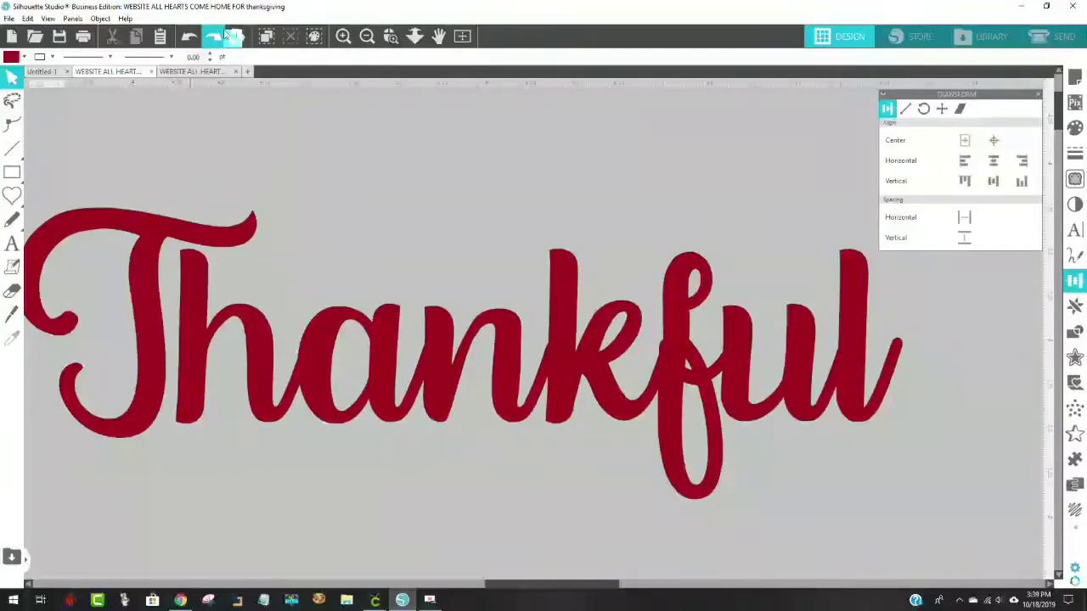
Undo the remaining edits to bring back the grouped line, and examine the overlapping letters in Thankful
click(190, 38)
click(190, 39)
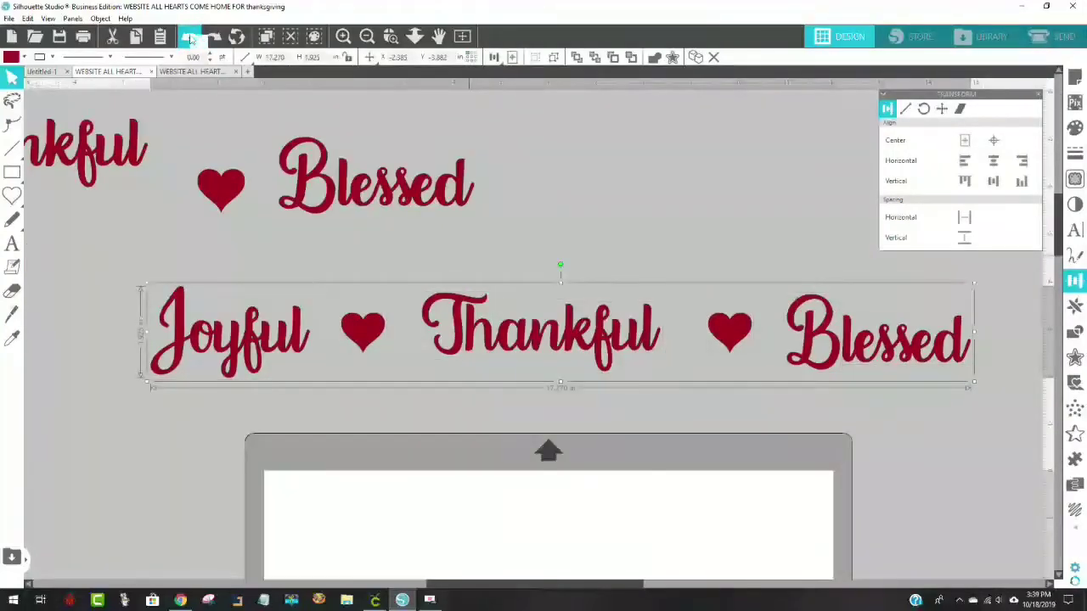
click(389, 36)
click(538, 355)
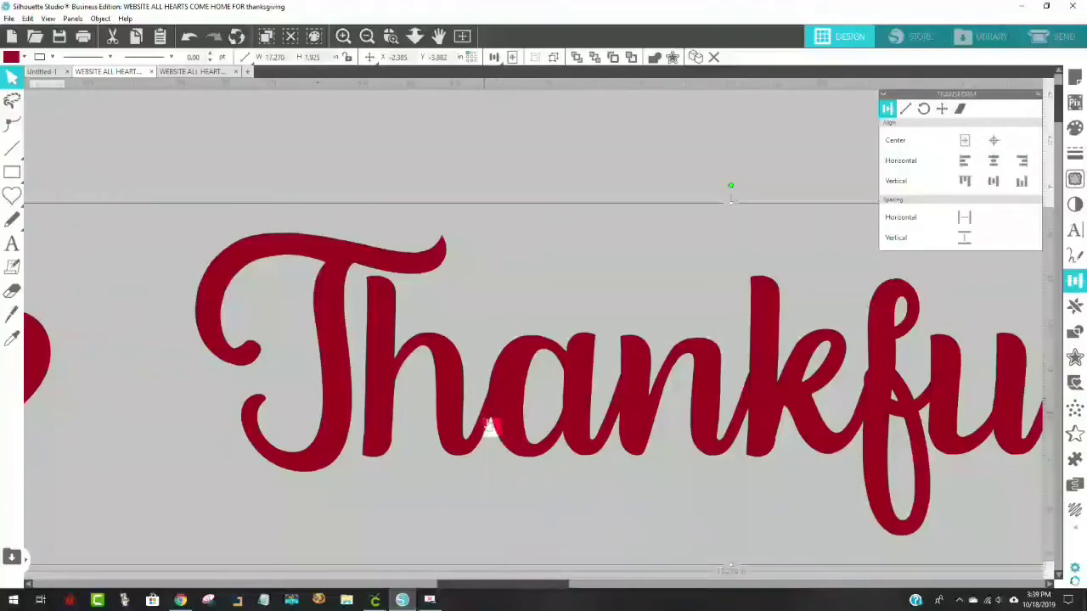
click(467, 182)
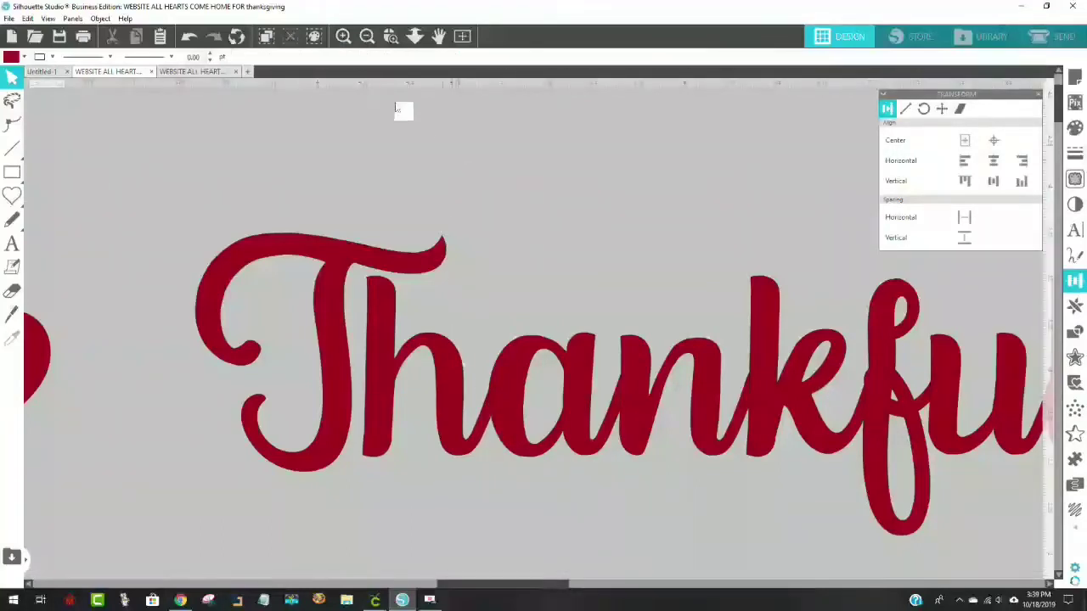
click(367, 37)
click(366, 36)
click(367, 37)
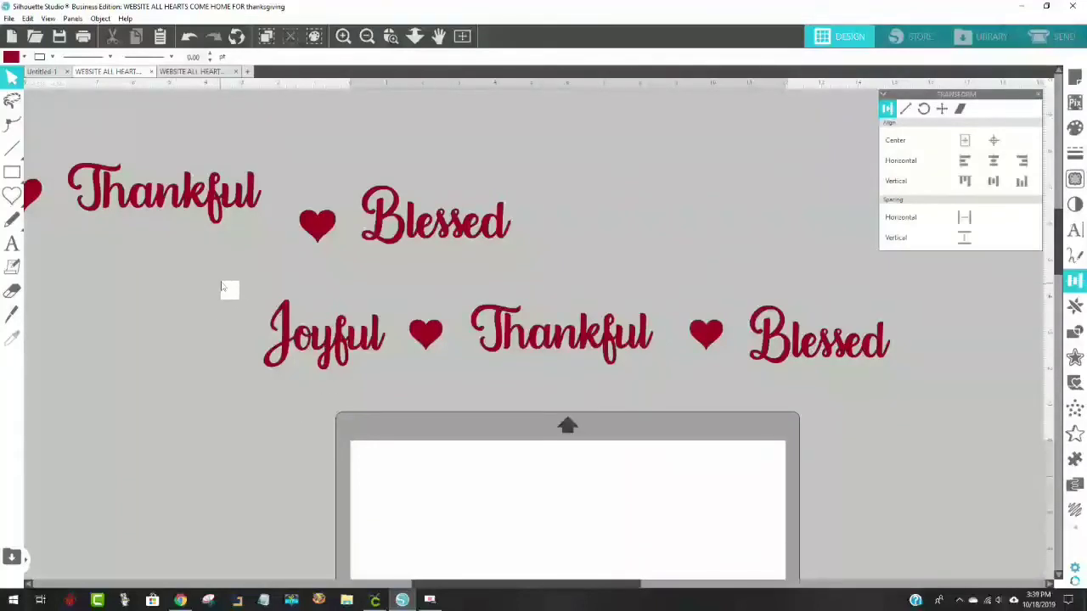
Ungroup the aligned Joyful, Thankful, Blessed line, and weld Joyful, the first heart and Thankful
click(381, 308)
right_click(520, 340)
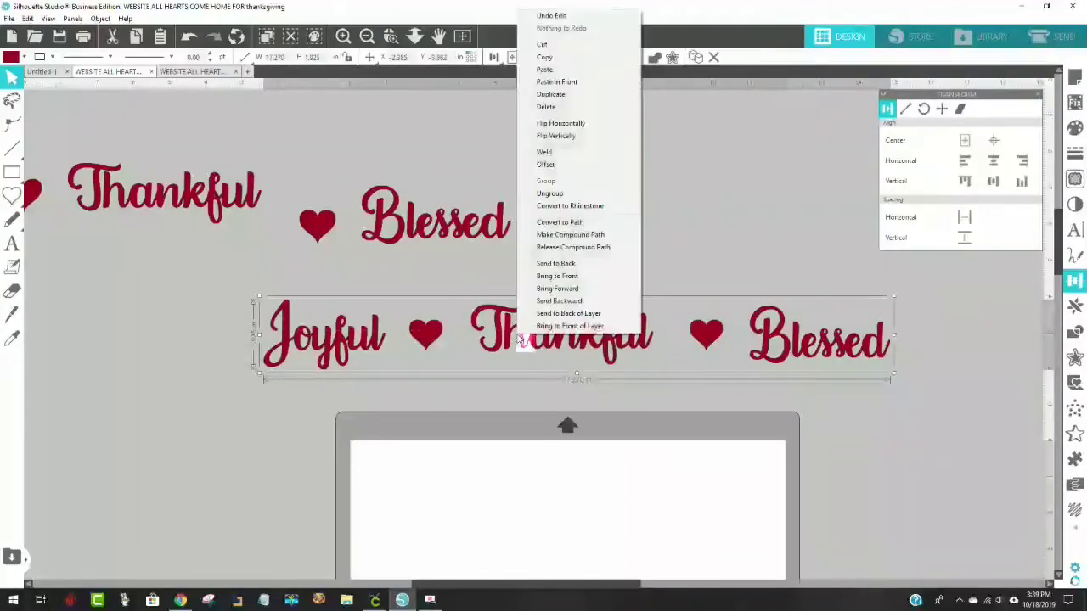
click(552, 193)
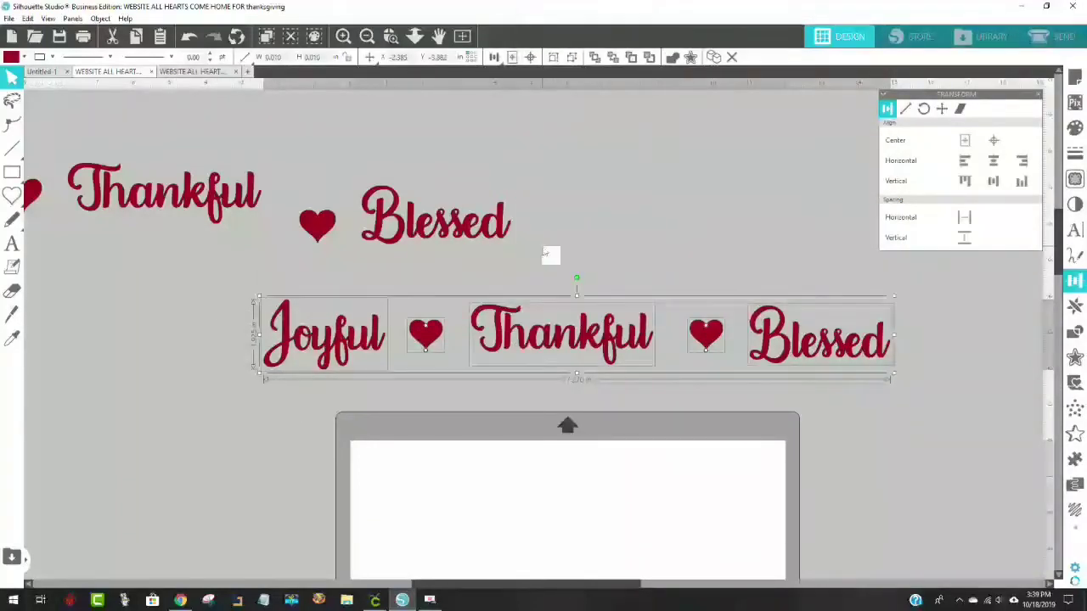
click(366, 408)
drag(257, 291, 658, 366)
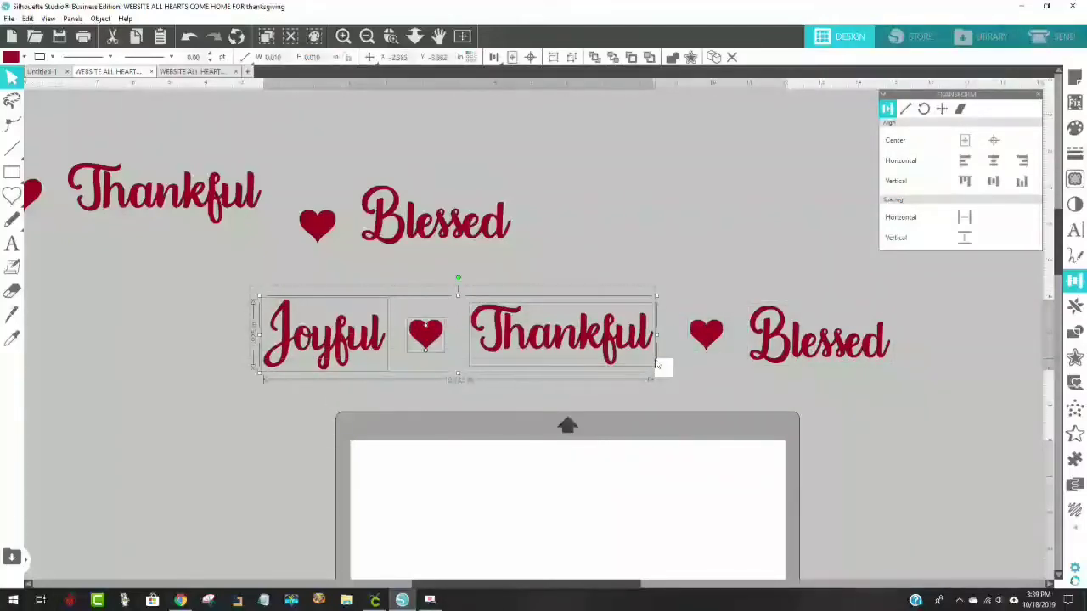
right_click(586, 343)
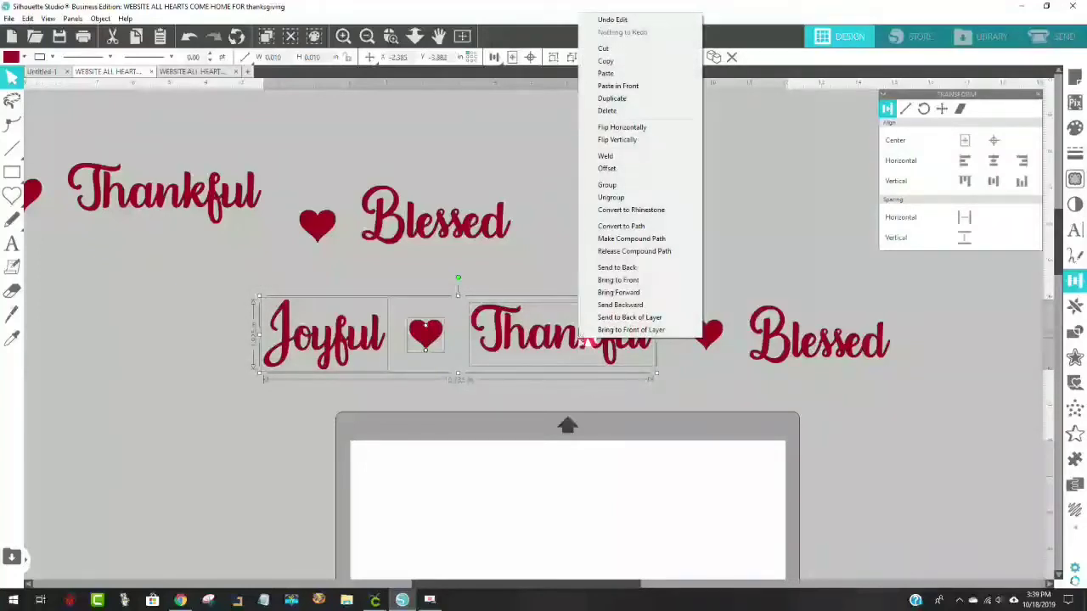
click(625, 158)
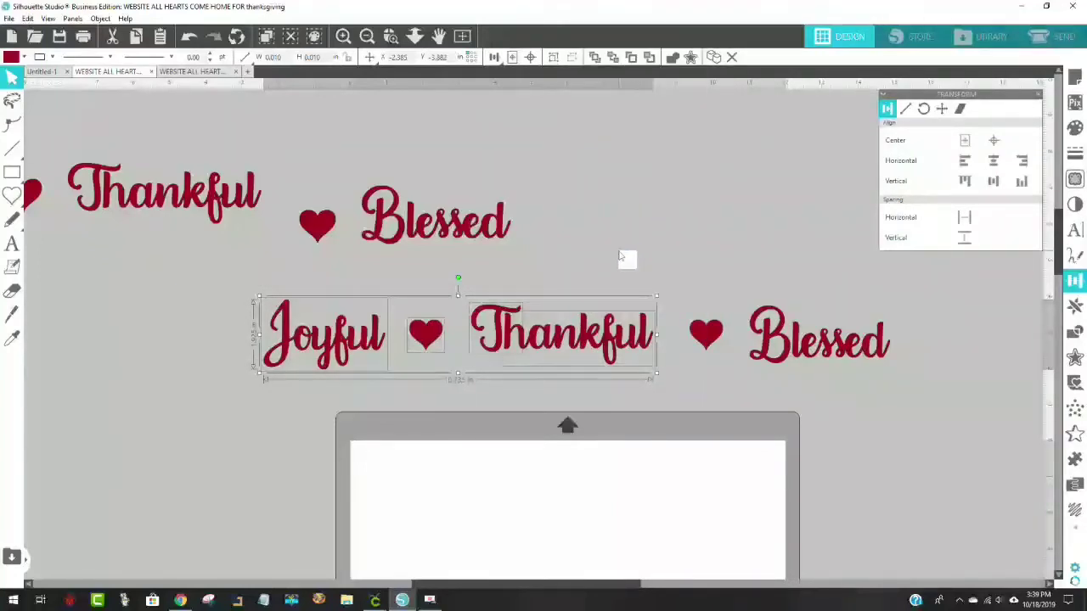
Make Joyful, the first heart and Thankful one compound path
drag(646, 388, 274, 319)
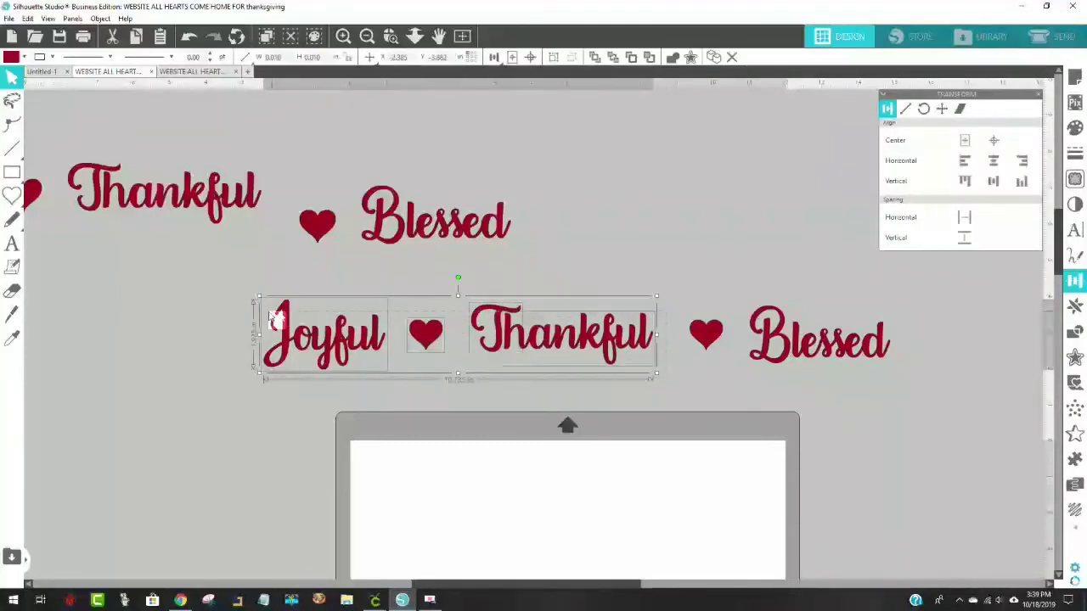
click(101, 18)
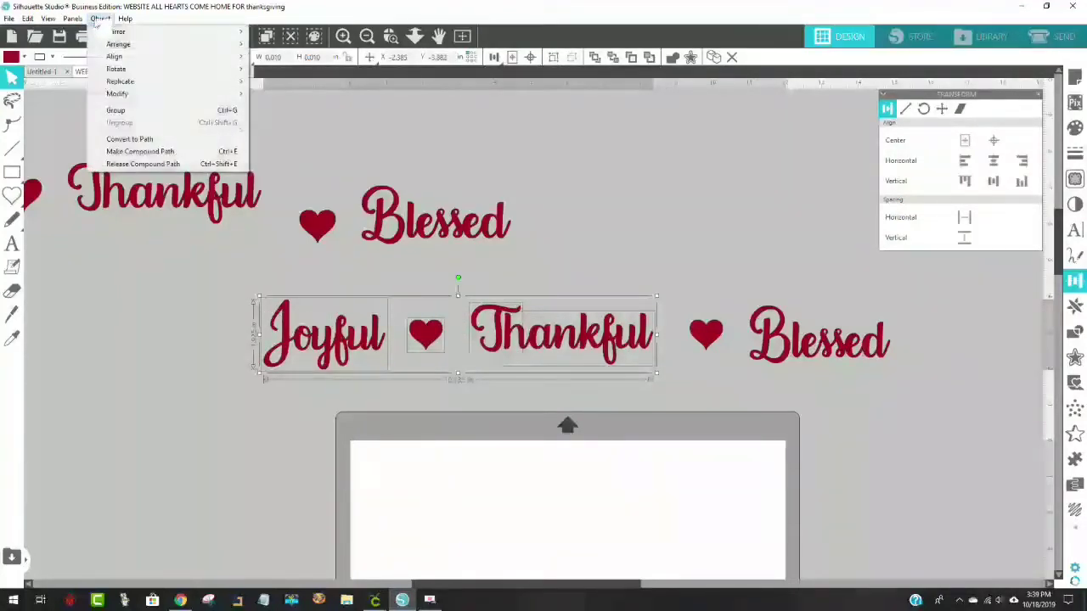
click(165, 152)
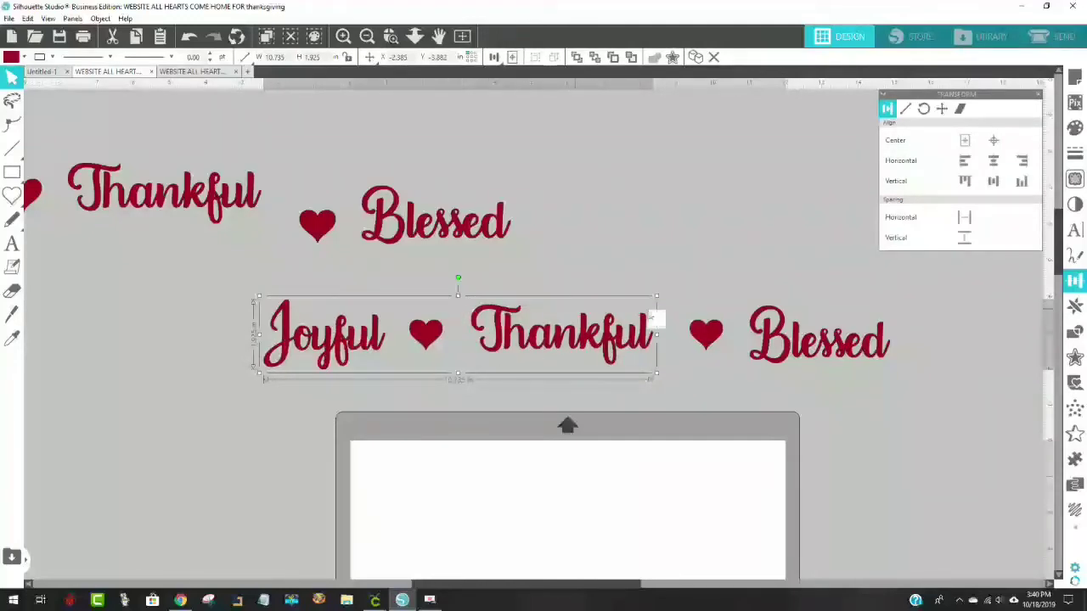
Weld the second heart and the word Blessed in the aligned line
click(849, 361)
shift+click(709, 335)
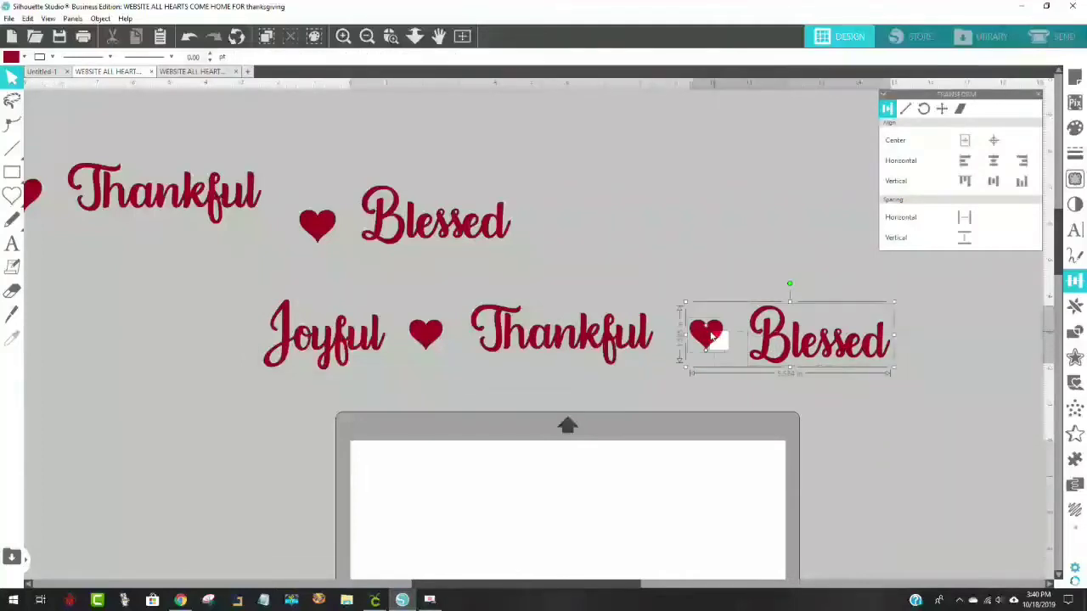
right_click(702, 335)
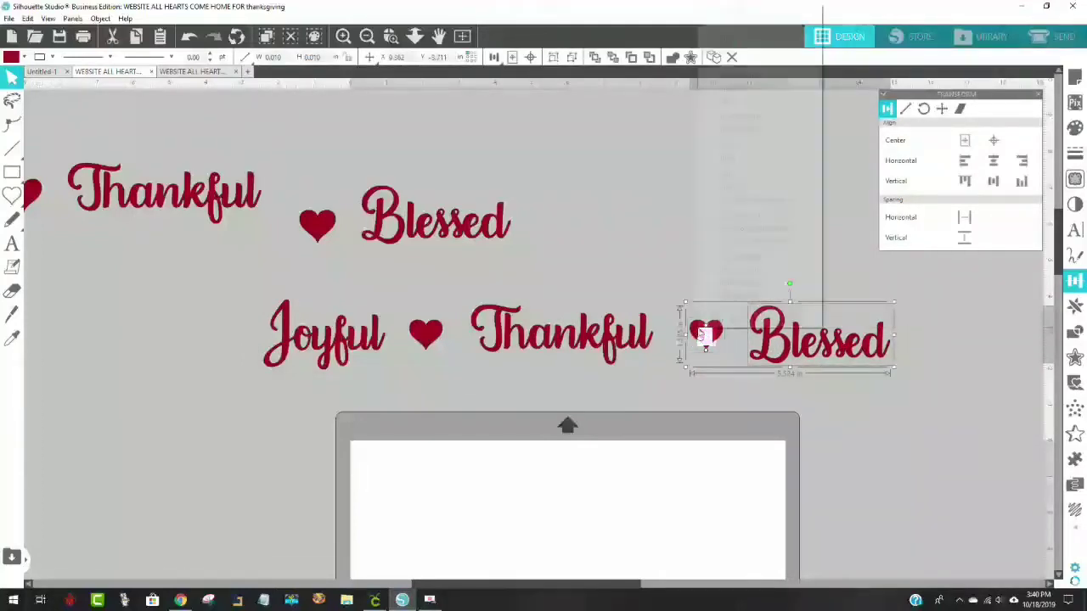
click(743, 148)
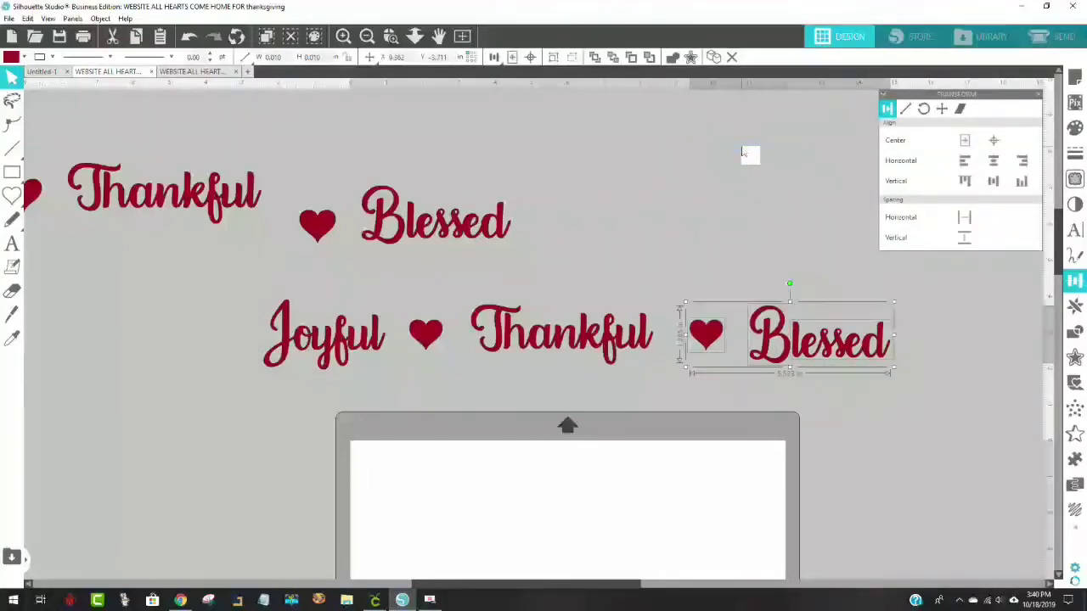
Make the second heart and the word Blessed in the aligned line one compound path
click(888, 401)
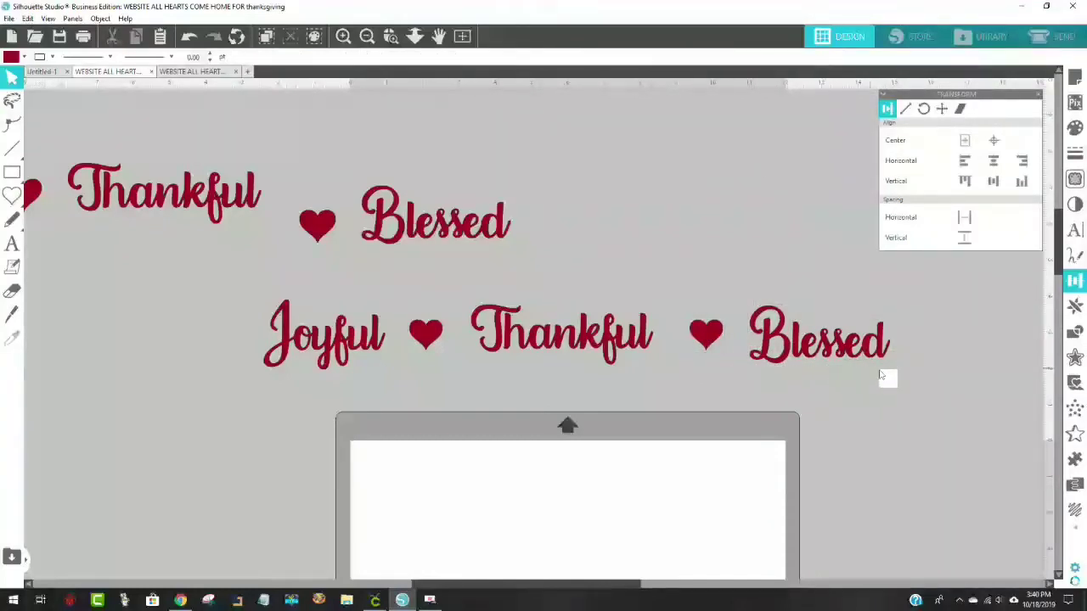
click(764, 339)
shift+click(705, 333)
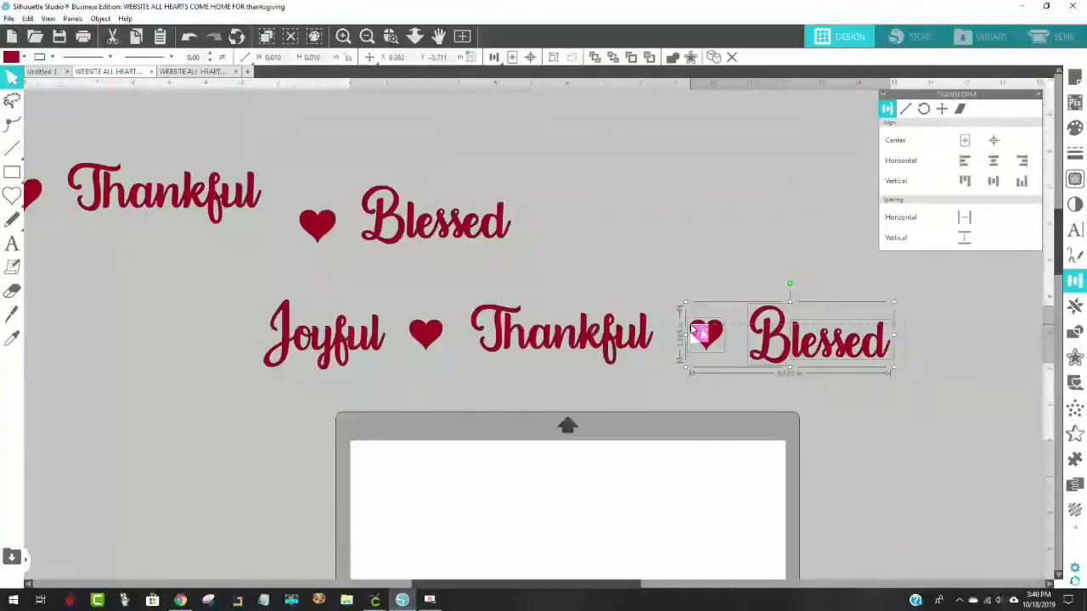
click(100, 18)
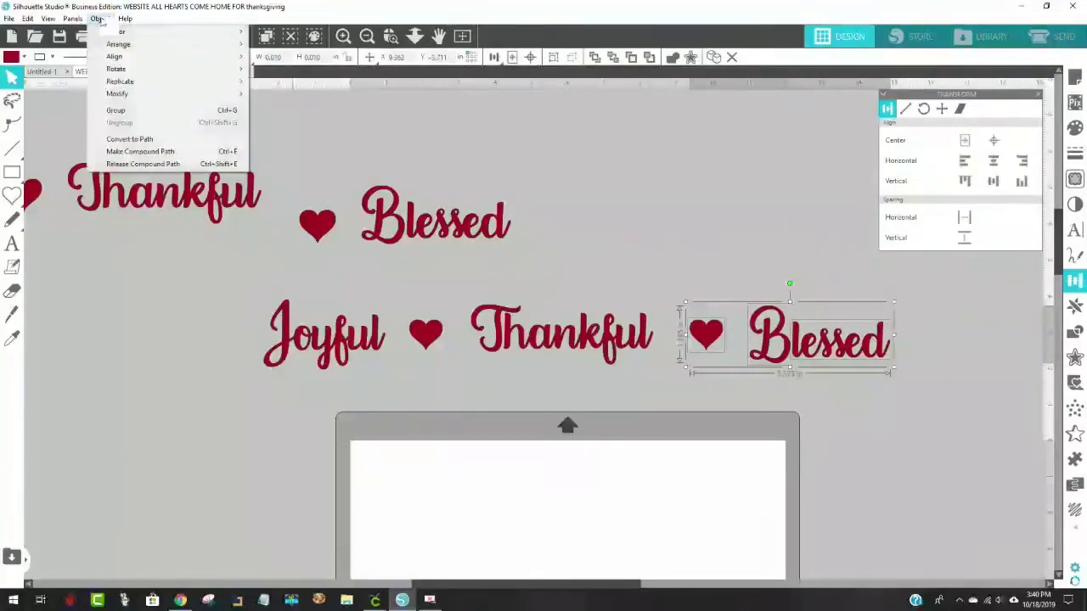
click(140, 151)
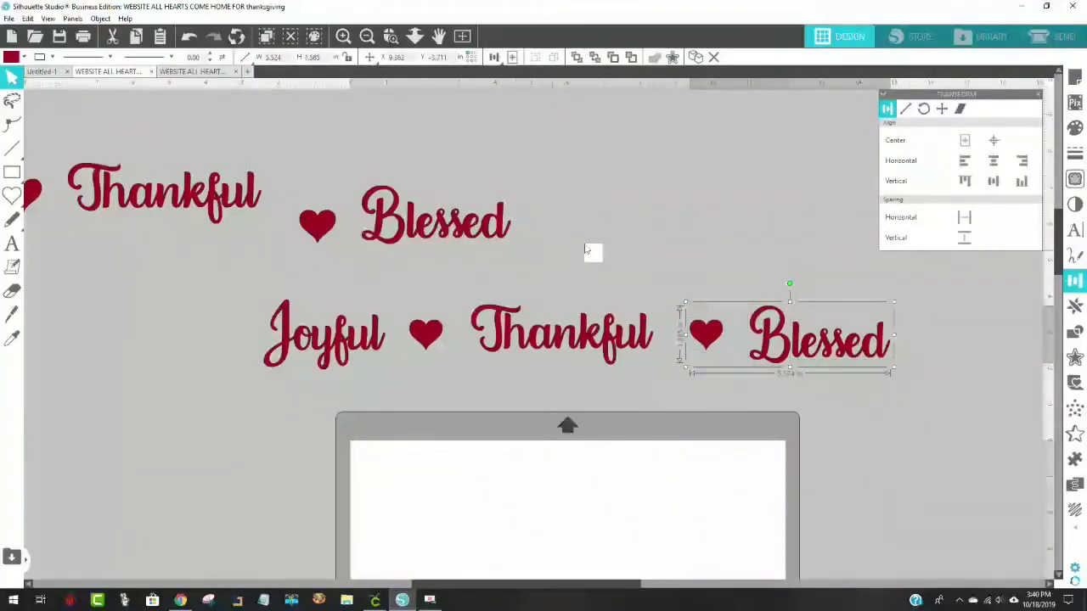
Delete the unaligned copy of the Joyful, Thankful, Blessed line above the page
drag(578, 275, 4, 161)
mouse_move(4, 159)
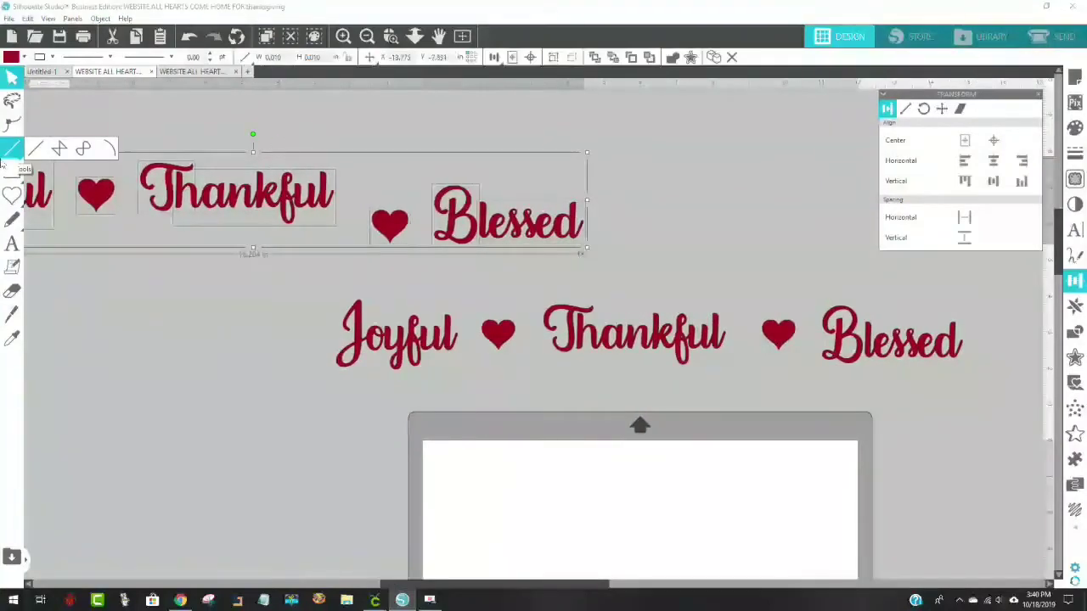
key(Delete)
Move the Joyful and Thankful piece to the top of the page and place the heart and Blessed piece beneath it
drag(633, 336, 768, 480)
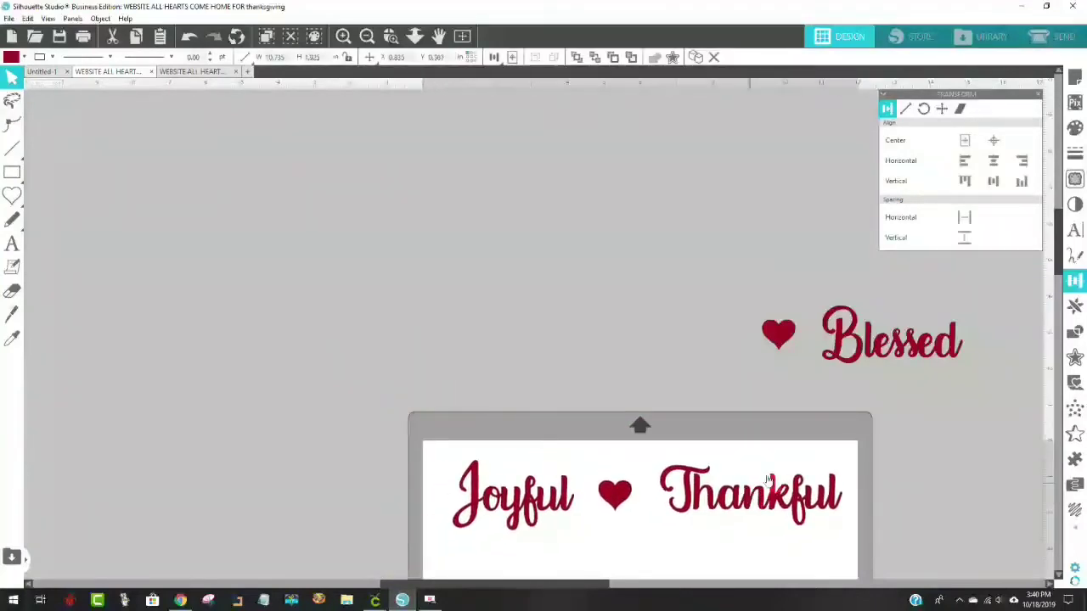
scroll(825, 449, down, 3)
drag(844, 266, 542, 513)
scroll(752, 432, down, 2)
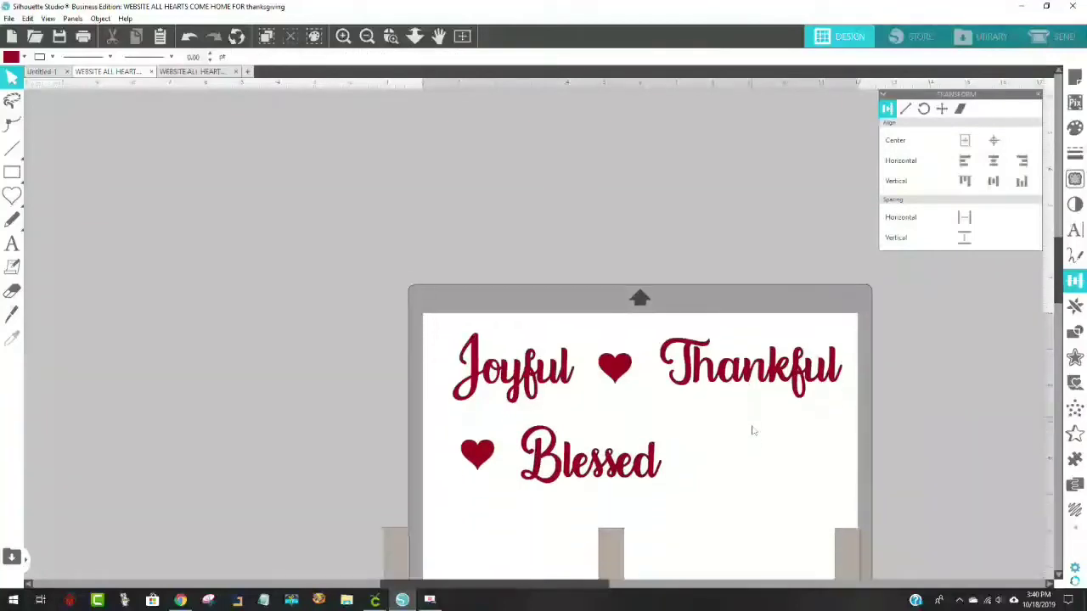
Delete the sign mockup with the red and green panels from the page, and shift the Joyful and Thankful piece slightly left
scroll(752, 431, down, 6)
click(786, 558)
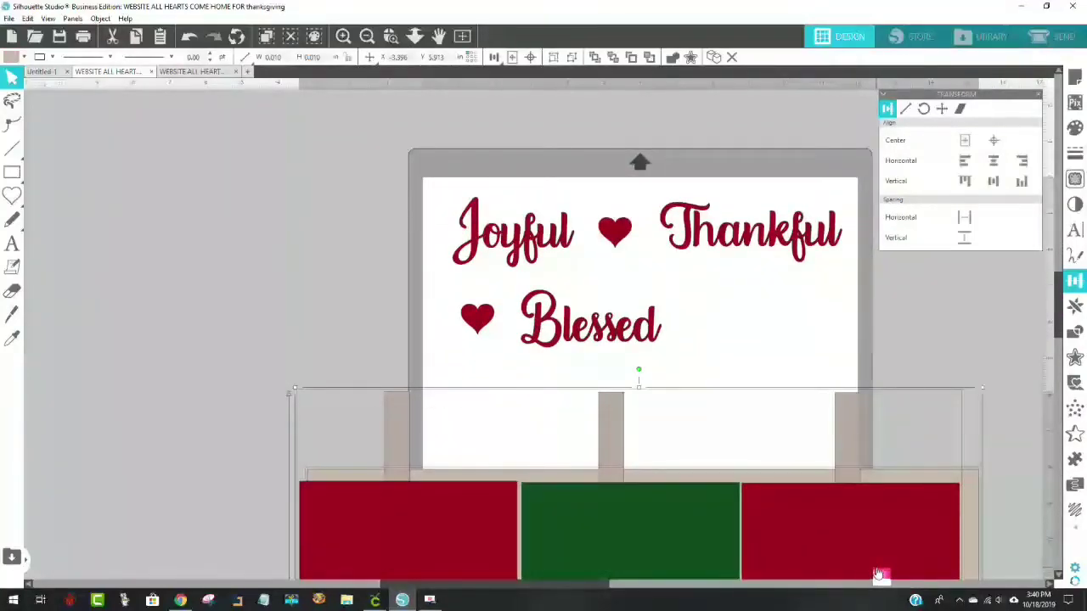
key(Delete)
scroll(912, 478, down, 4)
scroll(875, 451, up, 4)
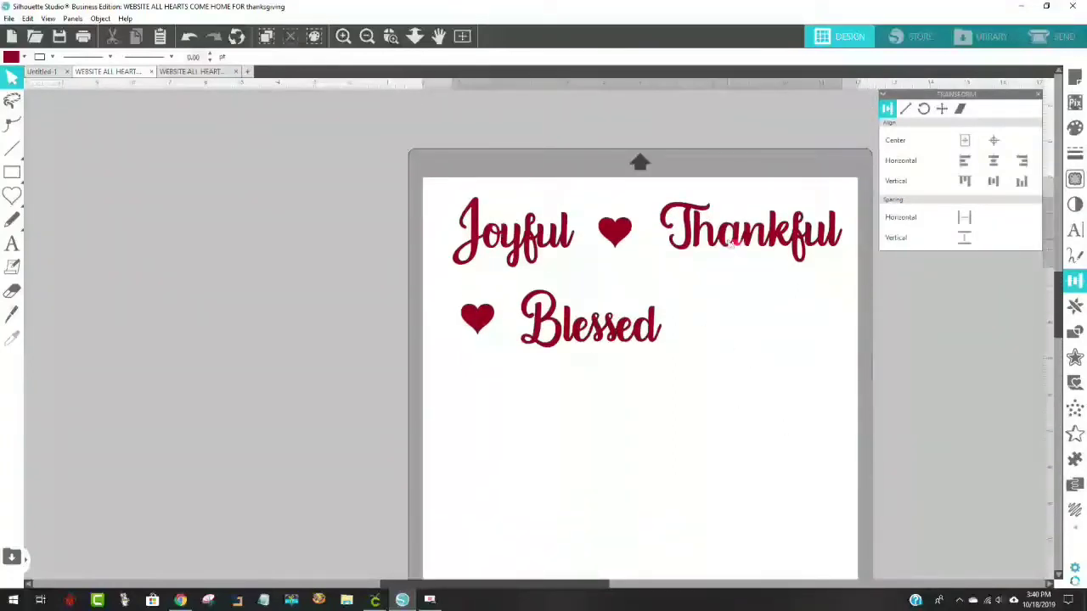
drag(728, 242, 713, 243)
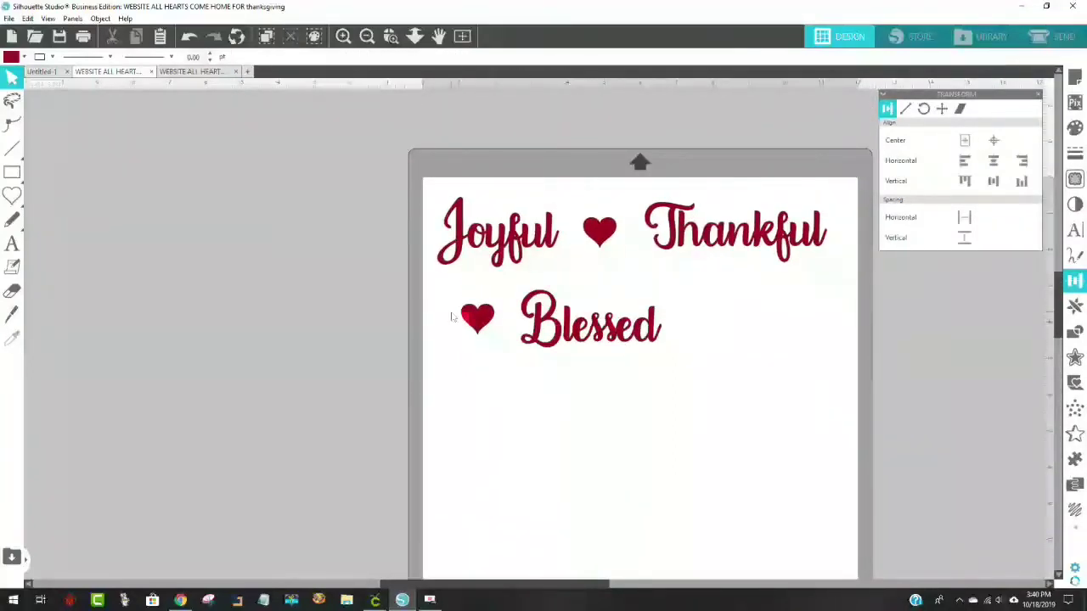
Save the design to the Downloads folder on the hard drive as an SVG file named joyful thankful
click(8, 19)
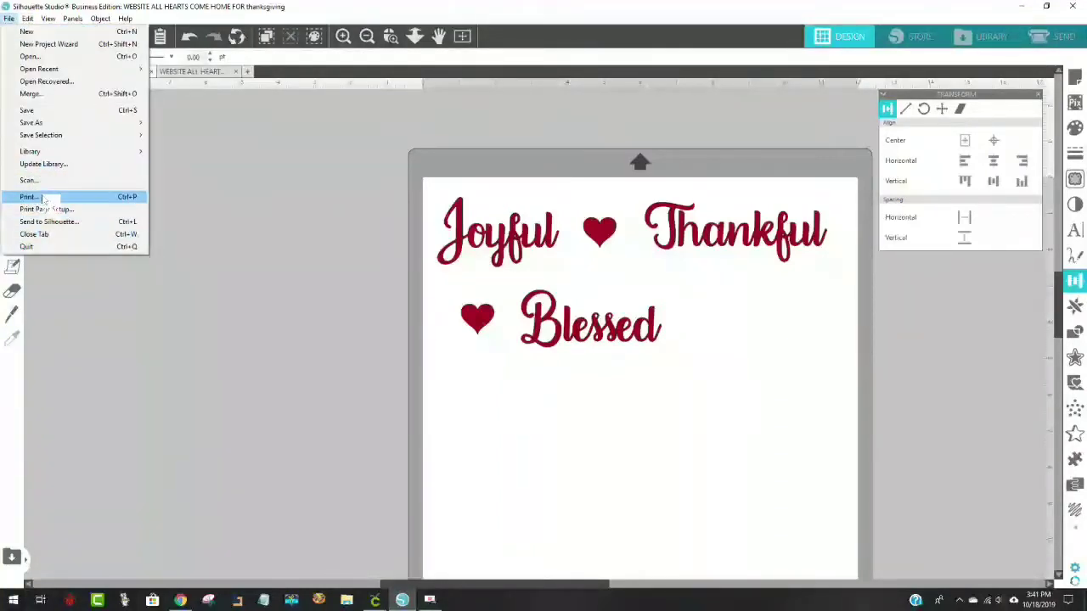
mouse_move(43, 123)
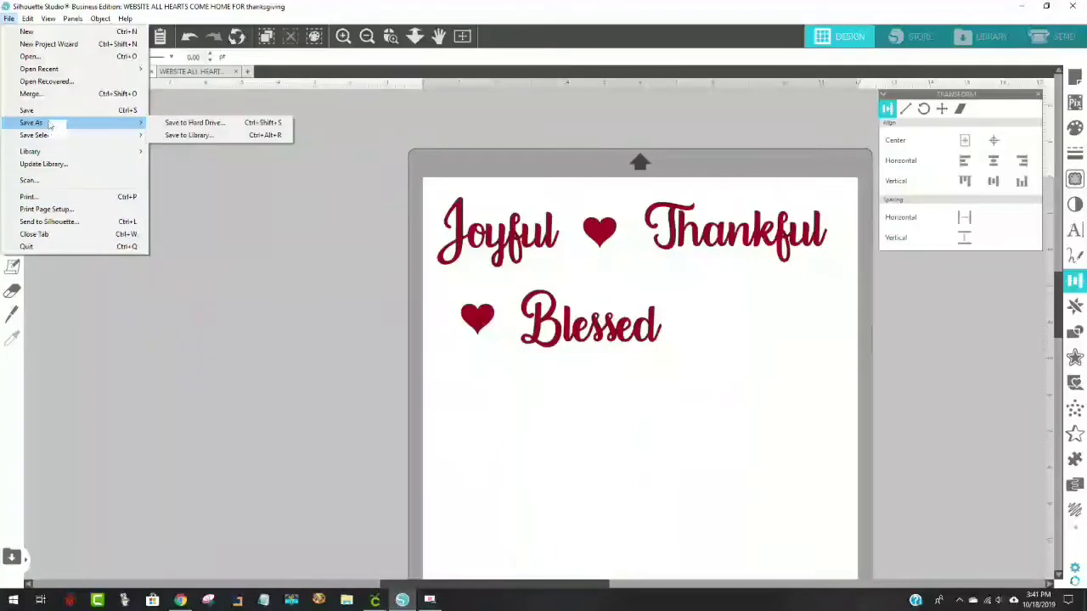
click(192, 123)
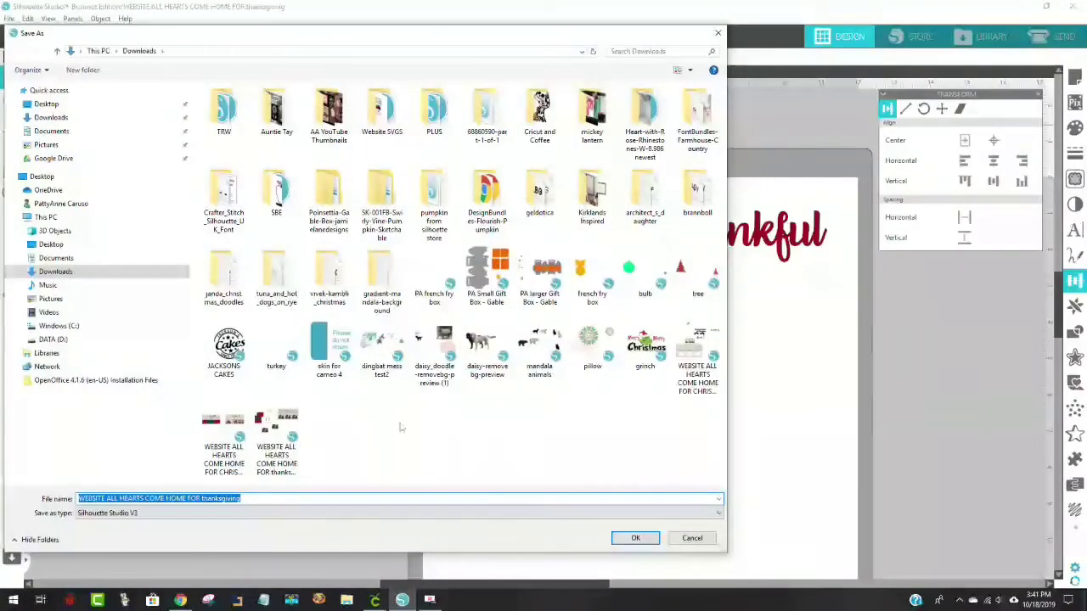
drag(260, 498, 85, 503)
drag(407, 38, 533, 83)
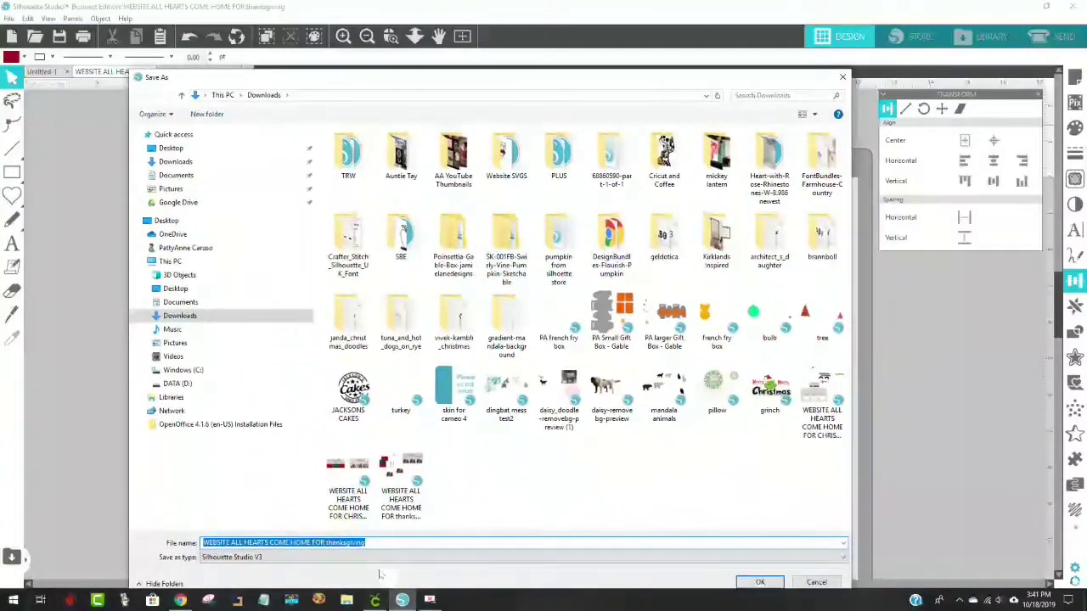
text(joyful thankful)
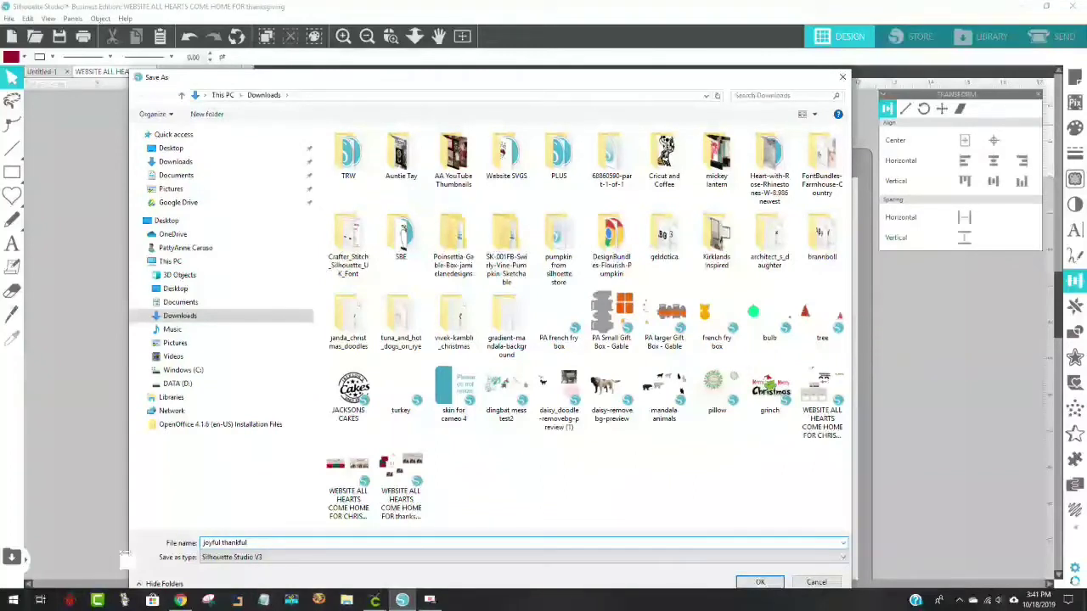
click(222, 557)
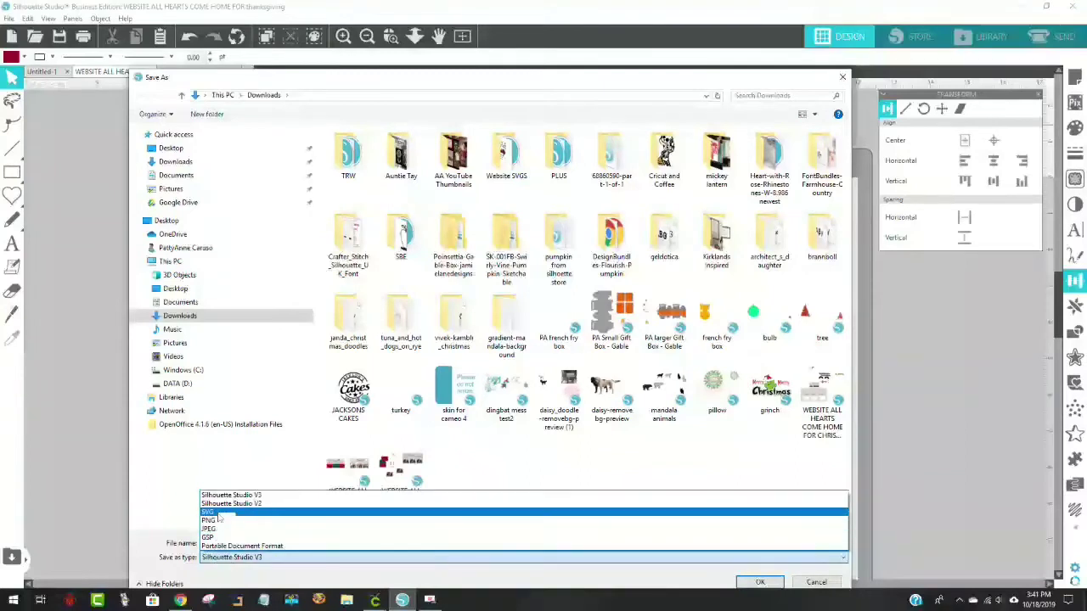
click(218, 515)
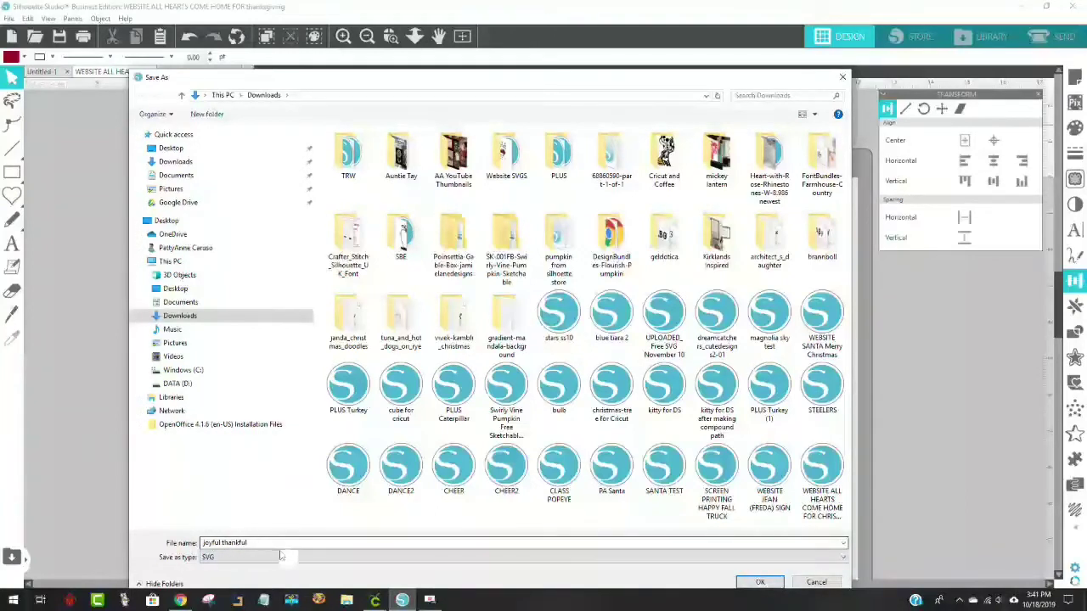
click(760, 582)
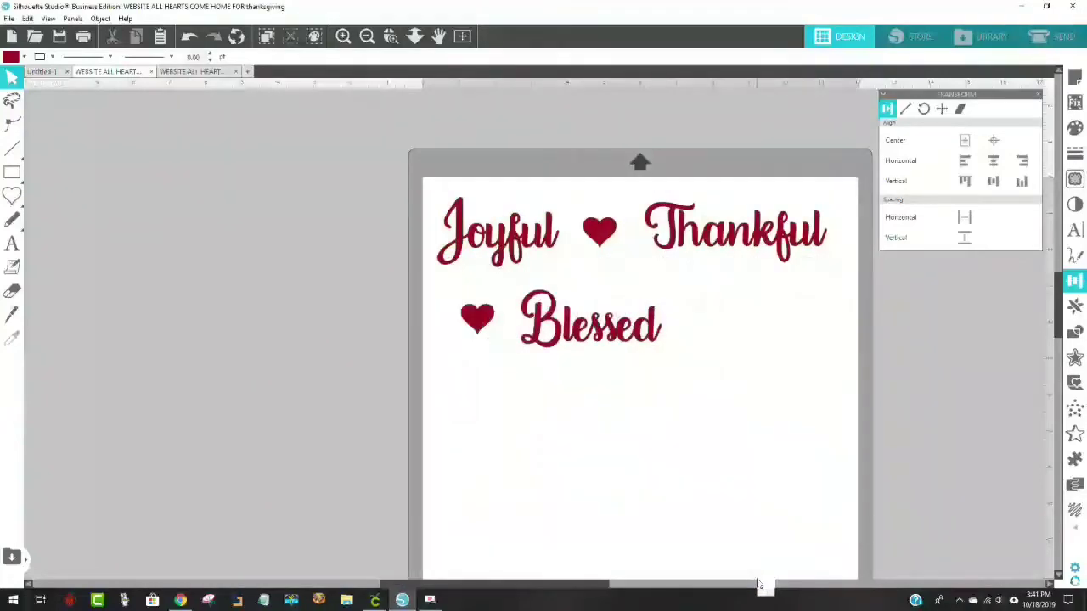
Switch to Cricut Design Space and try to upload the joyful thankful file from Downloads as an image
click(375, 601)
click(17, 313)
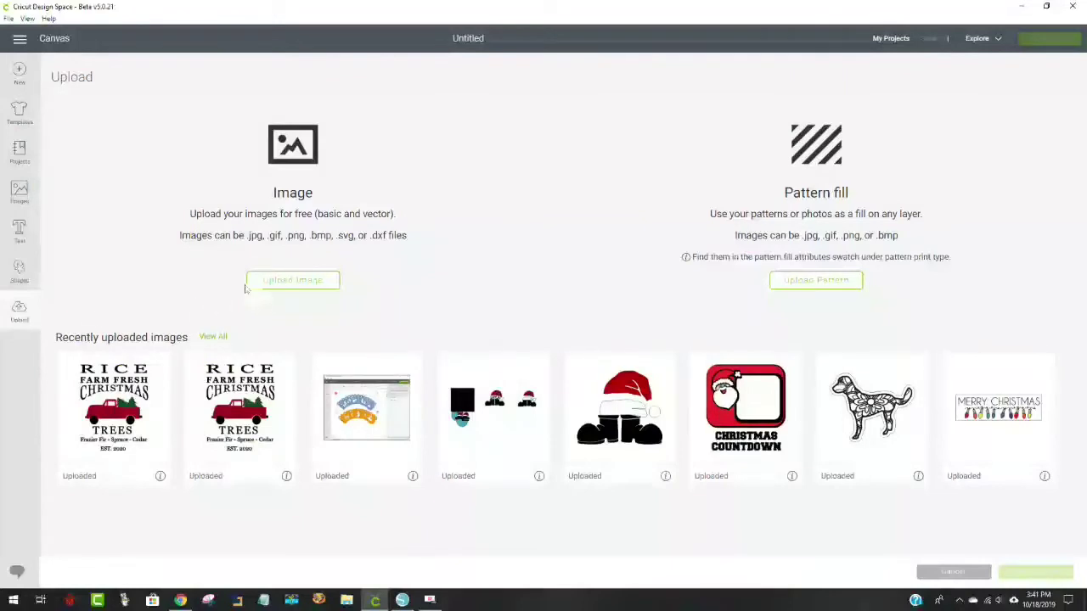
click(289, 282)
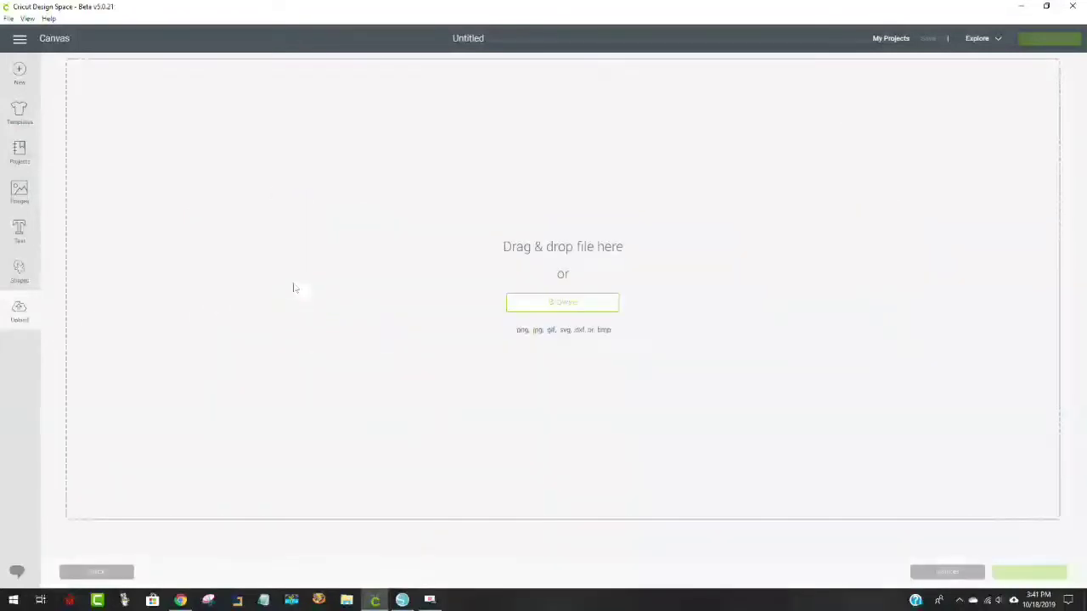
click(569, 306)
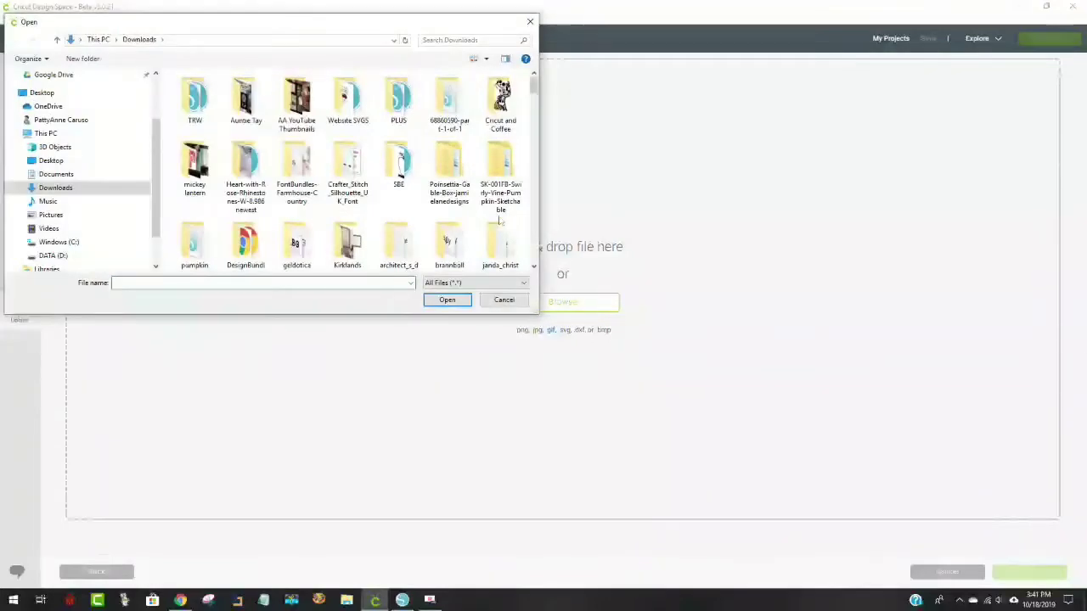
scroll(502, 223, down, 15)
scroll(502, 223, down, 10)
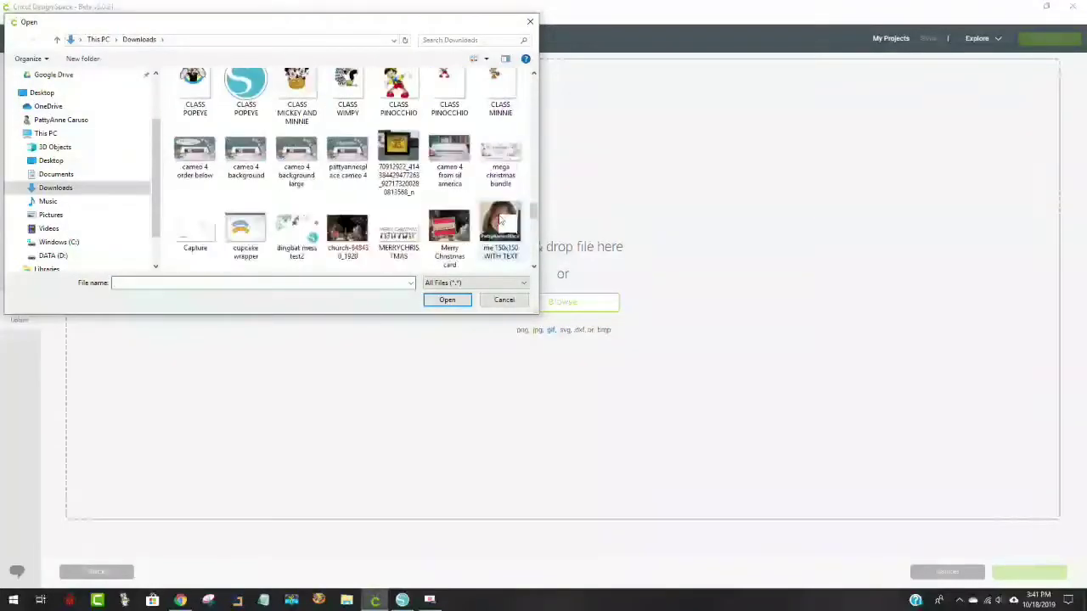
click(501, 217)
click(442, 303)
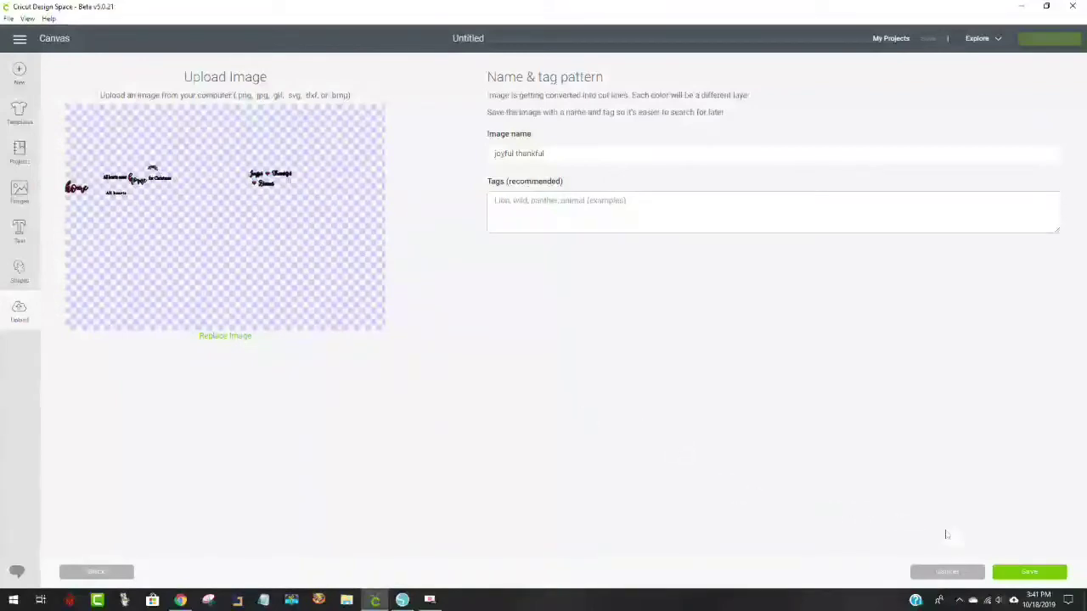
click(943, 571)
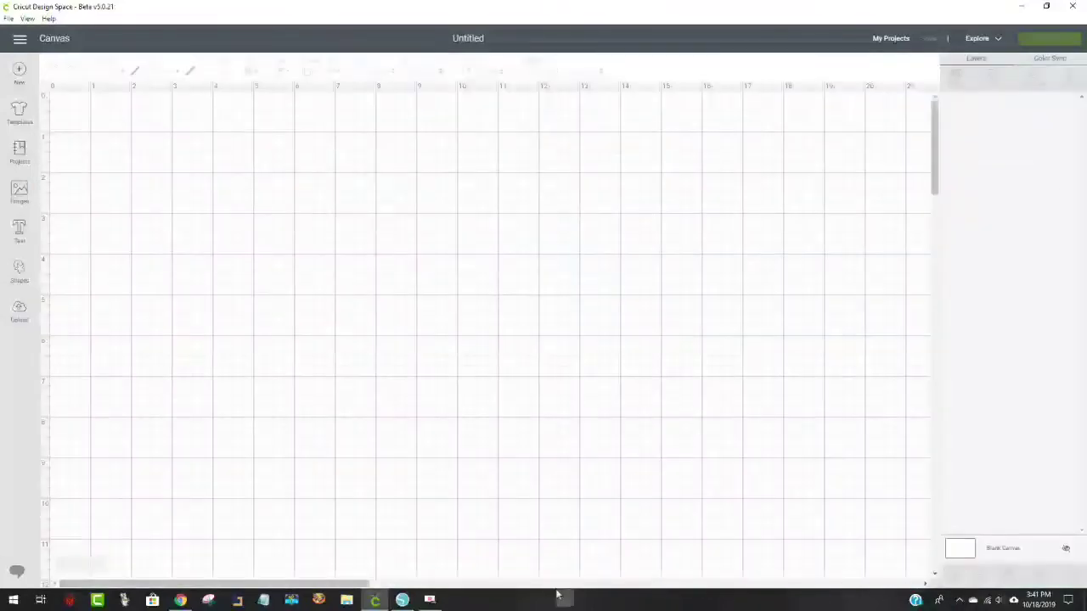
Return to Silhouette Studio and delete the stray home, All hearts and Christmas designs lying off the page
click(403, 601)
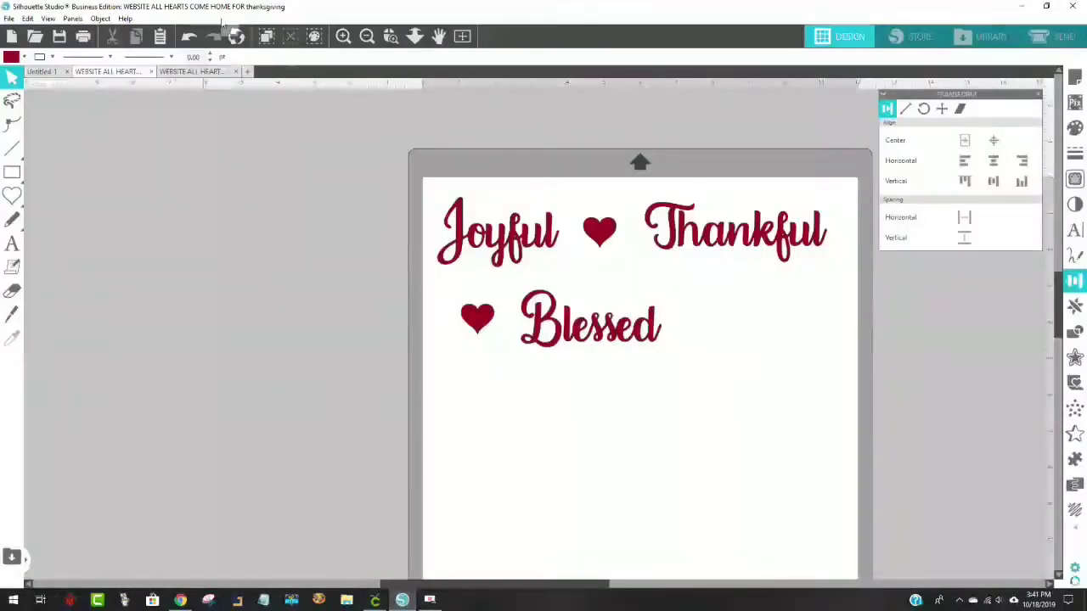
click(365, 37)
click(365, 36)
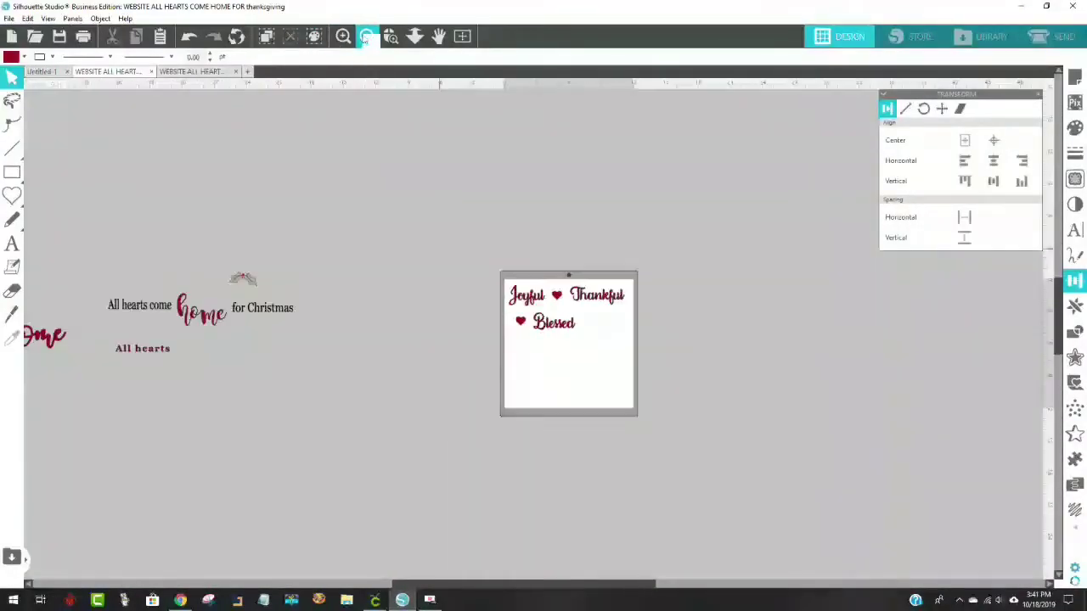
drag(427, 368, 209, 281)
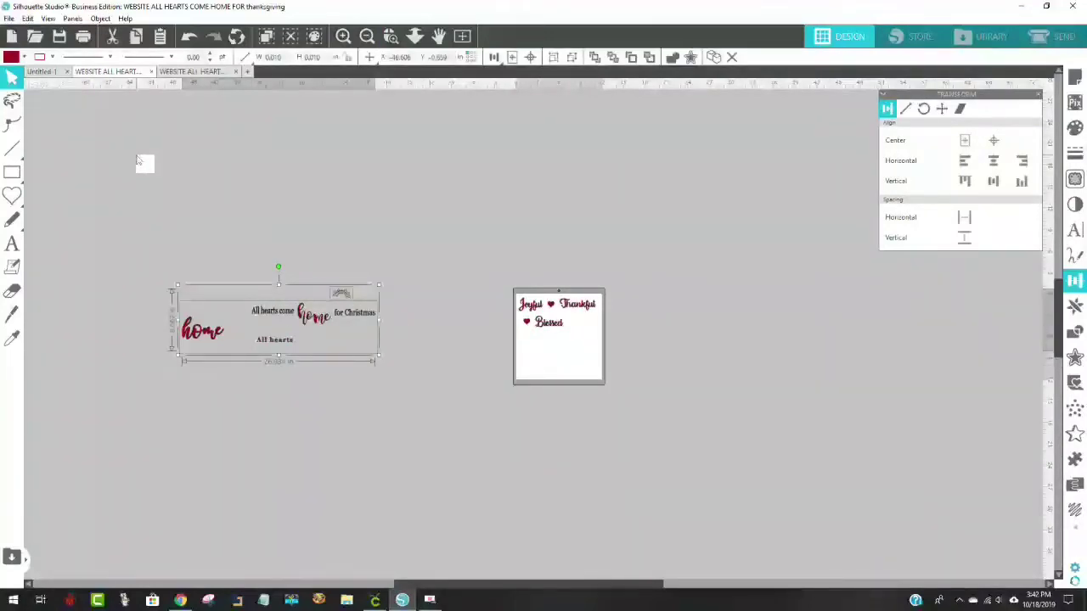
key(Delete)
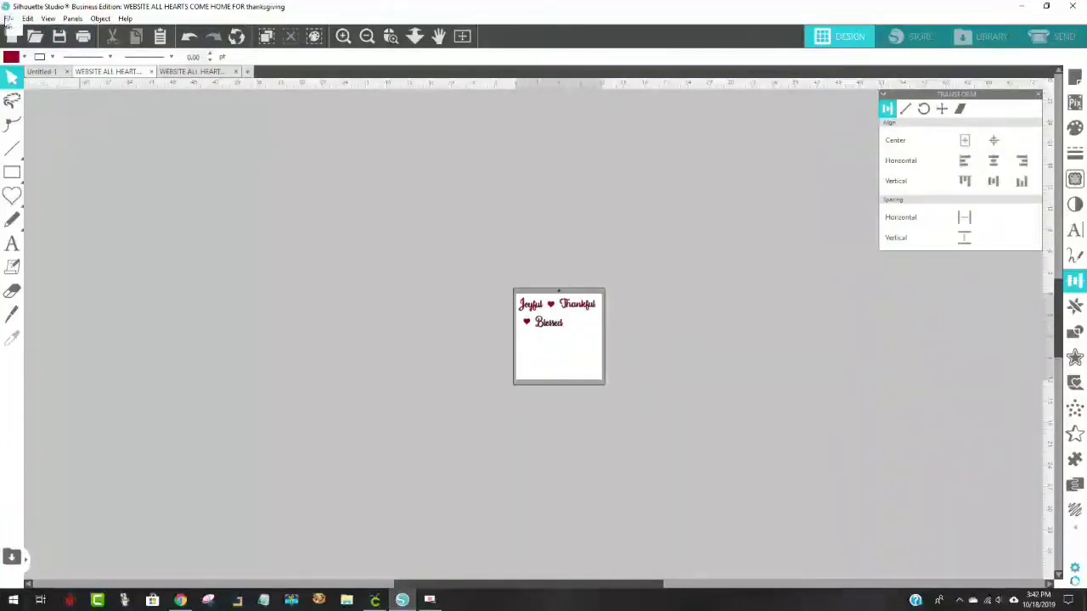
Save the cleaned design to the hard drive's Downloads folder as an SVG named joyful thankful, replacing the existing file
click(7, 19)
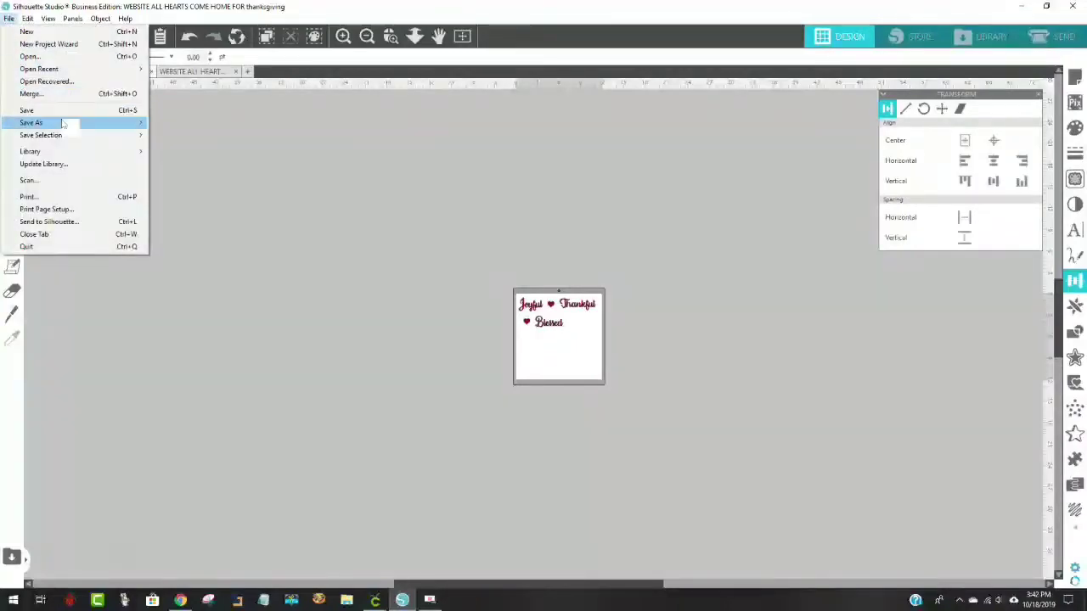
mouse_move(63, 125)
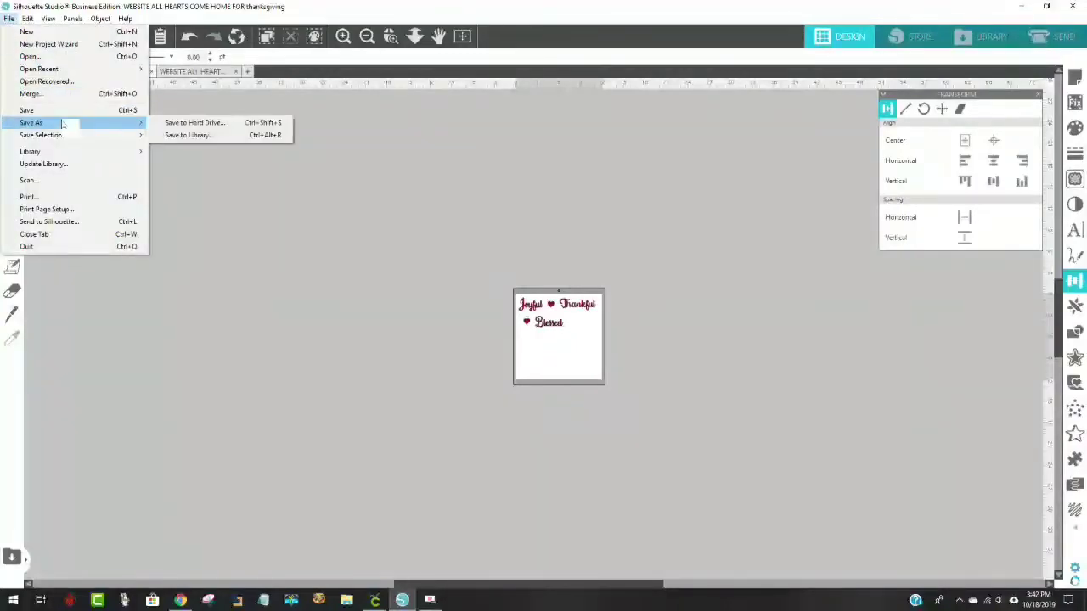
click(195, 123)
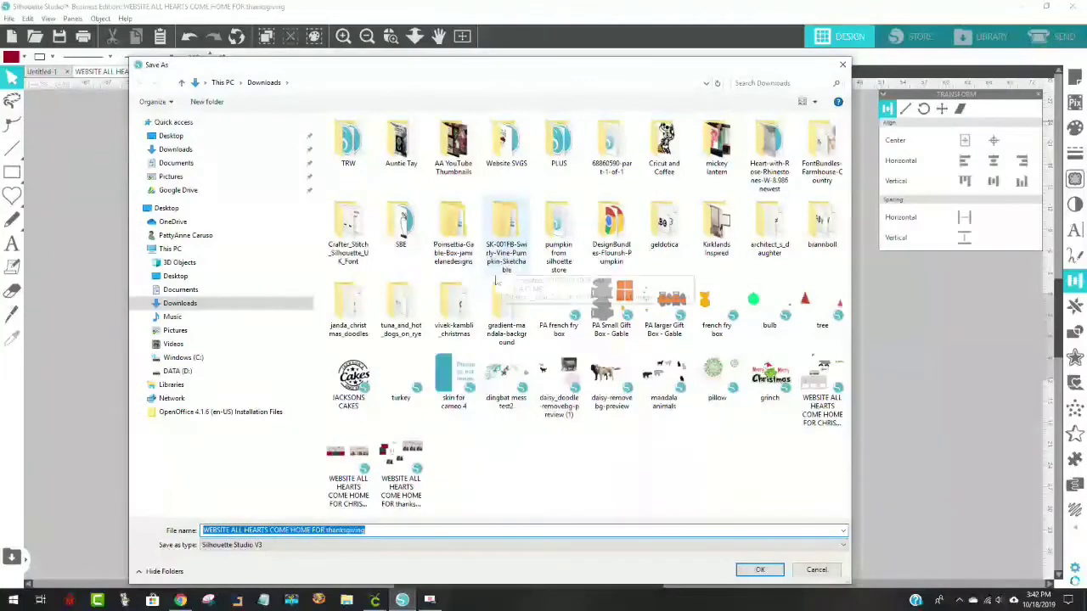
click(257, 548)
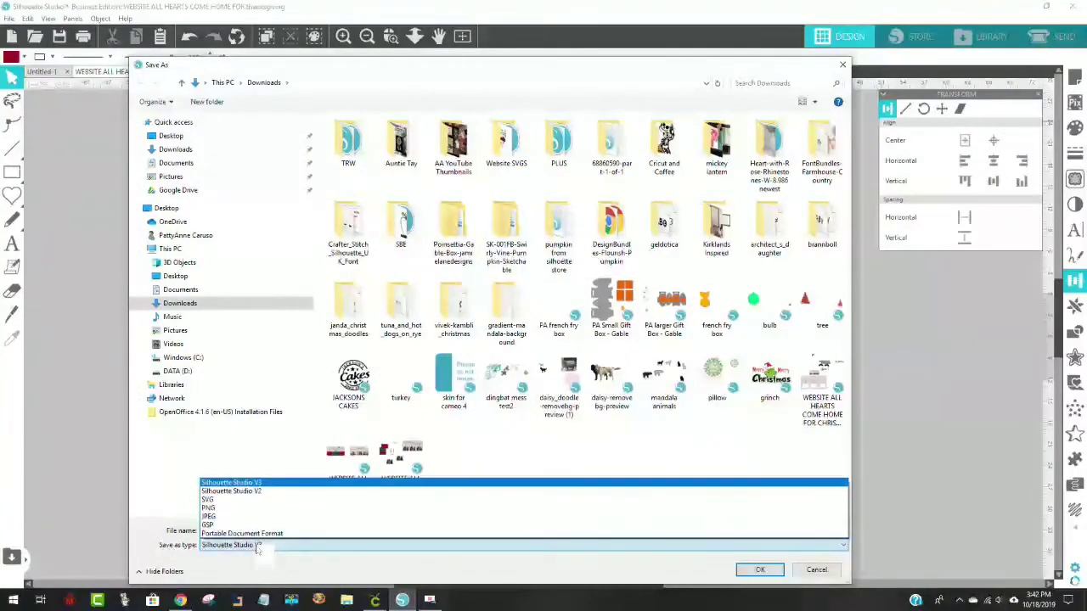
click(214, 506)
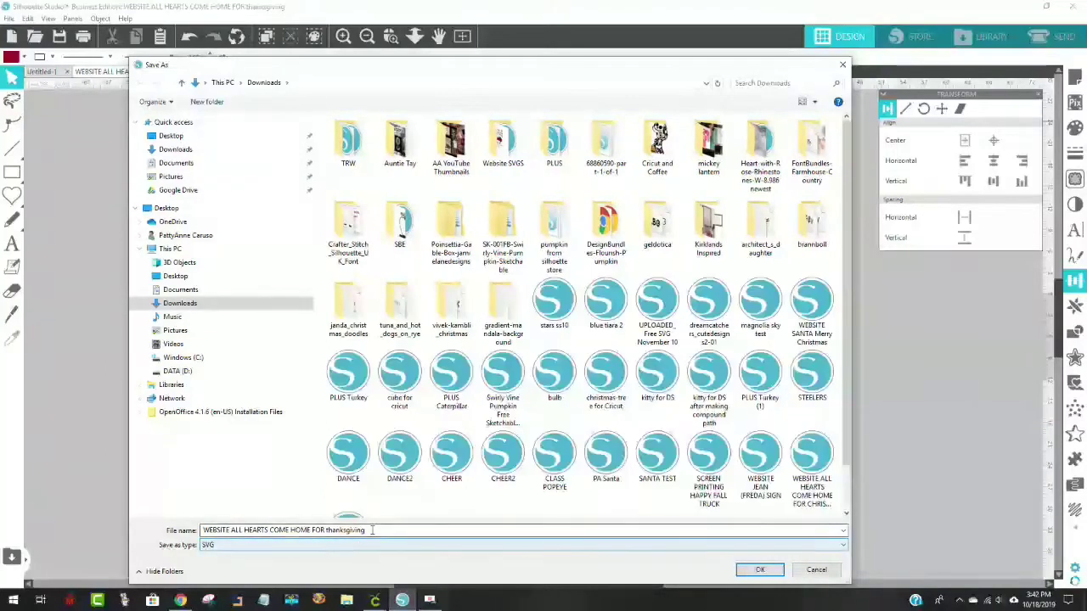
drag(404, 533, 200, 532)
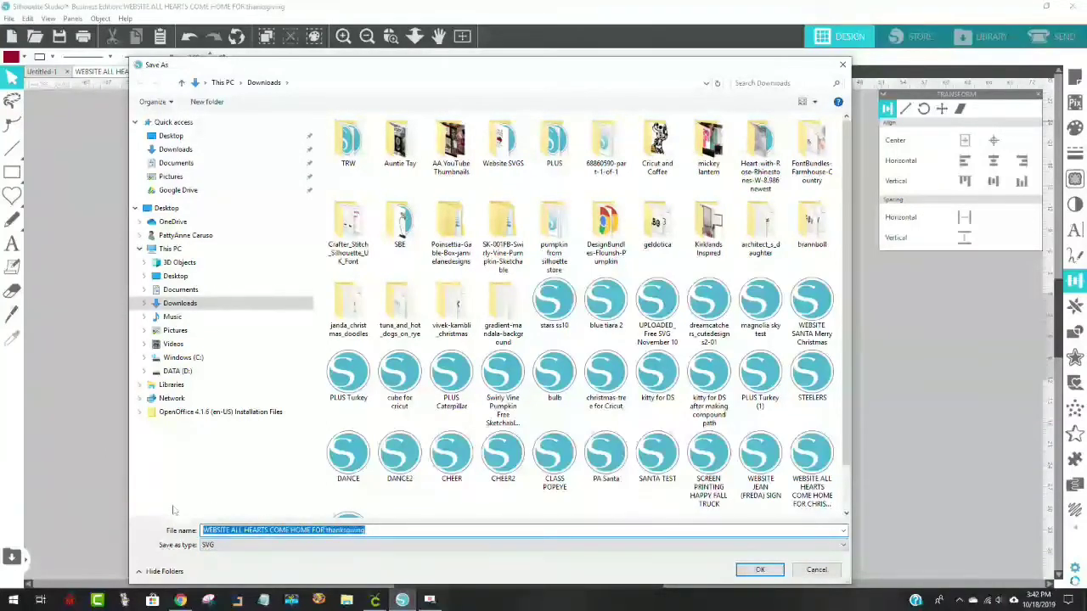
text(joyful thankfull)
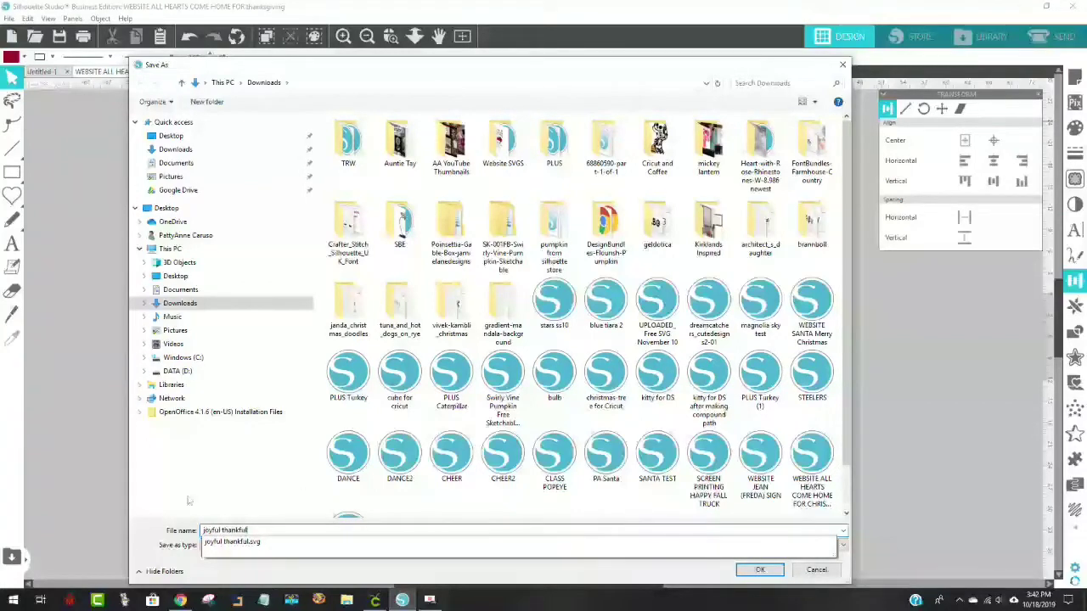
click(758, 570)
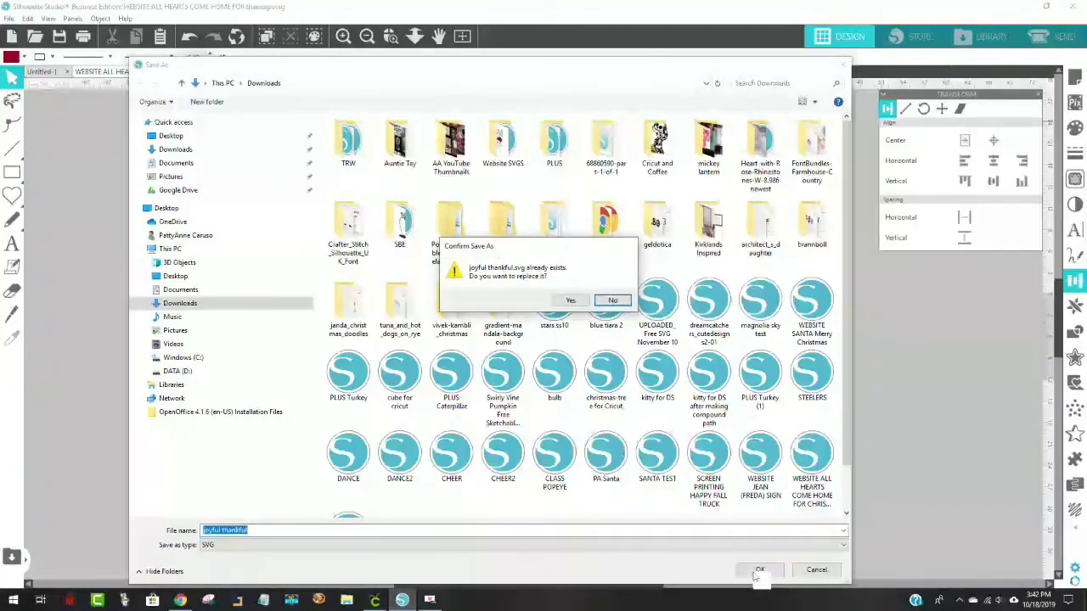
click(571, 301)
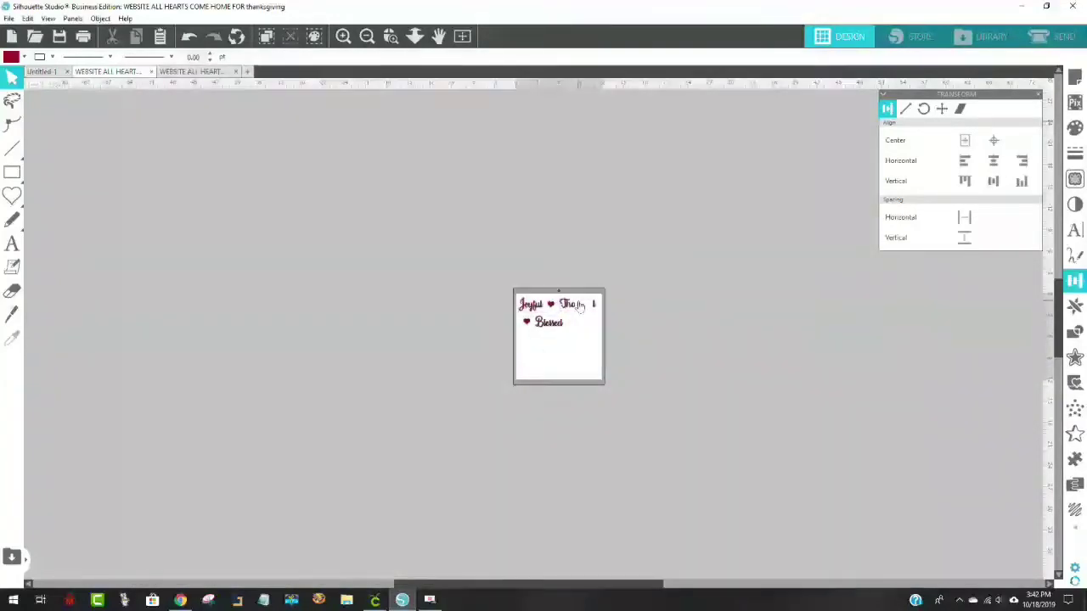
Switch to Cricut Design Space, upload the joyful thankful SVG from Downloads as an image, and save it to the uploaded images
click(373, 599)
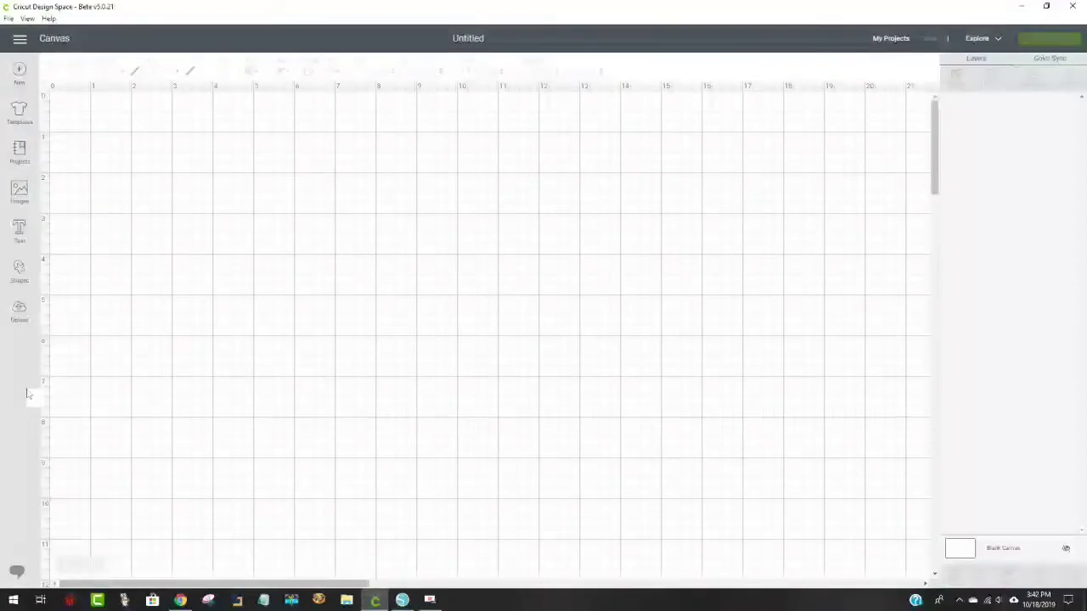
click(19, 311)
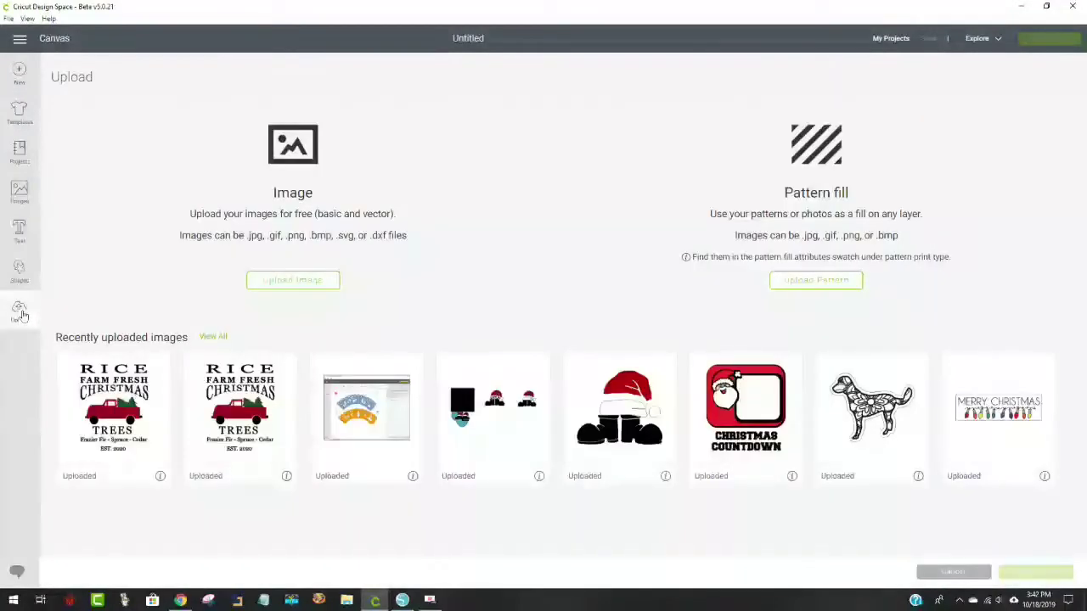
click(293, 281)
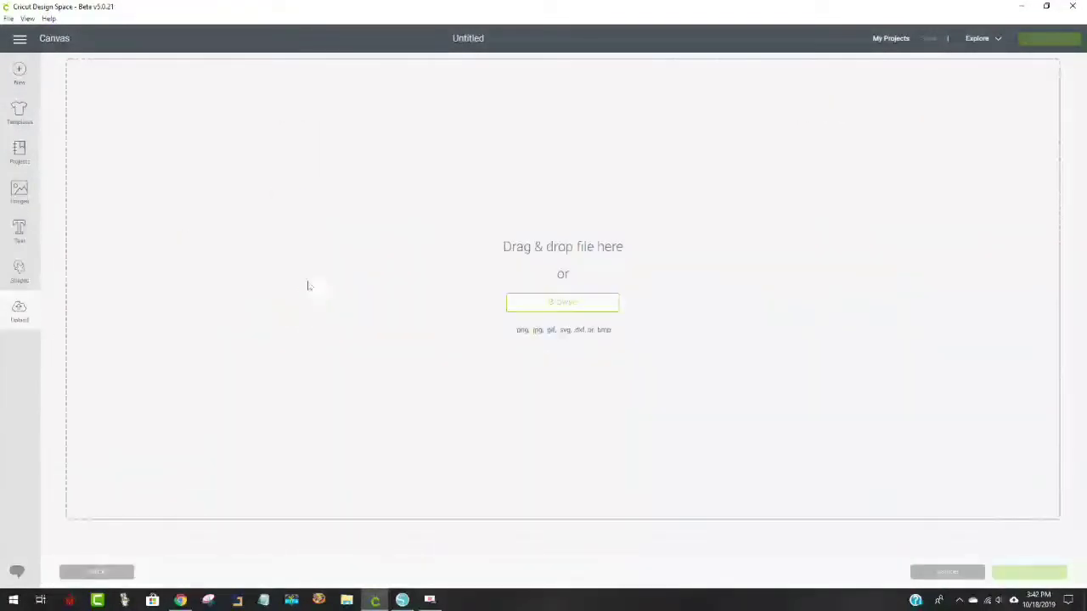
click(557, 309)
drag(534, 85, 533, 254)
click(500, 222)
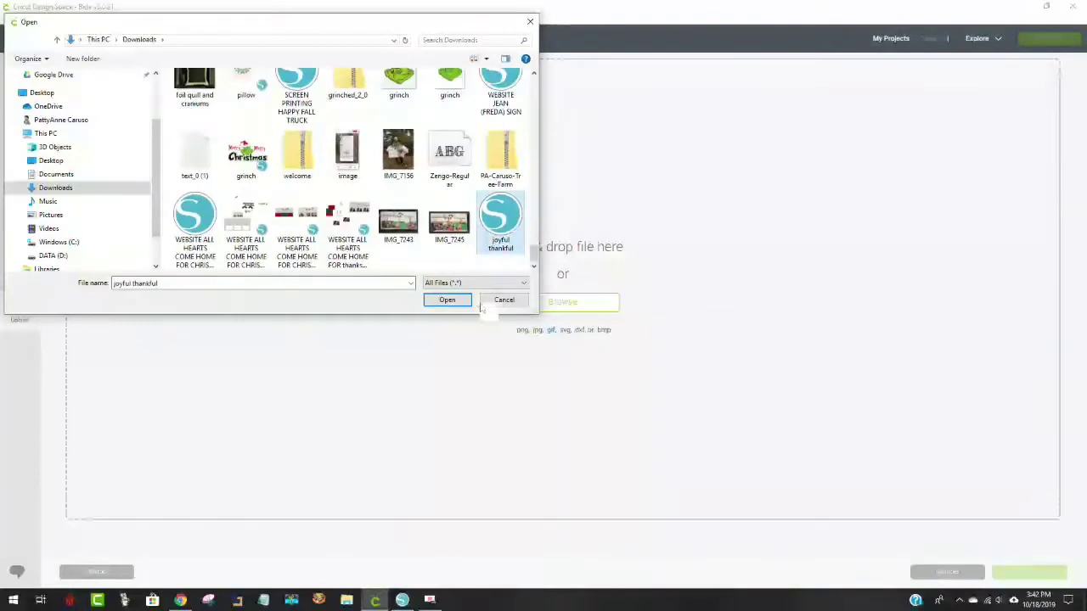
click(447, 300)
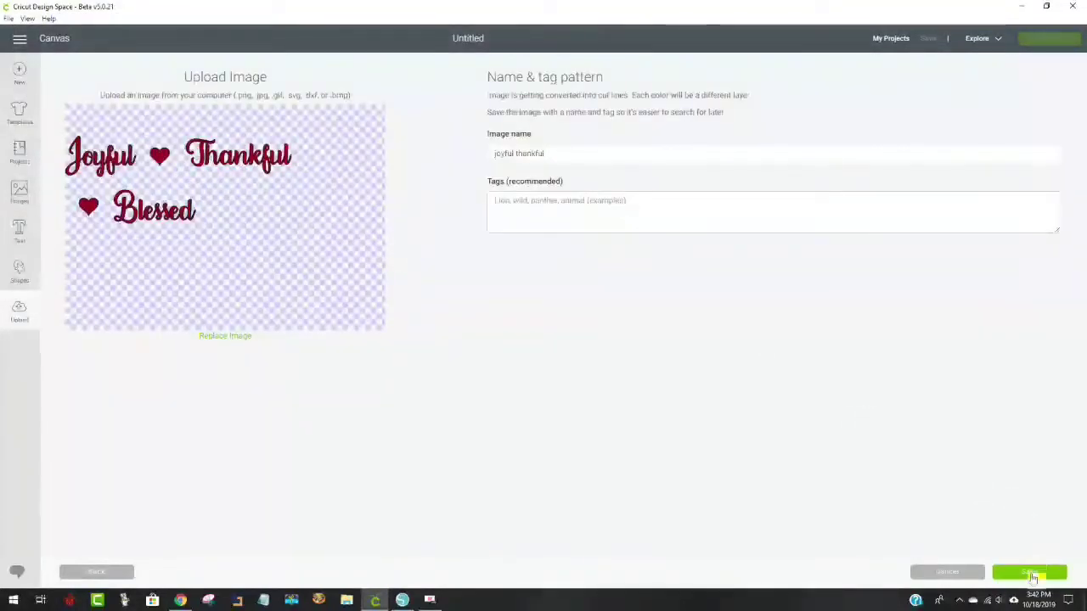
click(1030, 575)
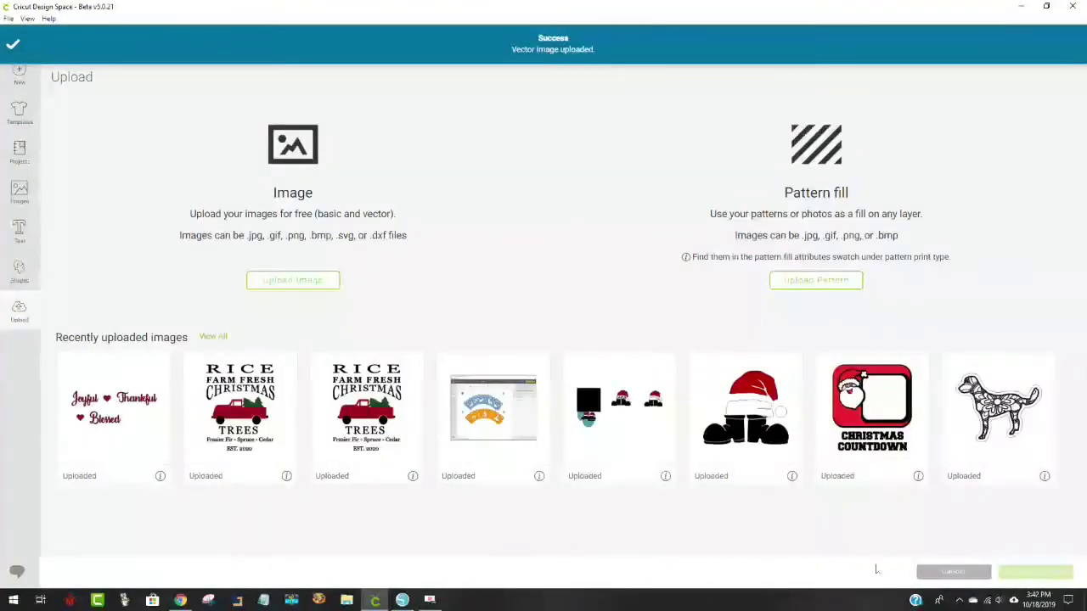
Insert the uploaded Joyful, Thankful, Blessed image onto the canvas and enlarge it proportionally to about 15 inches wide
click(144, 426)
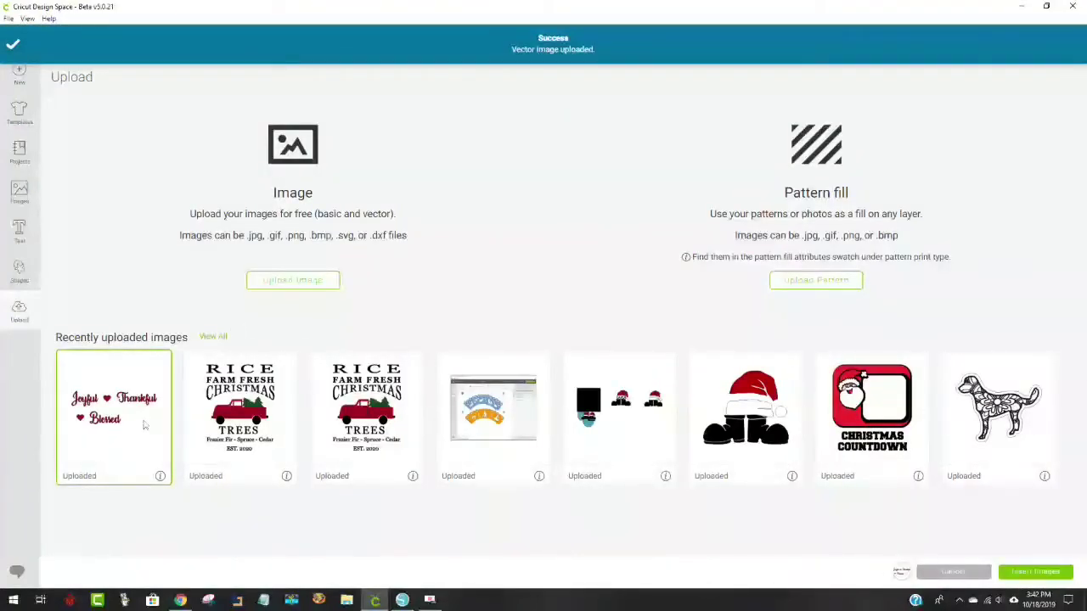
click(1029, 572)
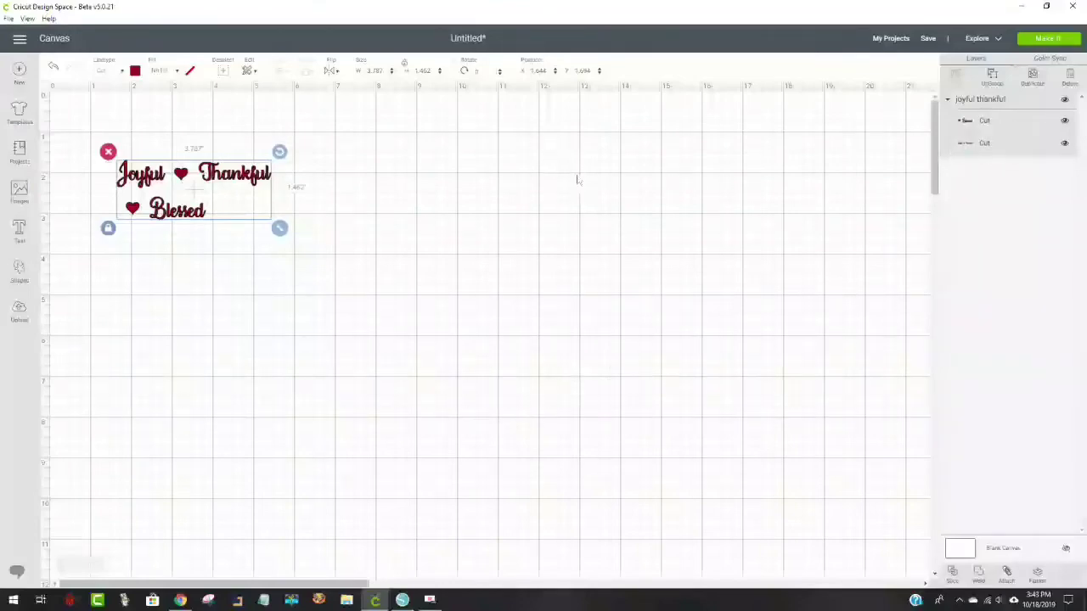
drag(282, 228, 738, 372)
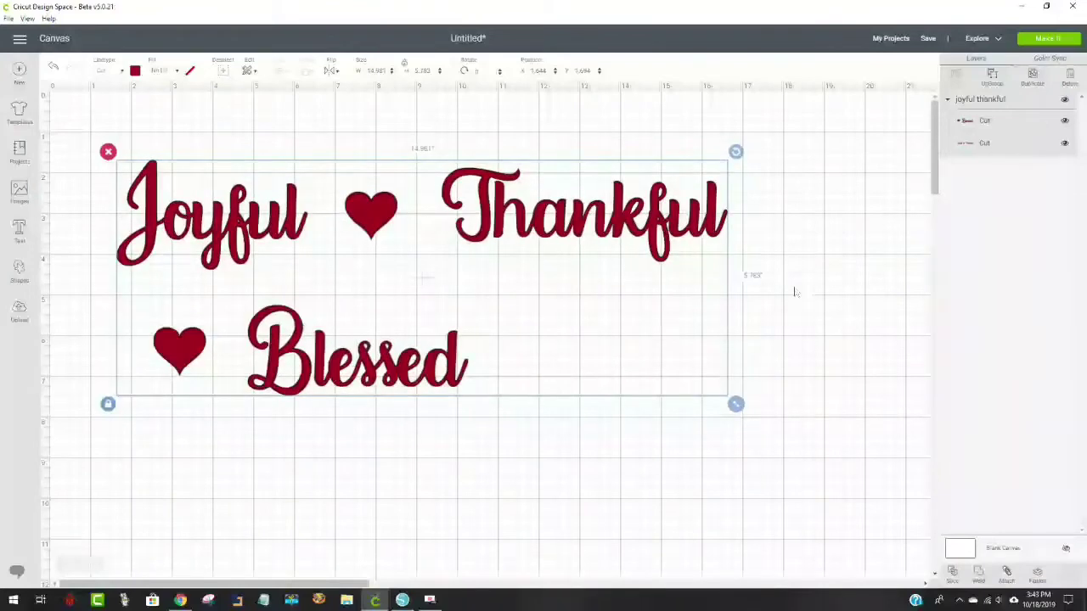